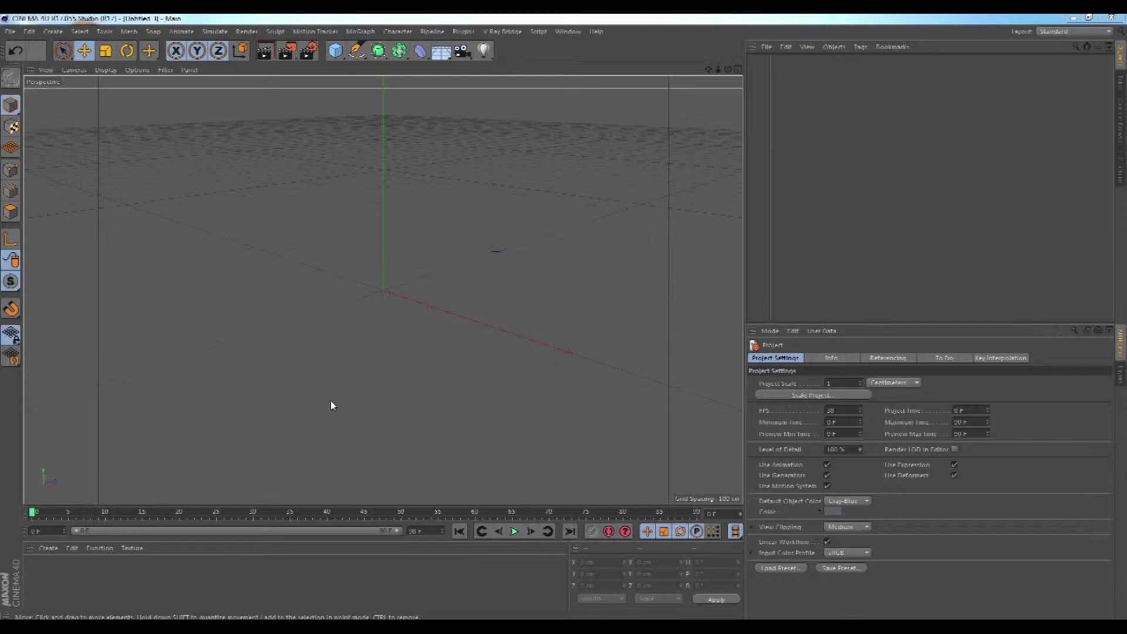
Check the cereal box reference image, then add a Cube primitive to the scene
{"action": "key", "text": "alt+Tab"}
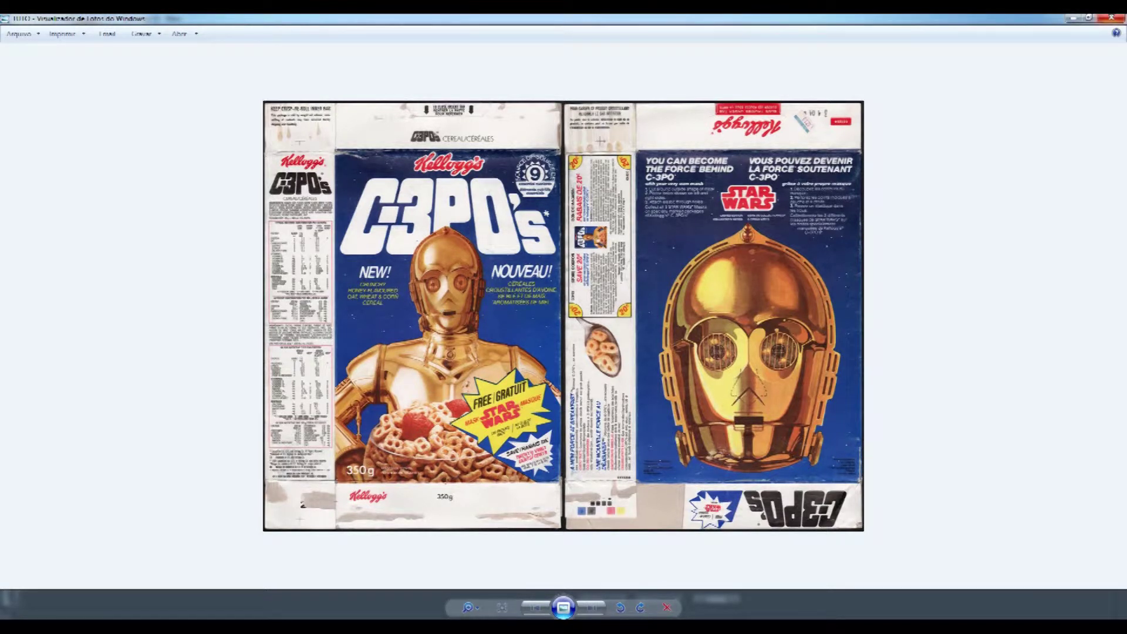
{"action": "left_click", "coordinate": [1073, 18]}
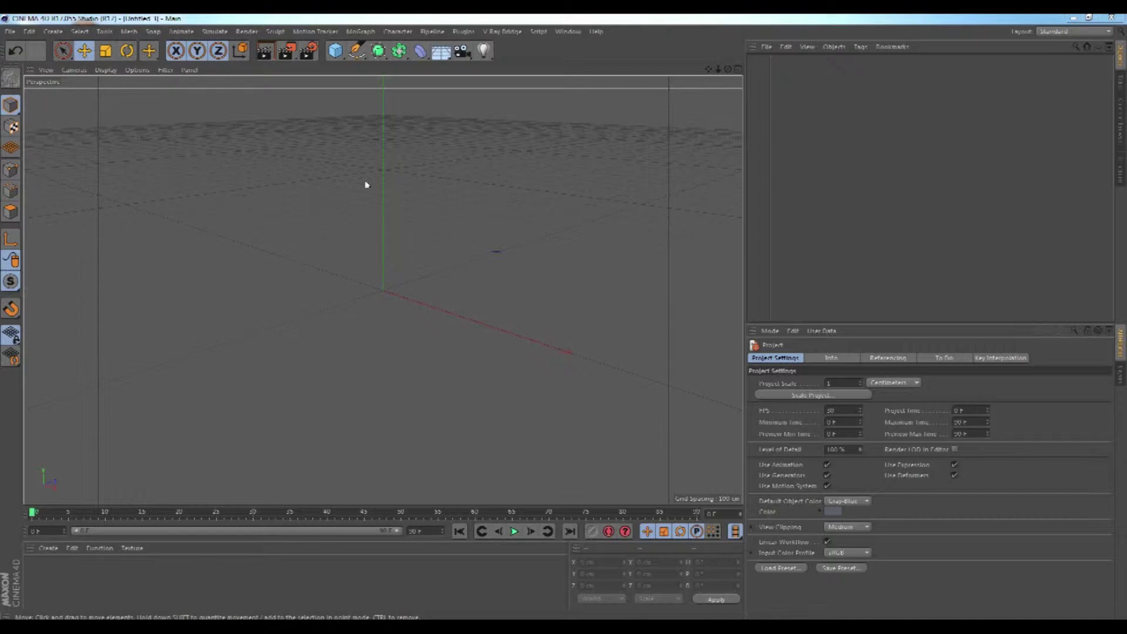
{"action": "left_click", "coordinate": [338, 57]}
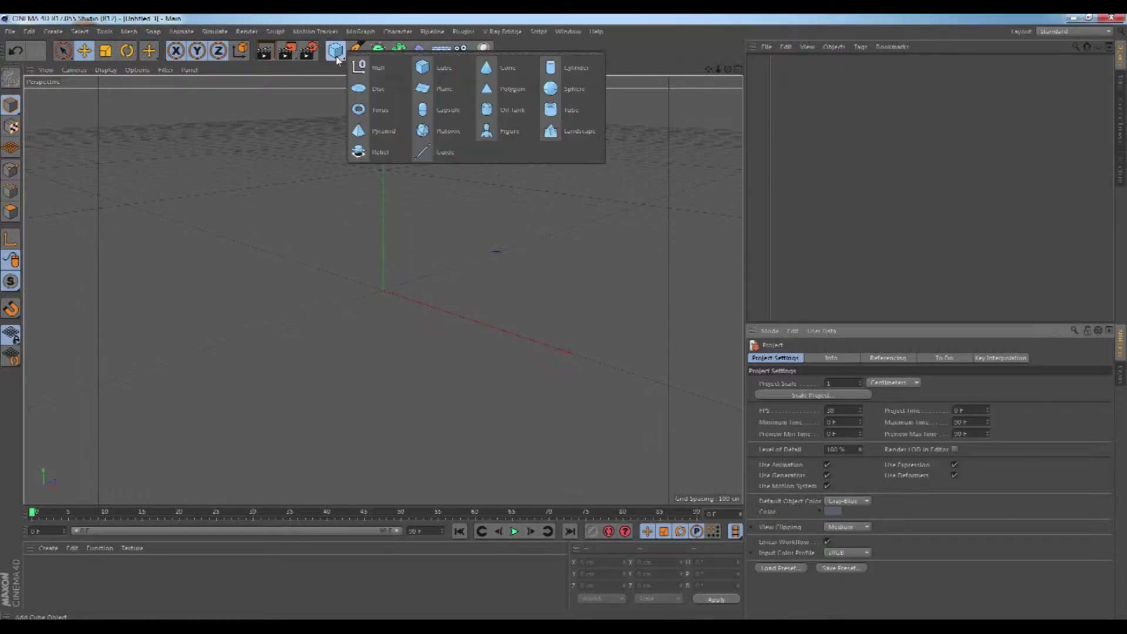
{"action": "left_click", "coordinate": [423, 68]}
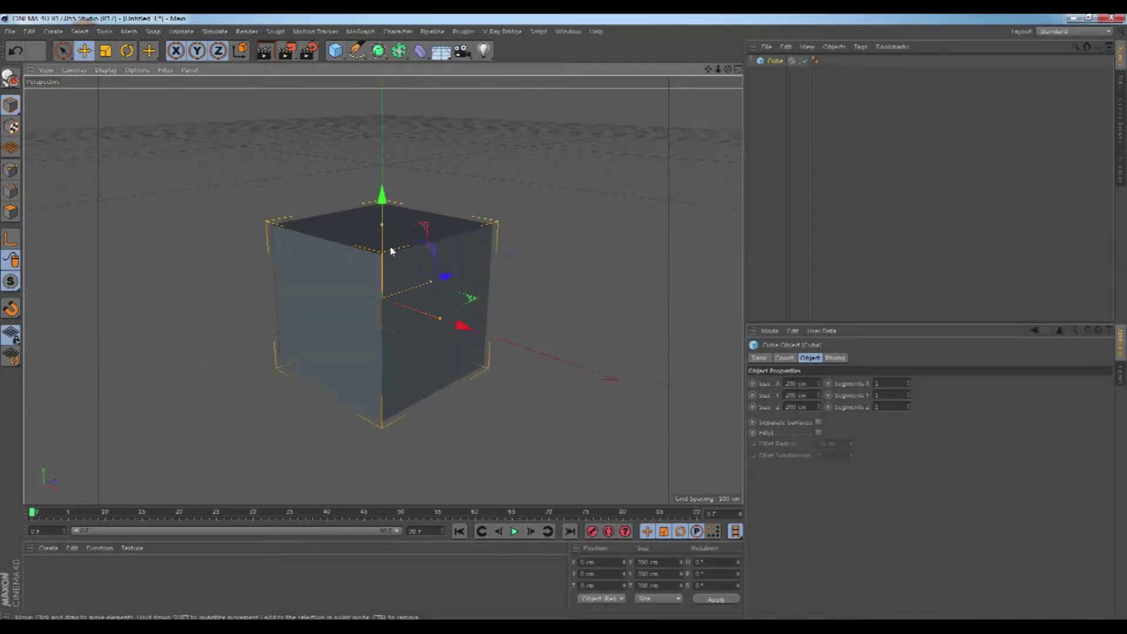
{"action": "scroll", "coordinate": [390, 251], "scroll_direction": "up", "scroll_amount": 2}
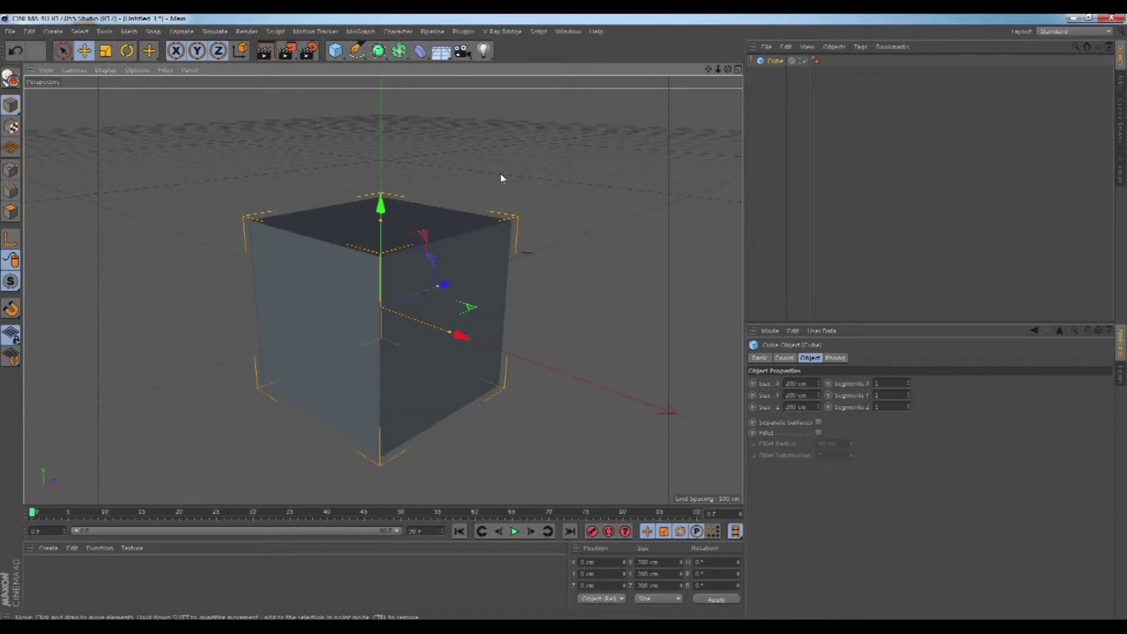
Size the cube to 5 cm X, 15 cm Y and 15 cm Z
{"action": "left_click", "coordinate": [798, 407]}
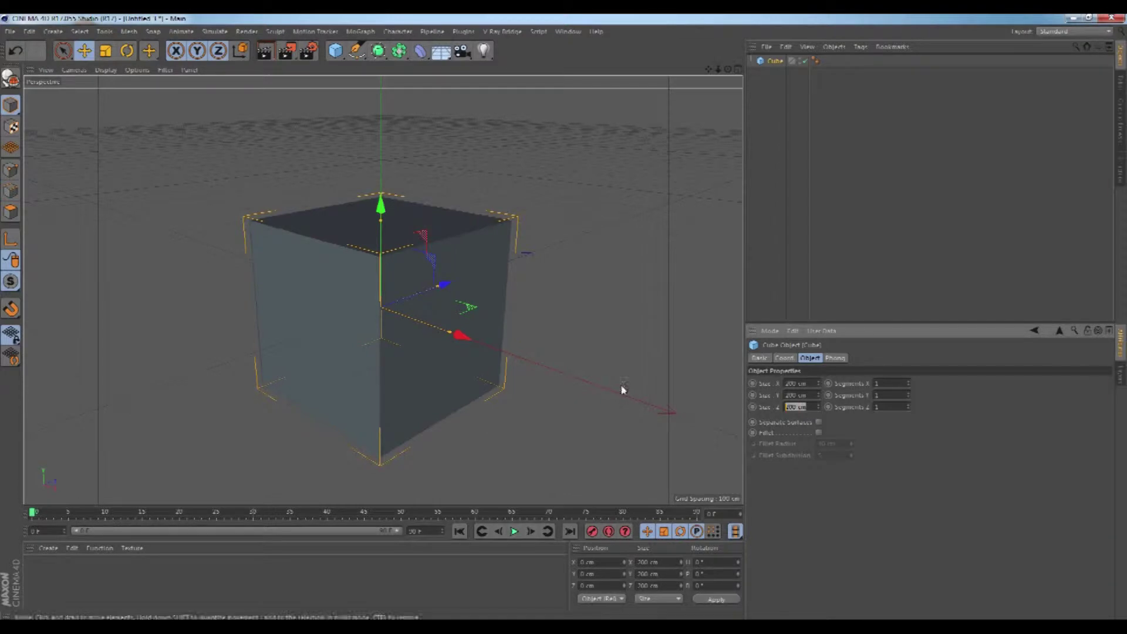
{"action": "type", "text": "15"}
{"action": "key", "text": "Return"}
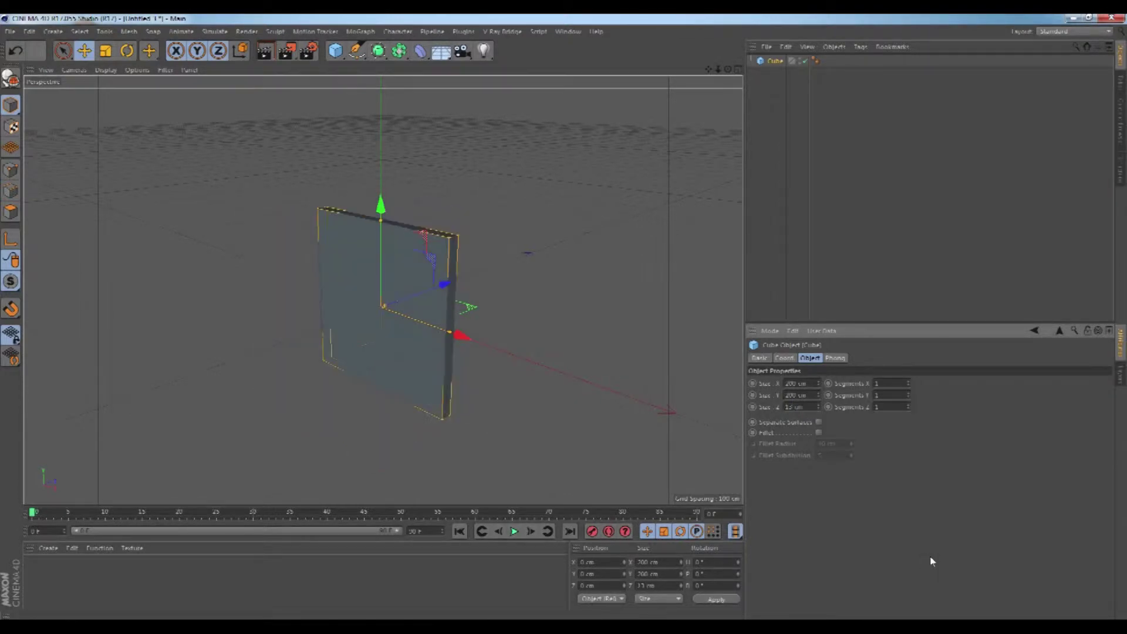
{"action": "left_click", "coordinate": [798, 395]}
{"action": "type", "text": "15"}
{"action": "key", "text": "Return"}
{"action": "double_click", "coordinate": [804, 384]}
{"action": "type", "text": "5"}
{"action": "key", "text": "Return"}
Zoom, pan and orbit the view to frame the box, keeping the cube selected
{"action": "scroll", "coordinate": [378, 309], "scroll_direction": "up", "scroll_amount": 2}
{"action": "scroll", "coordinate": [380, 308], "scroll_direction": "up", "scroll_amount": 3}
{"action": "scroll", "coordinate": [381, 306], "scroll_direction": "up", "scroll_amount": 3}
{"action": "scroll", "coordinate": [381, 305], "scroll_direction": "up", "scroll_amount": 3}
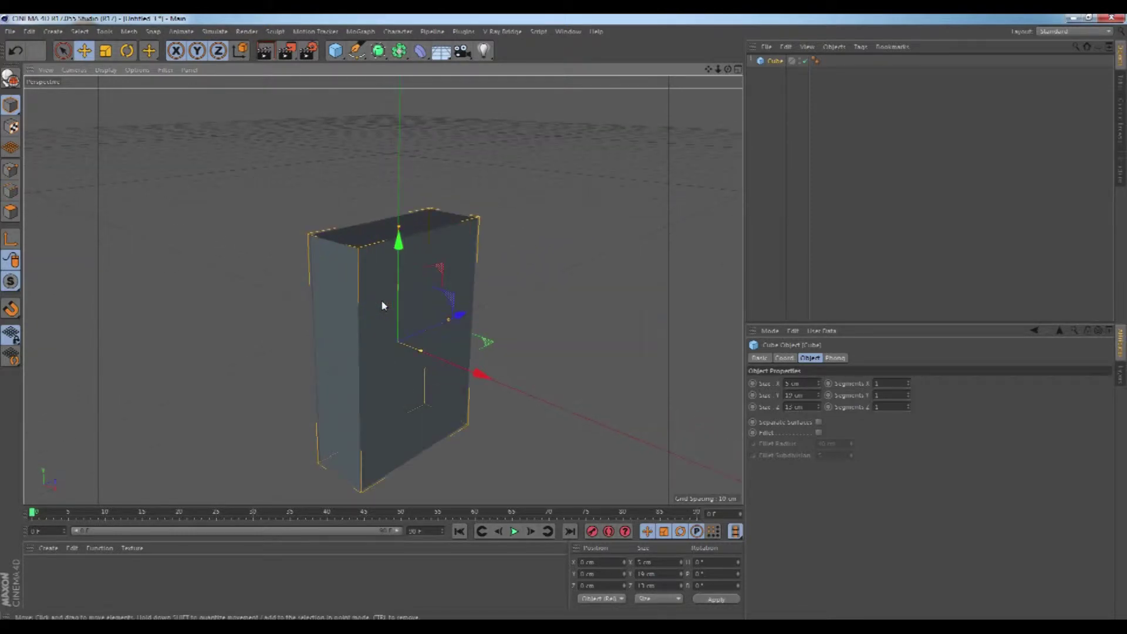
{"action": "middle_click_drag", "start_coordinate": [565, 321], "coordinate": [567, 300]}
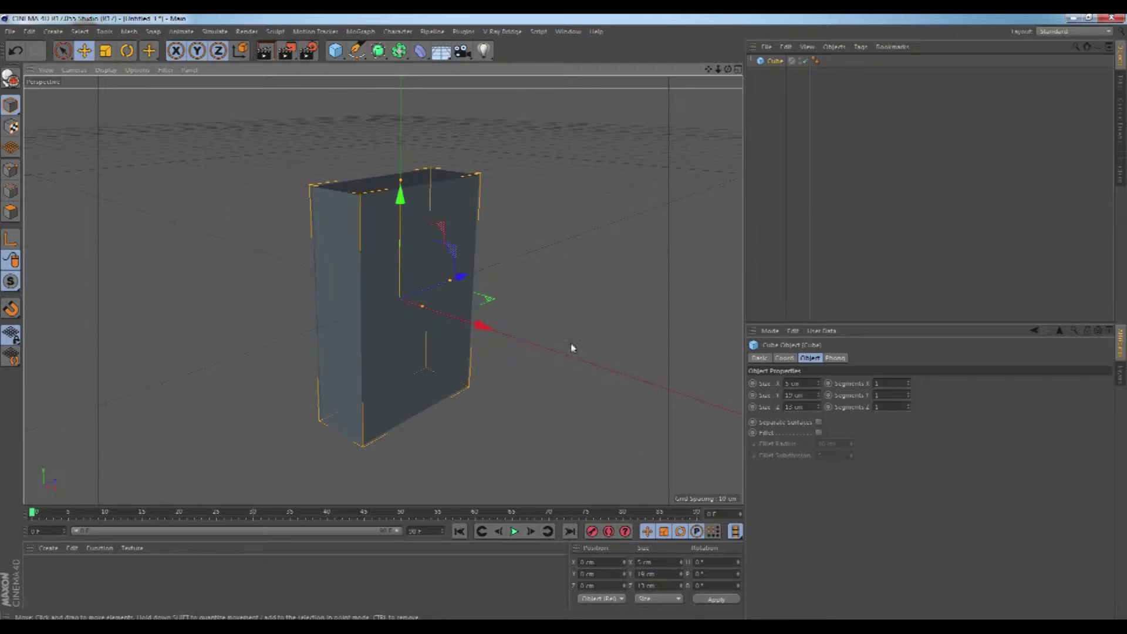
{"action": "scroll", "coordinate": [306, 201], "scroll_direction": "up", "scroll_amount": 2}
{"action": "left_click_drag", "start_coordinate": [708, 71], "coordinate": [564, 317]}
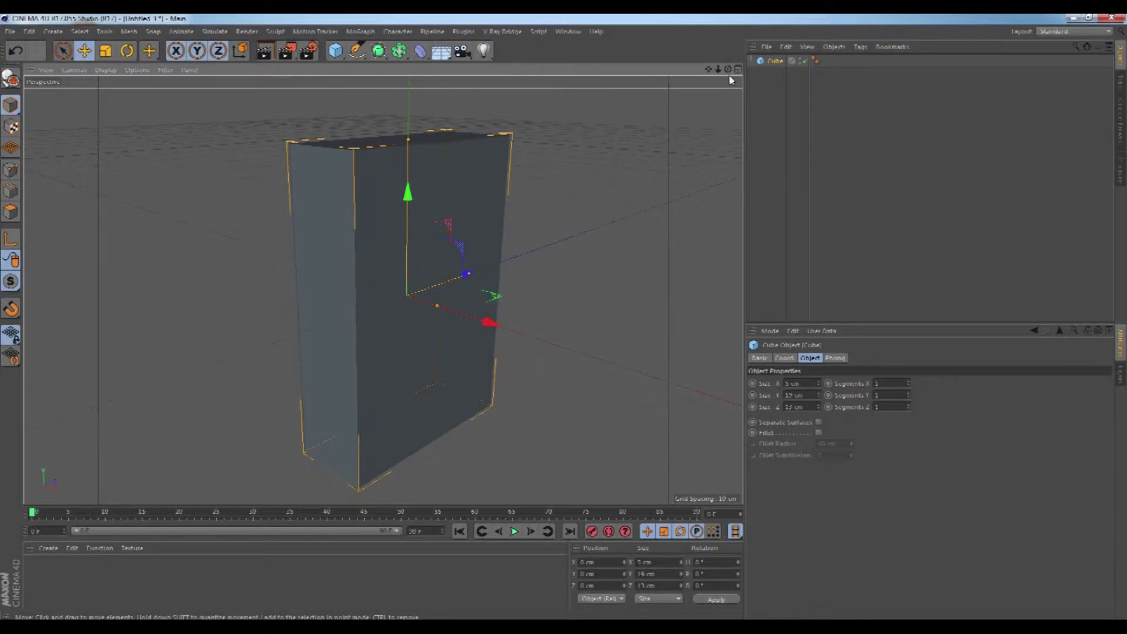
{"action": "left_click_drag", "start_coordinate": [728, 69], "coordinate": [563, 320]}
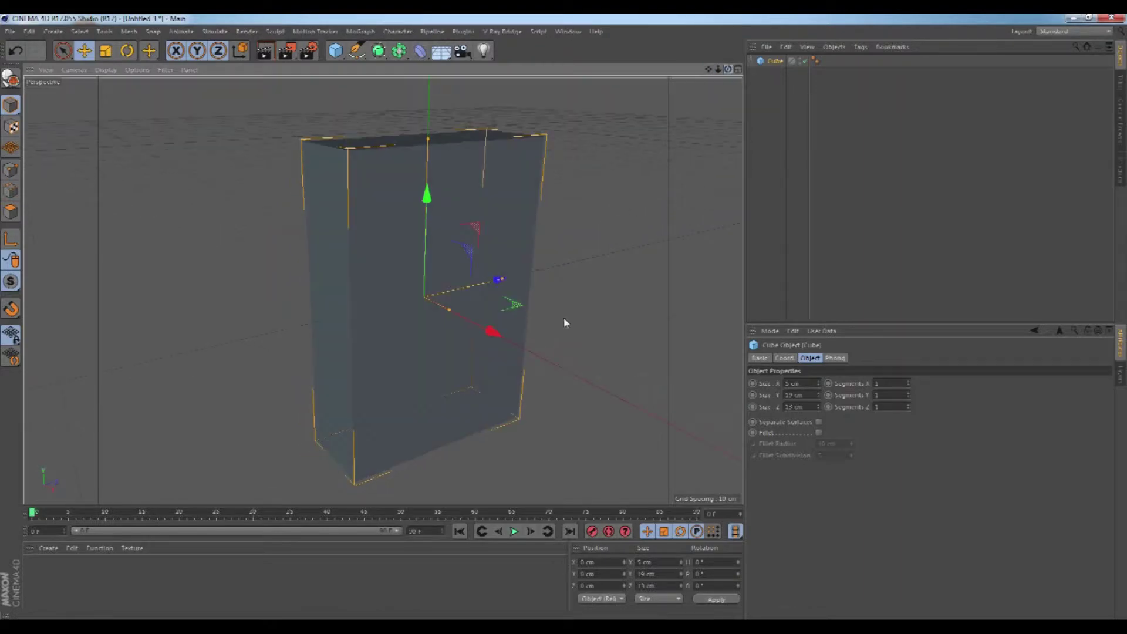
{"action": "left_click", "coordinate": [767, 86]}
{"action": "left_click", "coordinate": [775, 61]}
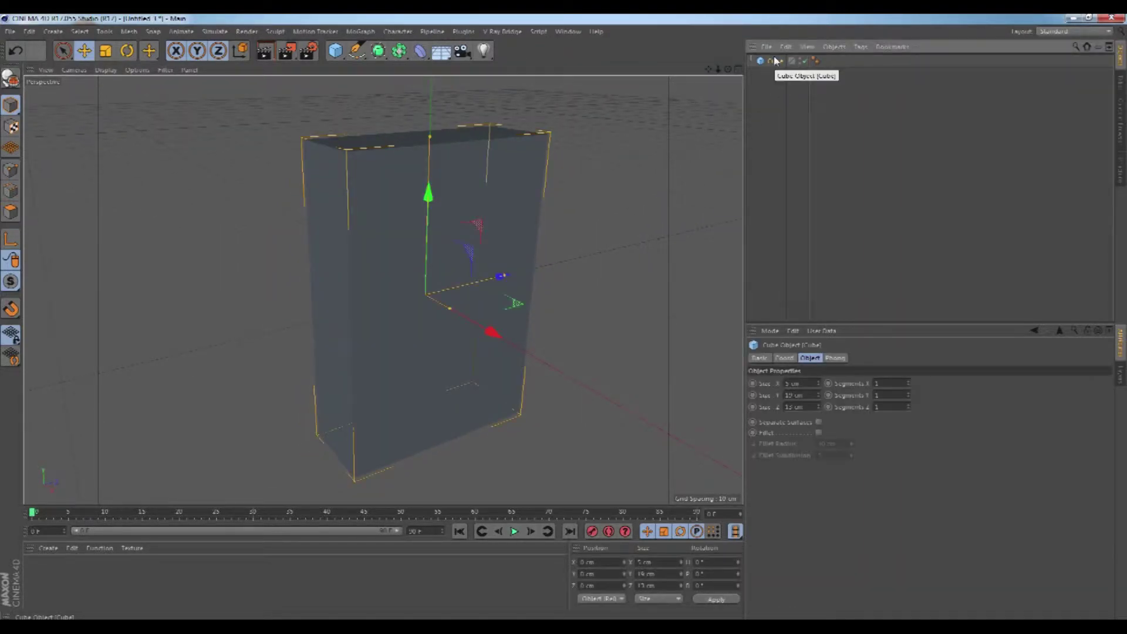
Make the cube editable, switch to the BP UV Edit layout and launch the Paint Setup Wizard
{"action": "key", "text": "c"}
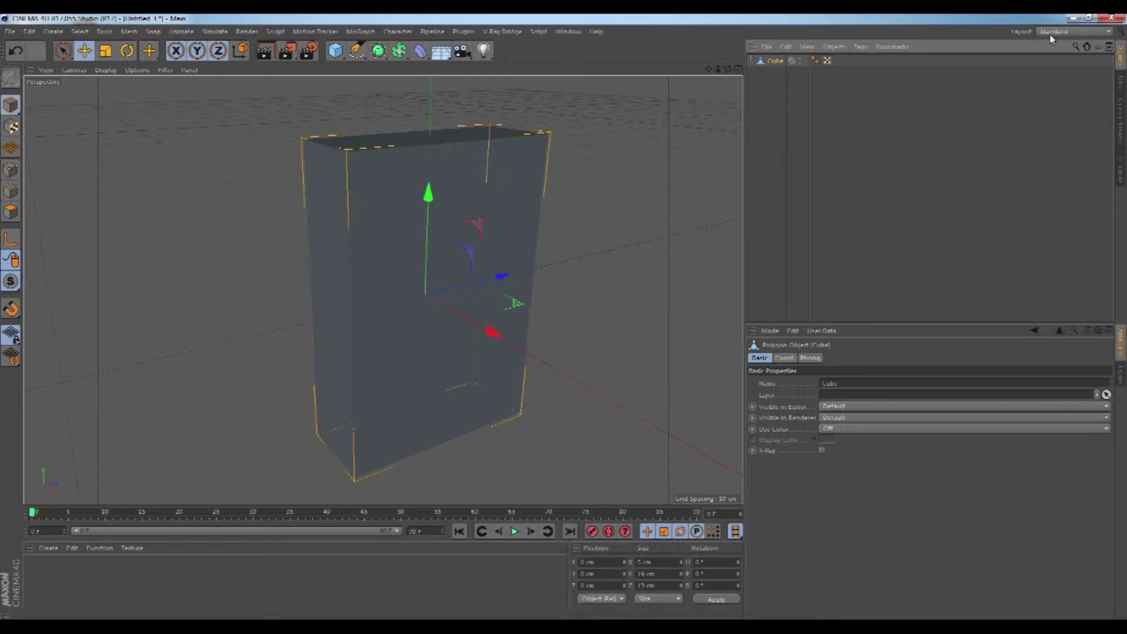
{"action": "left_click", "coordinate": [1103, 34]}
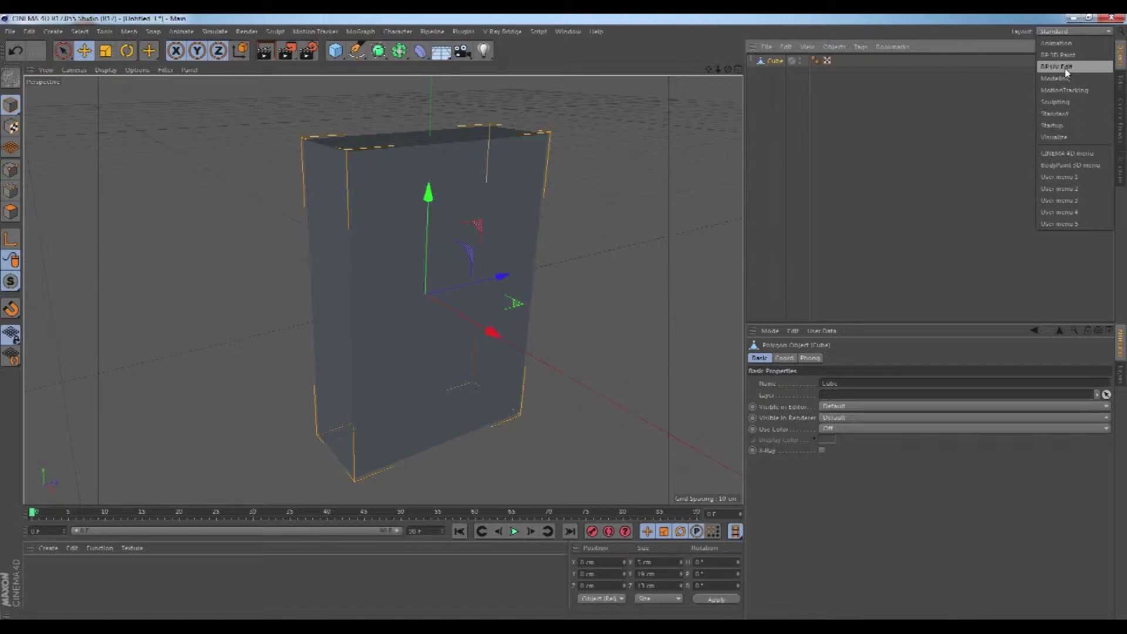
{"action": "left_click", "coordinate": [1068, 68]}
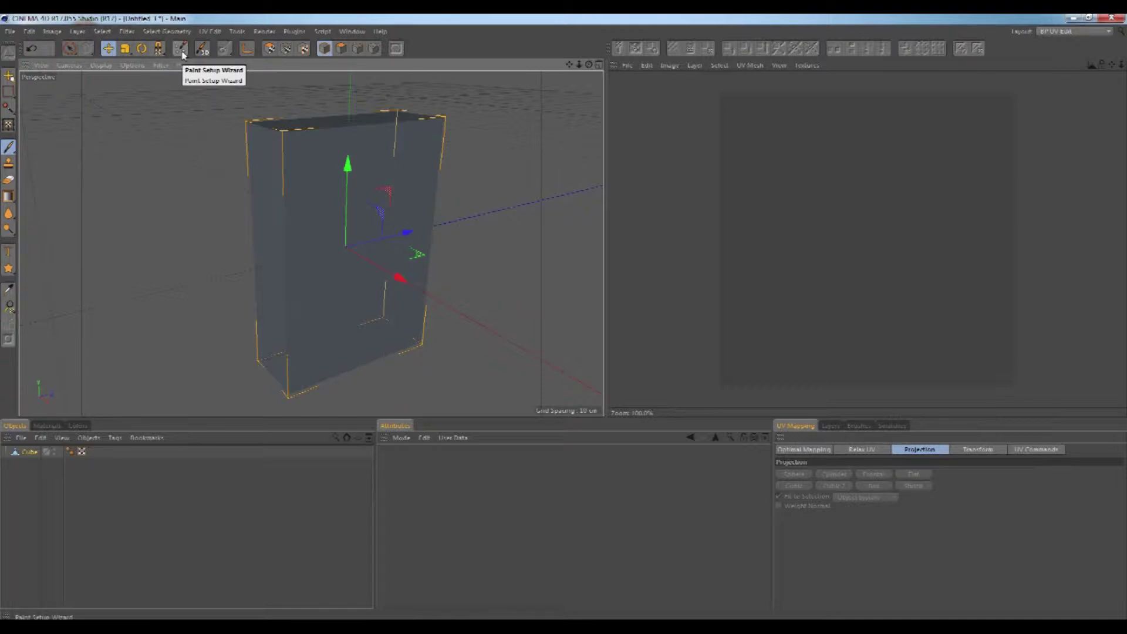
{"action": "left_click", "coordinate": [181, 51]}
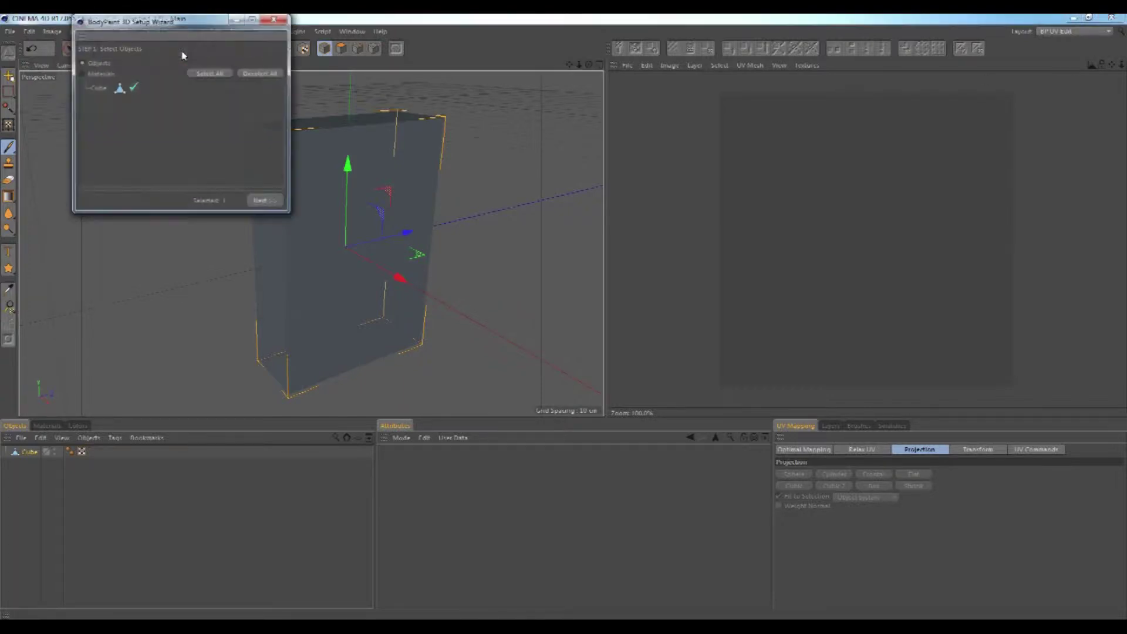
Run the Paint Setup Wizard to completion, creating material 'Mat' with a blank Color texture
{"action": "left_click", "coordinate": [267, 202]}
{"action": "left_click", "coordinate": [271, 203]}
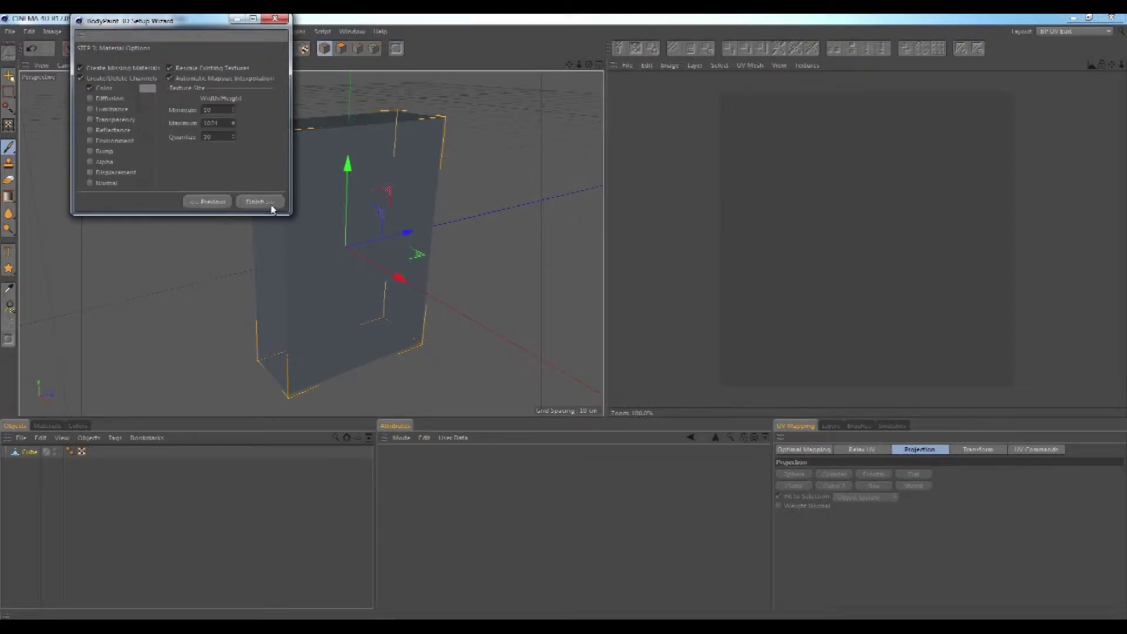
{"action": "left_click", "coordinate": [272, 206]}
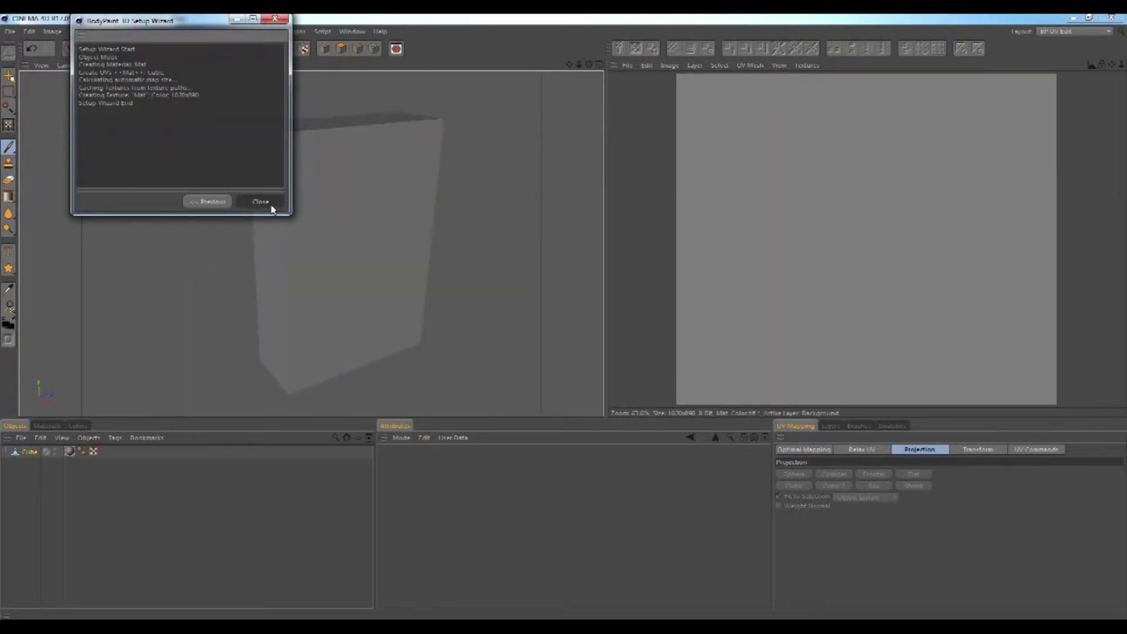
{"action": "left_click", "coordinate": [272, 206]}
{"action": "scroll", "coordinate": [737, 213], "scroll_direction": "down", "scroll_amount": 2}
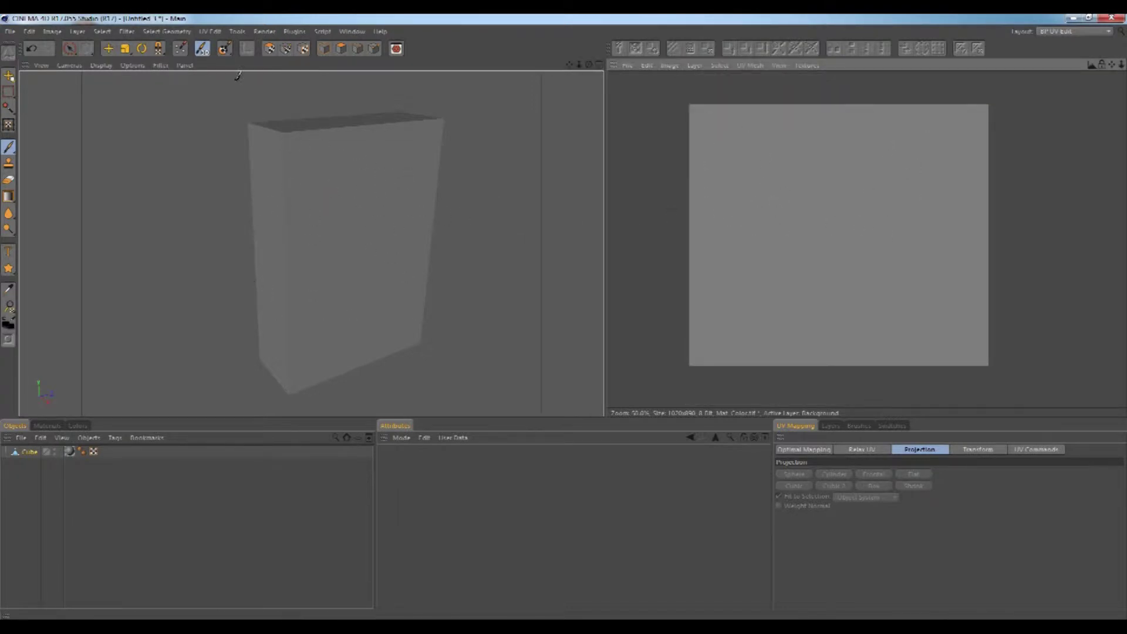
Show the box's unfolded UV polygons and the Mat_Color.tif texture's layer list
{"action": "left_click", "coordinate": [270, 50]}
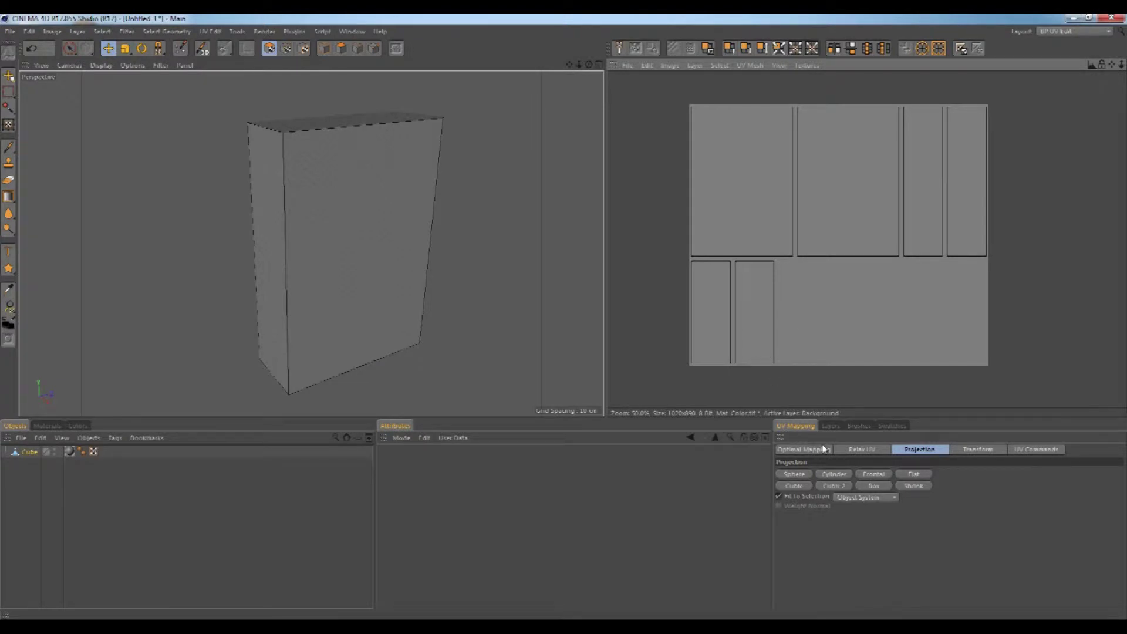
{"action": "left_click", "coordinate": [832, 427]}
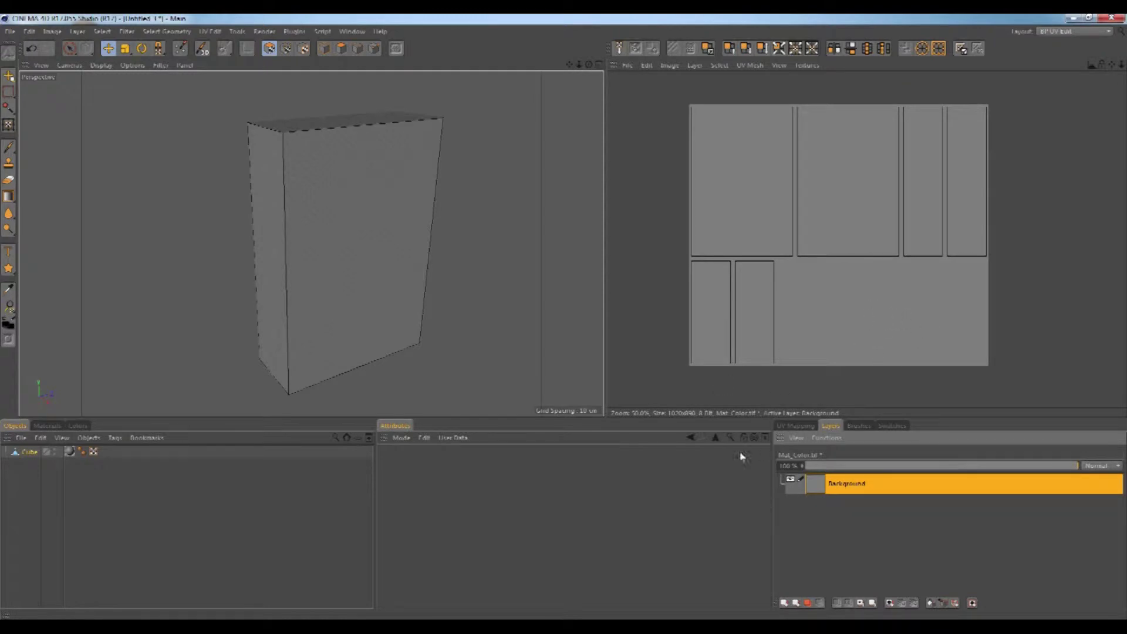
Add a new layer above Background, hide Background, and select the whole texture
{"action": "left_click", "coordinate": [695, 66]}
{"action": "left_click", "coordinate": [713, 83]}
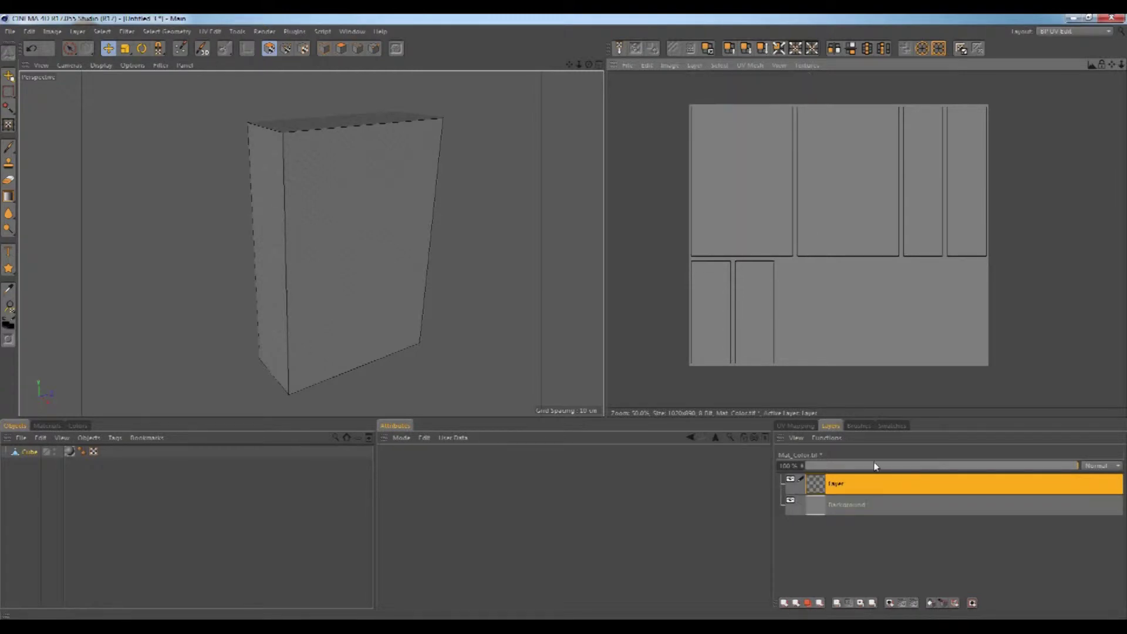
{"action": "left_click", "coordinate": [791, 500]}
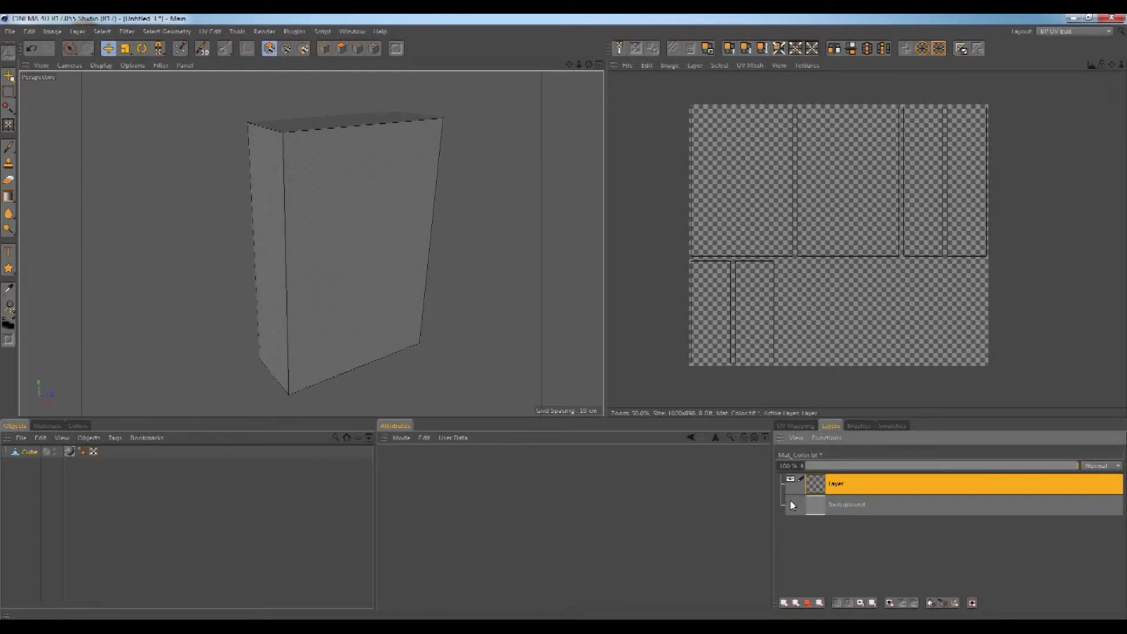
{"action": "key", "text": "ctrl+a"}
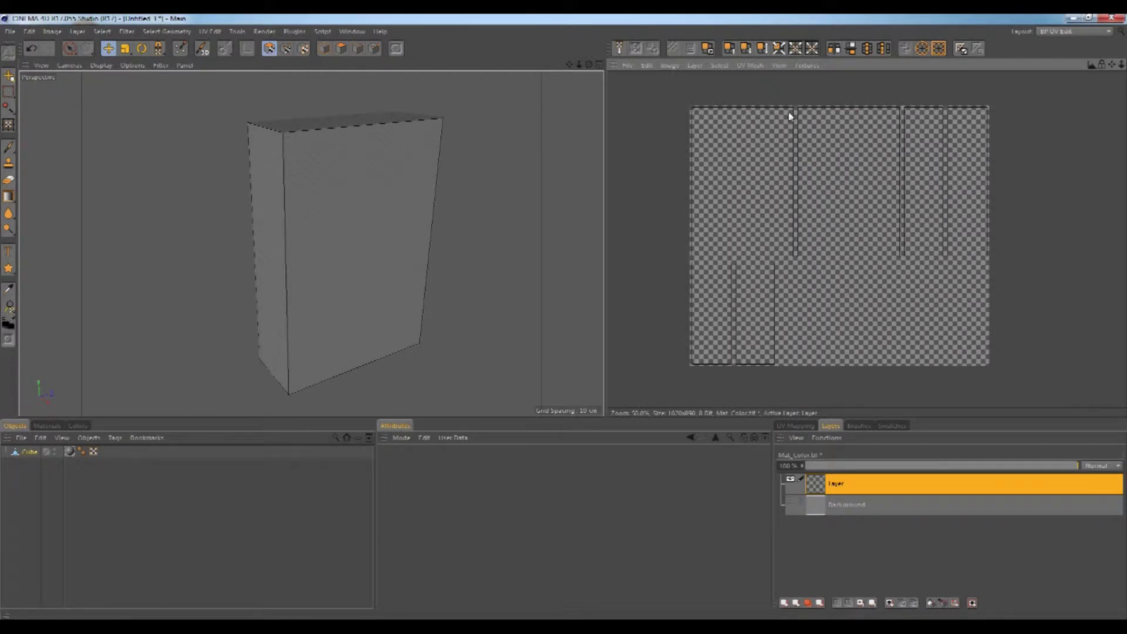
{"action": "left_click", "coordinate": [78, 425]}
Set the paint colour to black and outline the UV polygons onto the new layer
{"action": "left_click", "coordinate": [21, 515]}
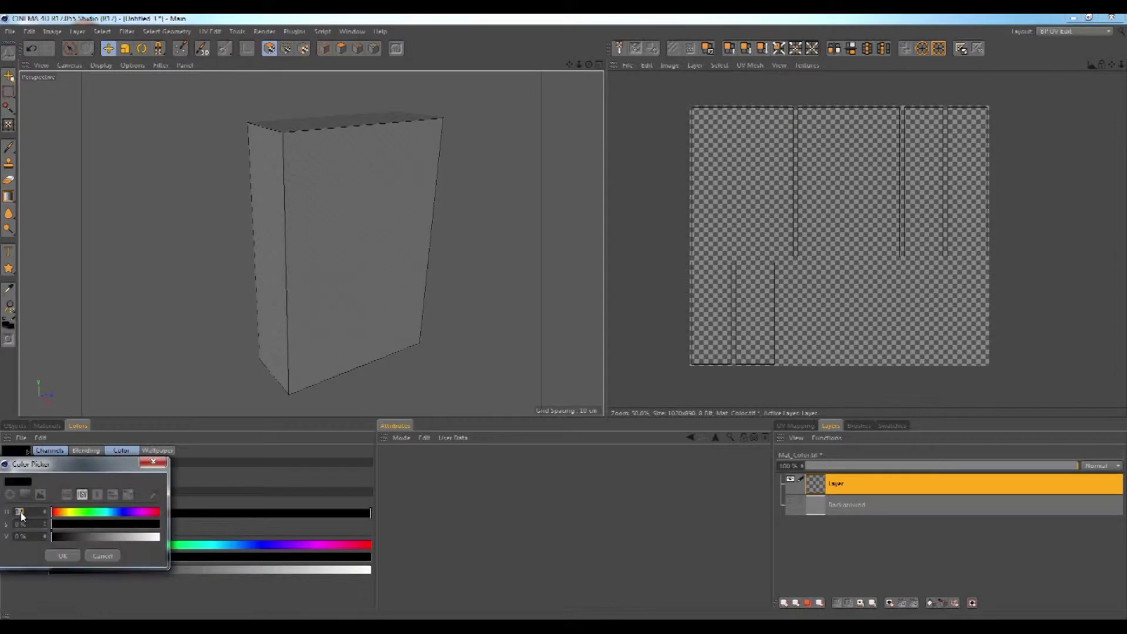
{"action": "left_click_drag", "start_coordinate": [64, 536], "coordinate": [52, 536]}
{"action": "left_click", "coordinate": [65, 557]}
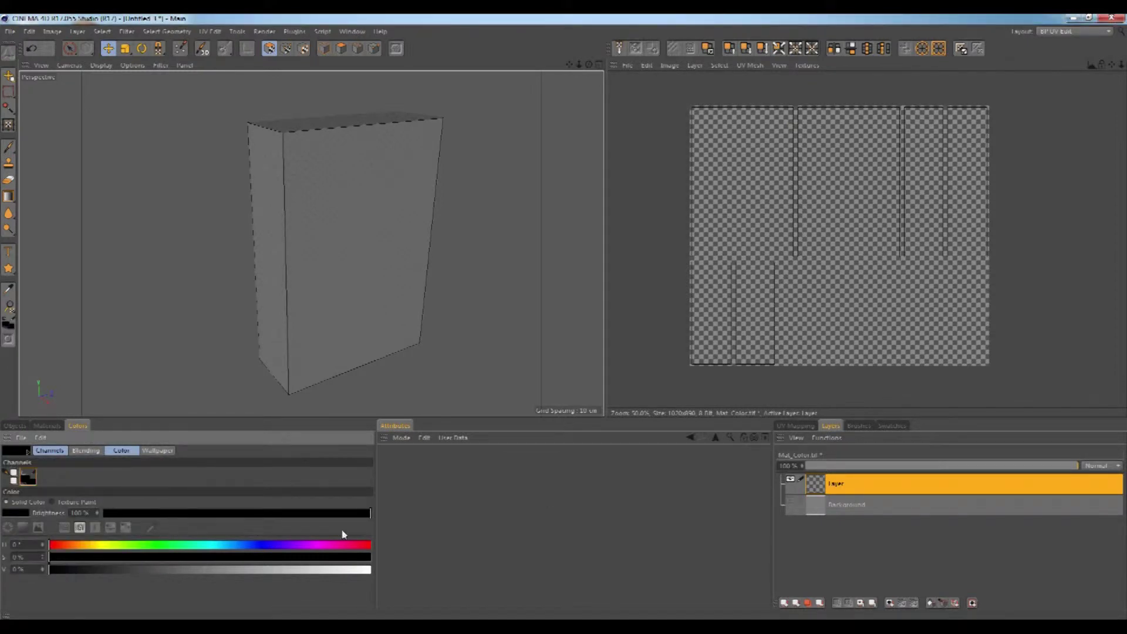
{"action": "left_click", "coordinate": [695, 67]}
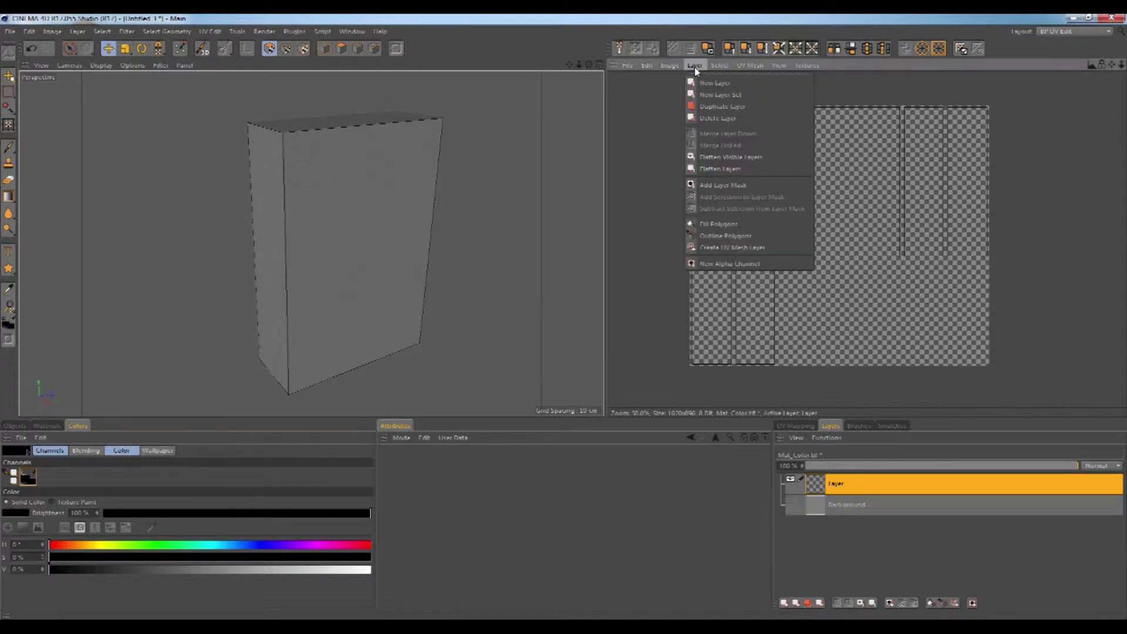
{"action": "left_click", "coordinate": [753, 237]}
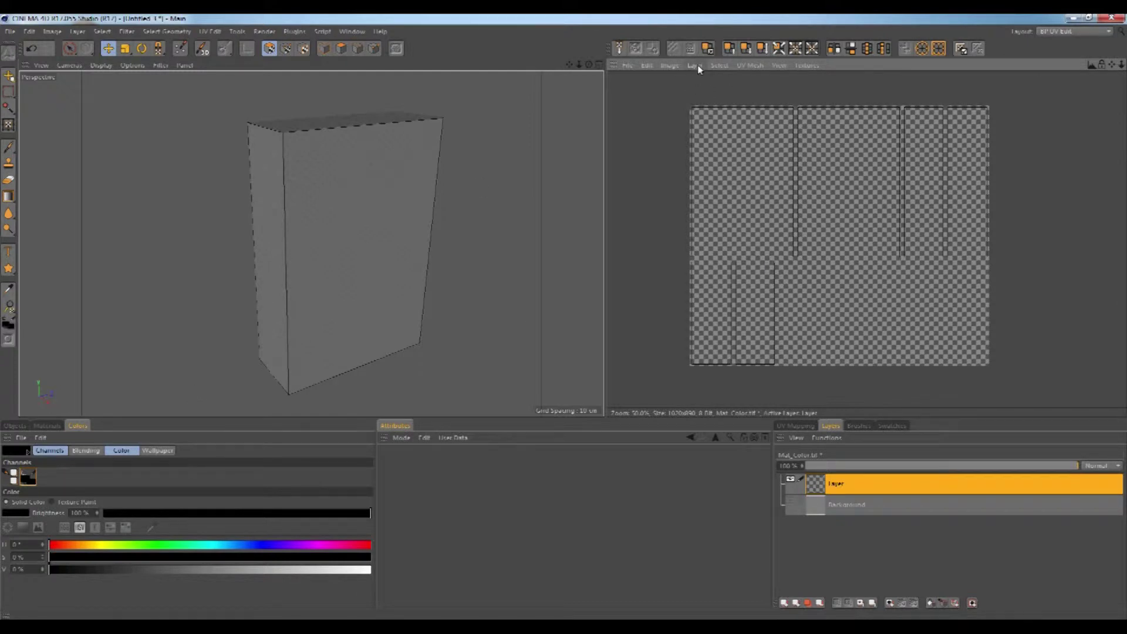
{"action": "left_click", "coordinate": [695, 66]}
{"action": "left_click", "coordinate": [728, 236]}
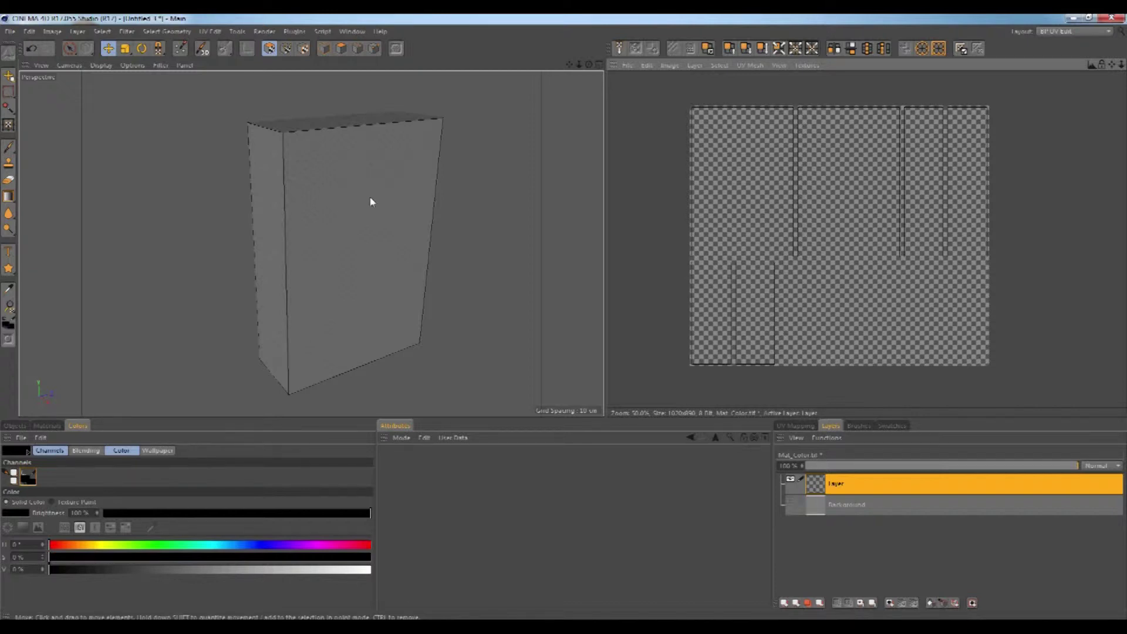
Select all polygons, outline every UV island in black, and zoom to check the strokes
{"action": "key", "text": "ctrl+a"}
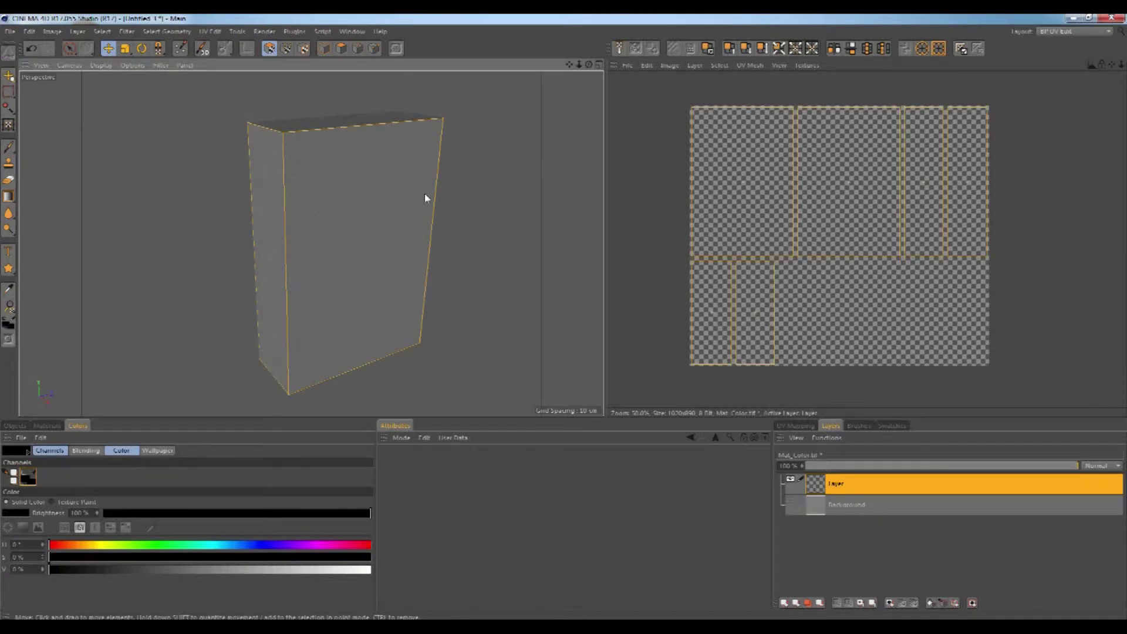
{"action": "left_click", "coordinate": [696, 66]}
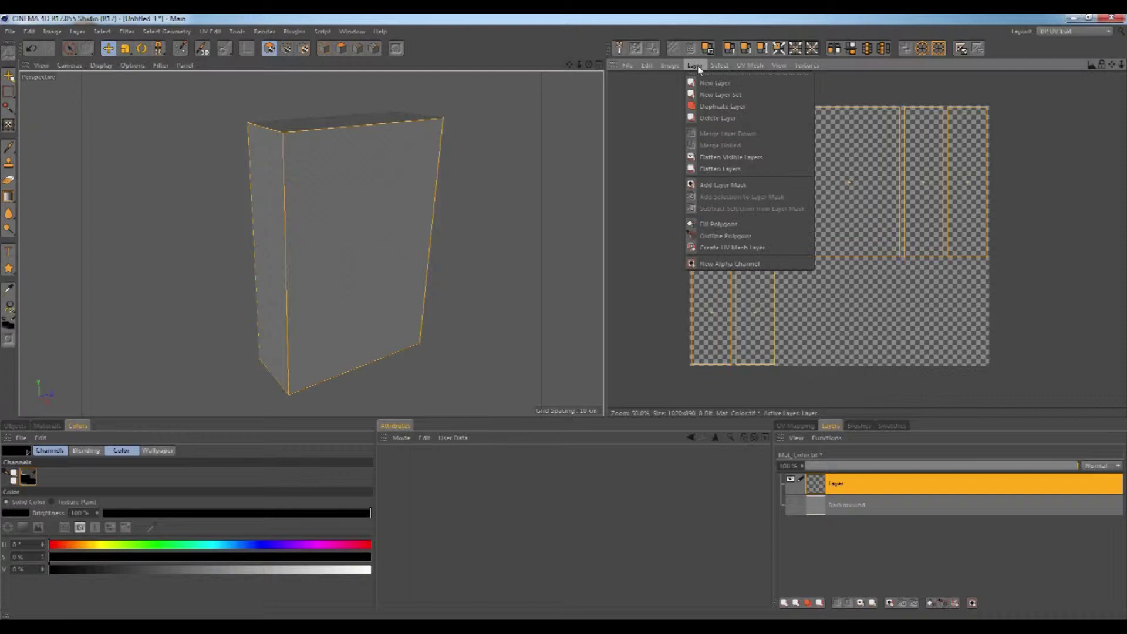
{"action": "left_click", "coordinate": [726, 235]}
{"action": "scroll", "coordinate": [709, 120], "scroll_direction": "up", "scroll_amount": 2}
{"action": "scroll", "coordinate": [704, 127], "scroll_direction": "up", "scroll_amount": 2}
{"action": "scroll", "coordinate": [702, 135], "scroll_direction": "up", "scroll_amount": 2}
{"action": "scroll", "coordinate": [697, 147], "scroll_direction": "up", "scroll_amount": 1}
{"action": "scroll", "coordinate": [697, 147], "scroll_direction": "down", "scroll_amount": 2}
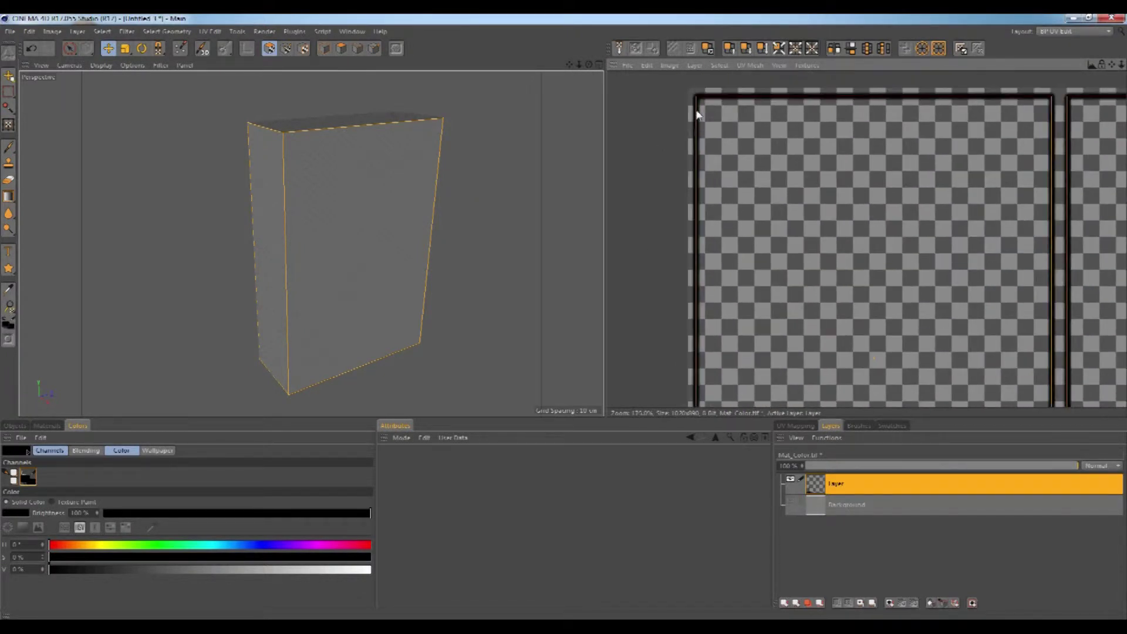
{"action": "scroll", "coordinate": [695, 112], "scroll_direction": "down", "scroll_amount": 2}
{"action": "scroll", "coordinate": [694, 160], "scroll_direction": "down", "scroll_amount": 3}
{"action": "scroll", "coordinate": [696, 160], "scroll_direction": "down", "scroll_amount": 1}
{"action": "scroll", "coordinate": [746, 203], "scroll_direction": "up", "scroll_amount": 2}
{"action": "scroll", "coordinate": [746, 203], "scroll_direction": "down", "scroll_amount": 1}
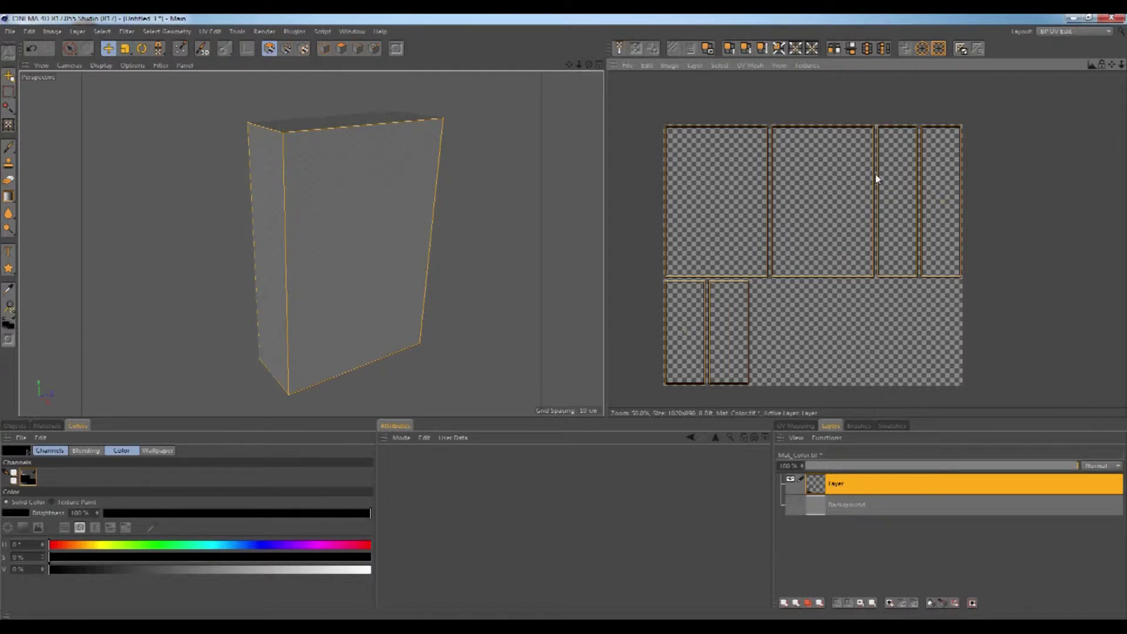
{"action": "left_click", "coordinate": [627, 66]}
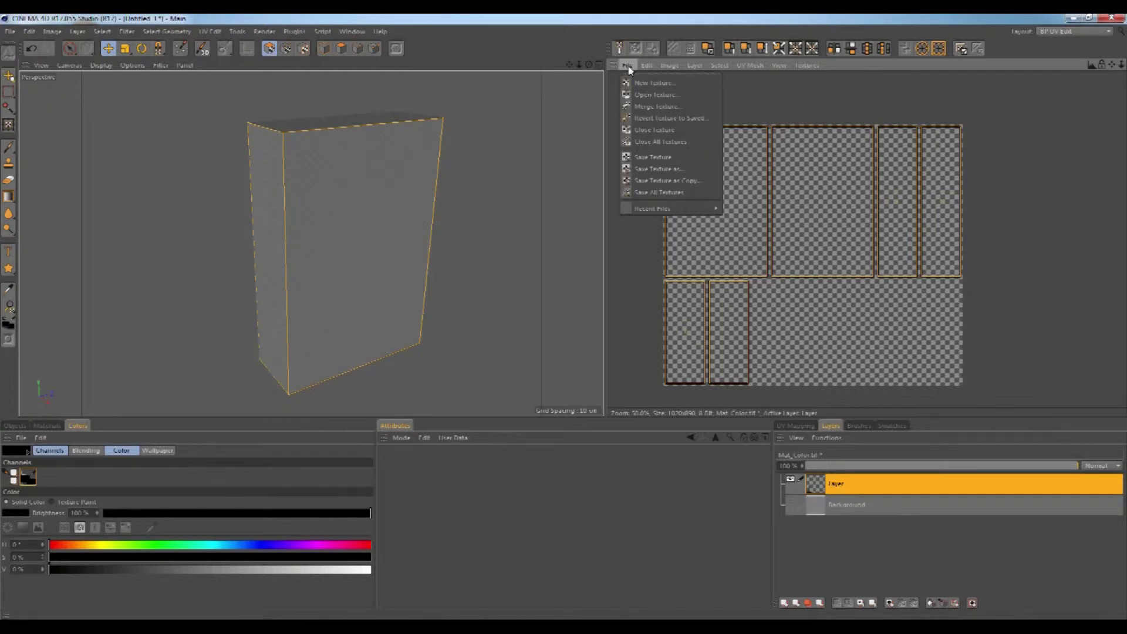
Save the outlined texture in Photoshop PSD format as texture2, then switch to Photoshop
{"action": "left_click", "coordinate": [660, 171]}
{"action": "left_click", "coordinate": [651, 141]}
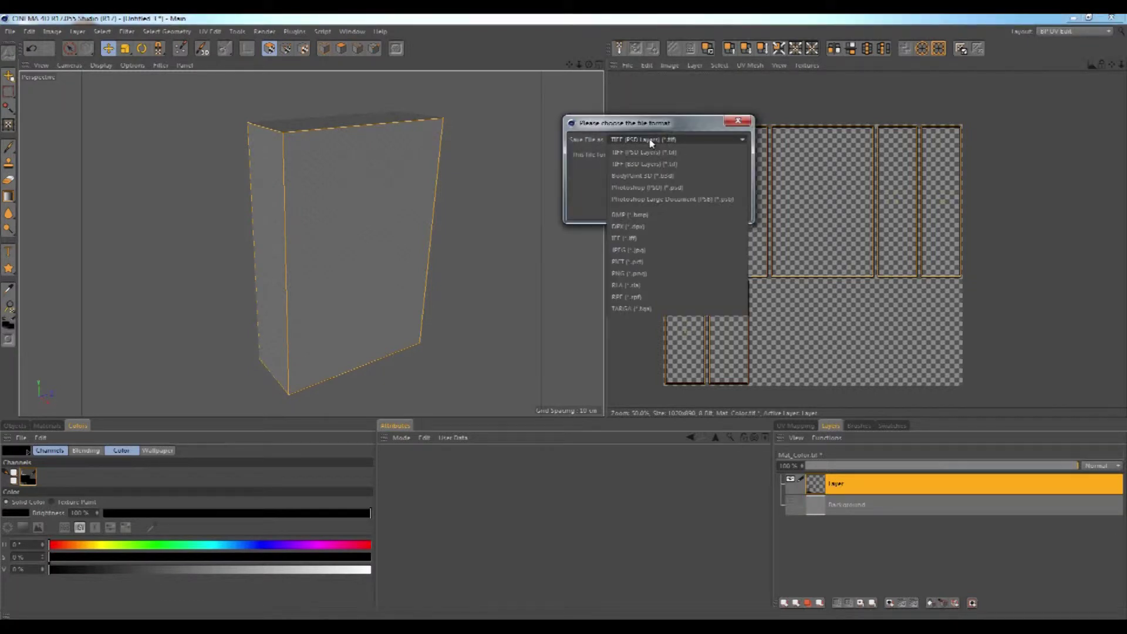
{"action": "left_click", "coordinate": [652, 188]}
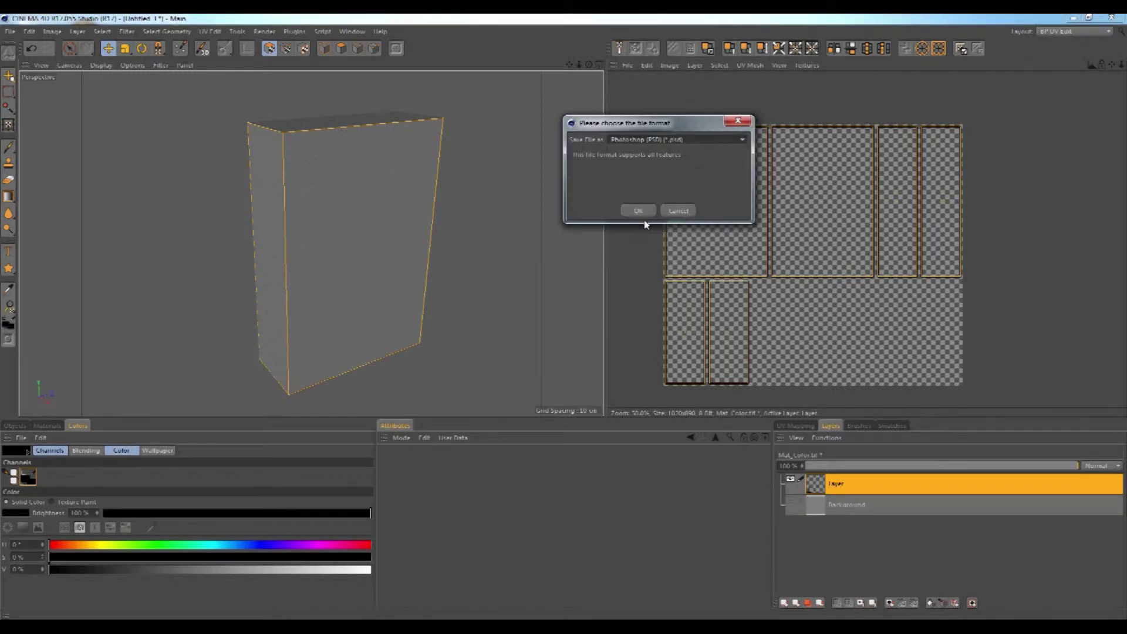
{"action": "left_click", "coordinate": [639, 211]}
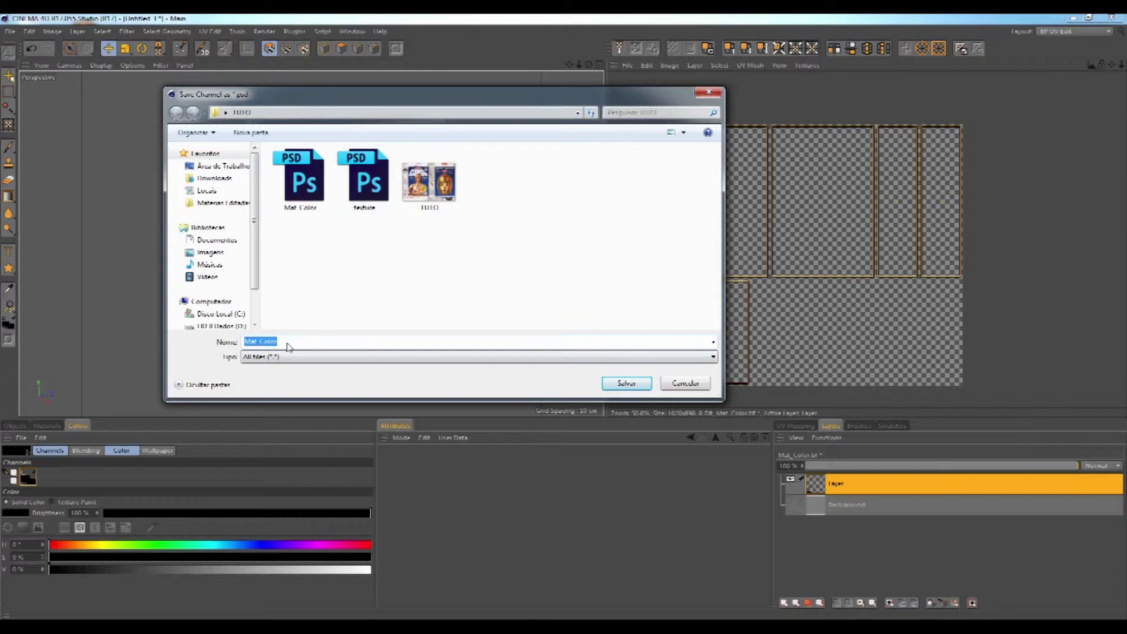
{"action": "left_click", "coordinate": [375, 188]}
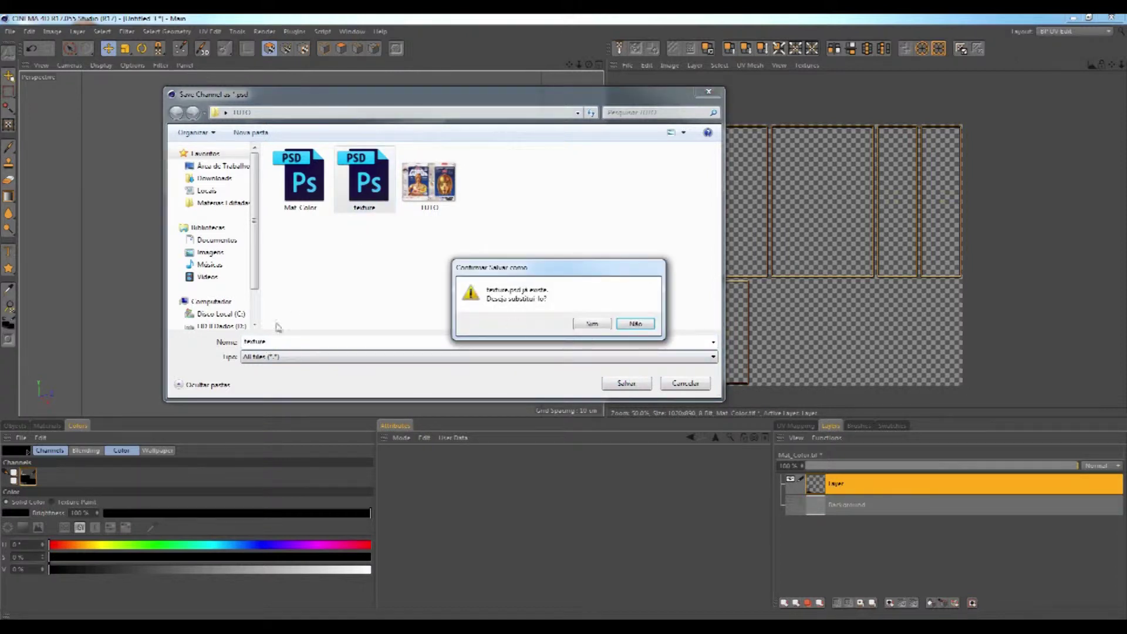
{"action": "left_click", "coordinate": [596, 325]}
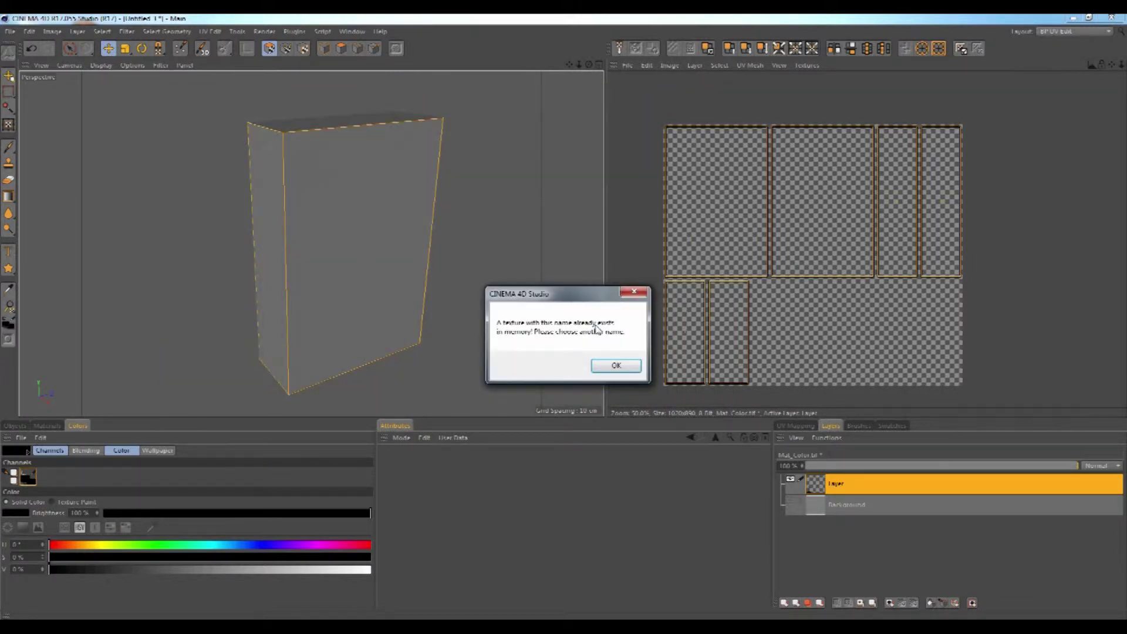
{"action": "left_click", "coordinate": [614, 365]}
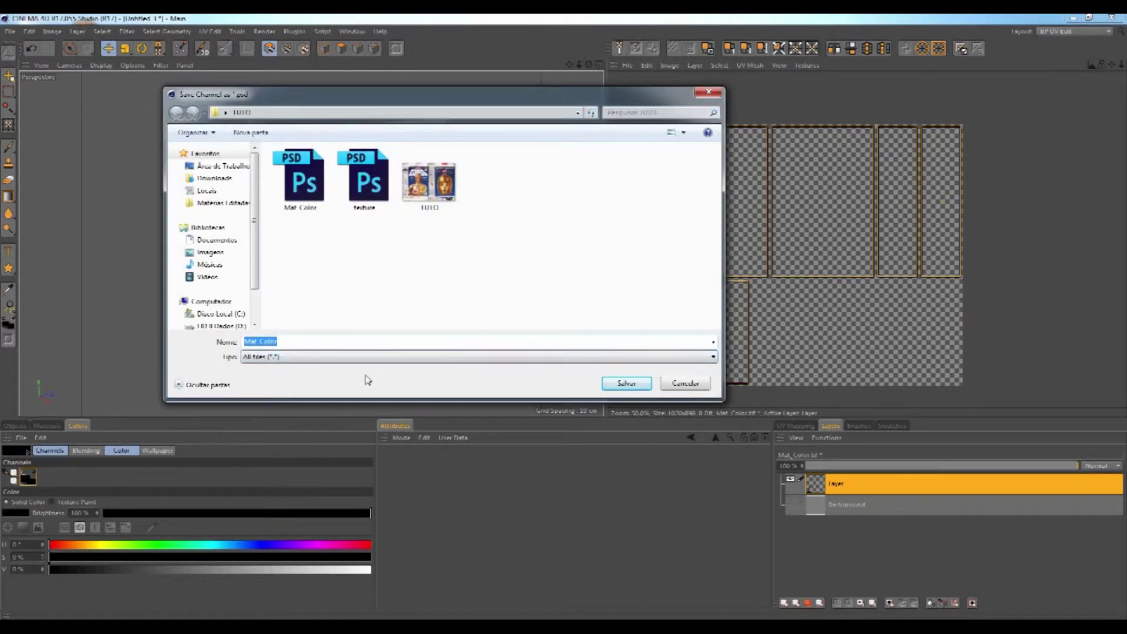
{"action": "type", "text": "texture"}
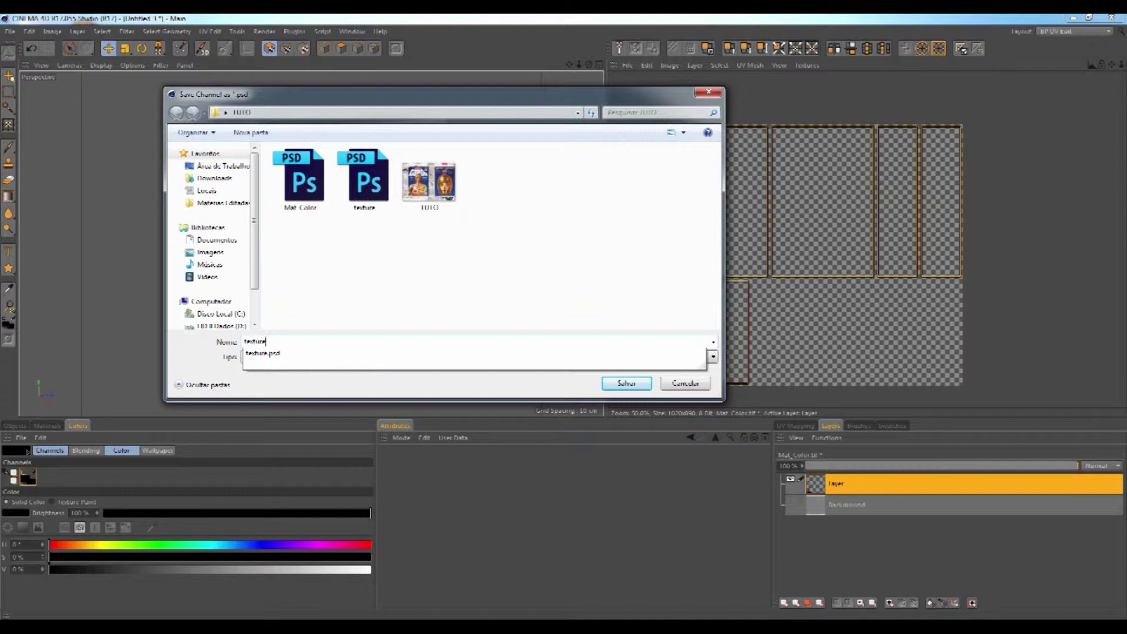
{"action": "type", "text": "2"}
{"action": "left_click", "coordinate": [611, 384]}
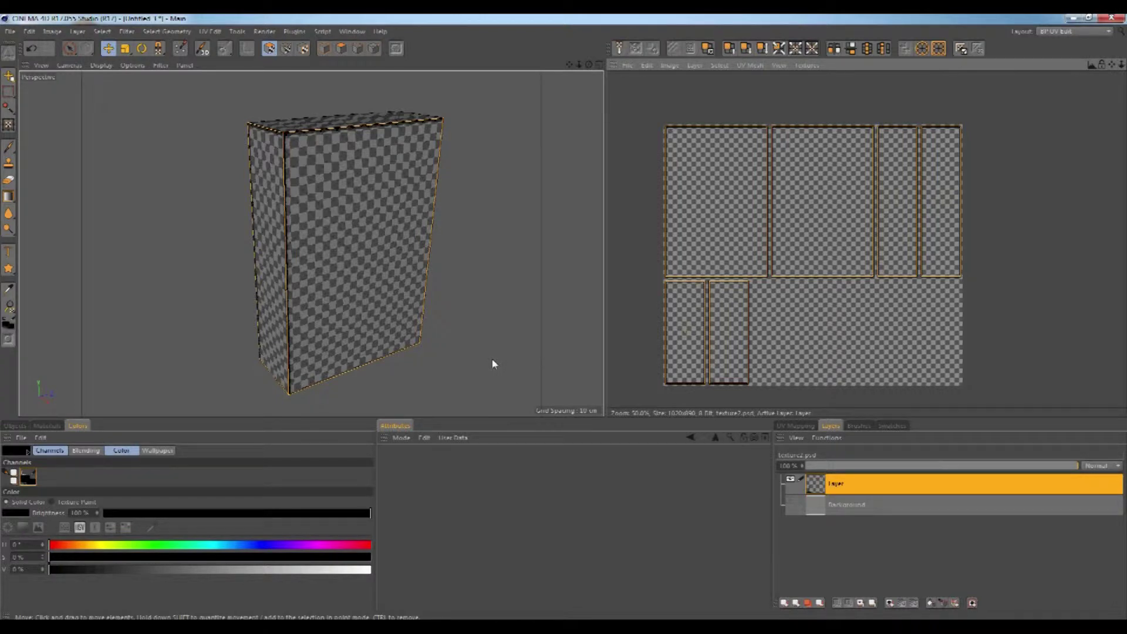
{"action": "key", "text": "alt+Tab"}
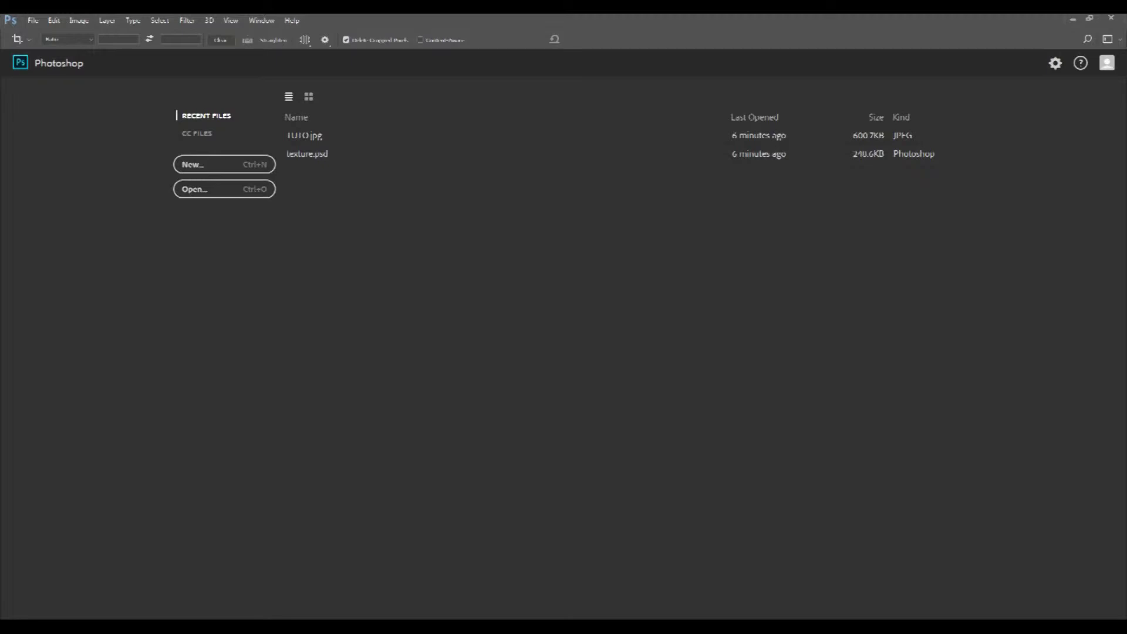
Open the texture2.psd UV template in Photoshop
{"action": "left_click", "coordinate": [33, 20]}
{"action": "left_click", "coordinate": [59, 43]}
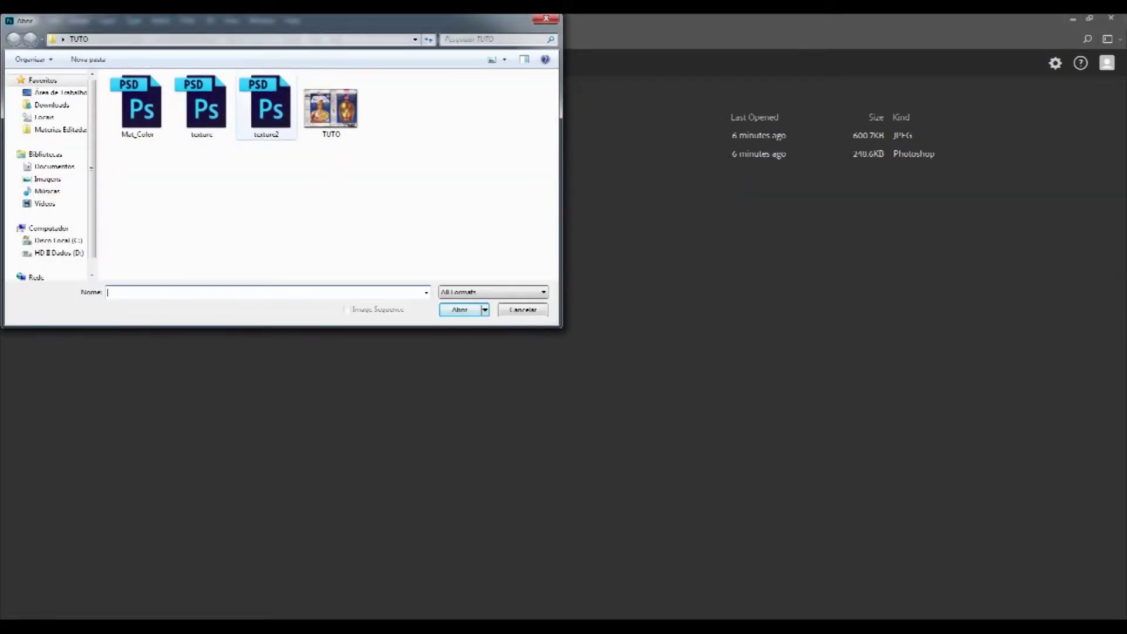
{"action": "double_click", "coordinate": [268, 112]}
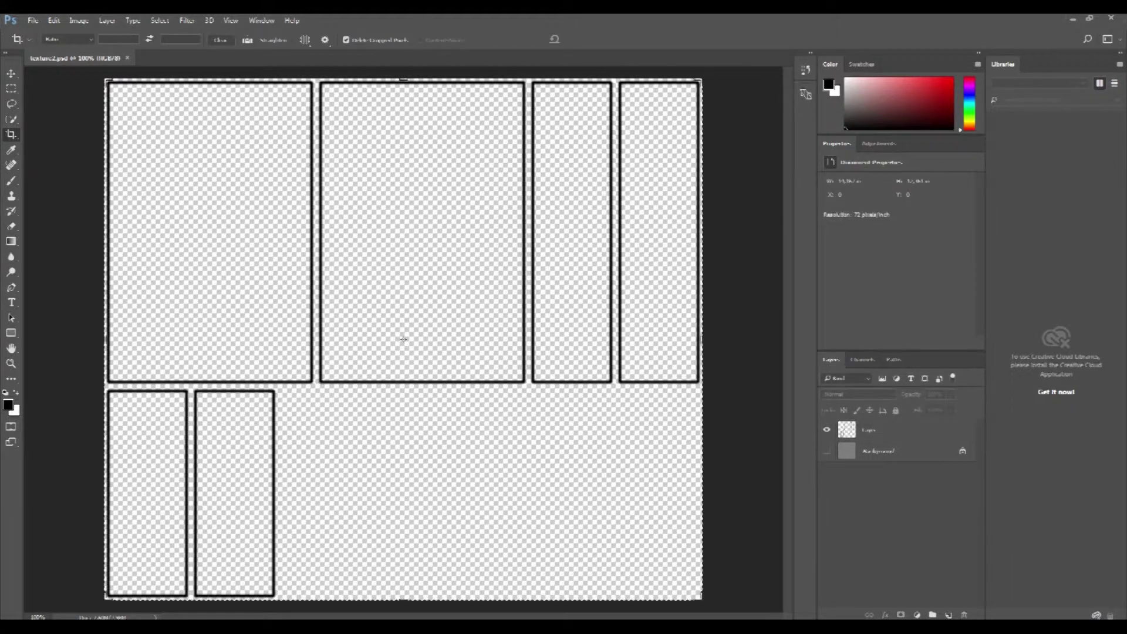
Open the TUTO.jpg cereal-box scan and start converting its background into a layer
{"action": "key", "text": "alt+f"}
{"action": "key", "text": "Down"}
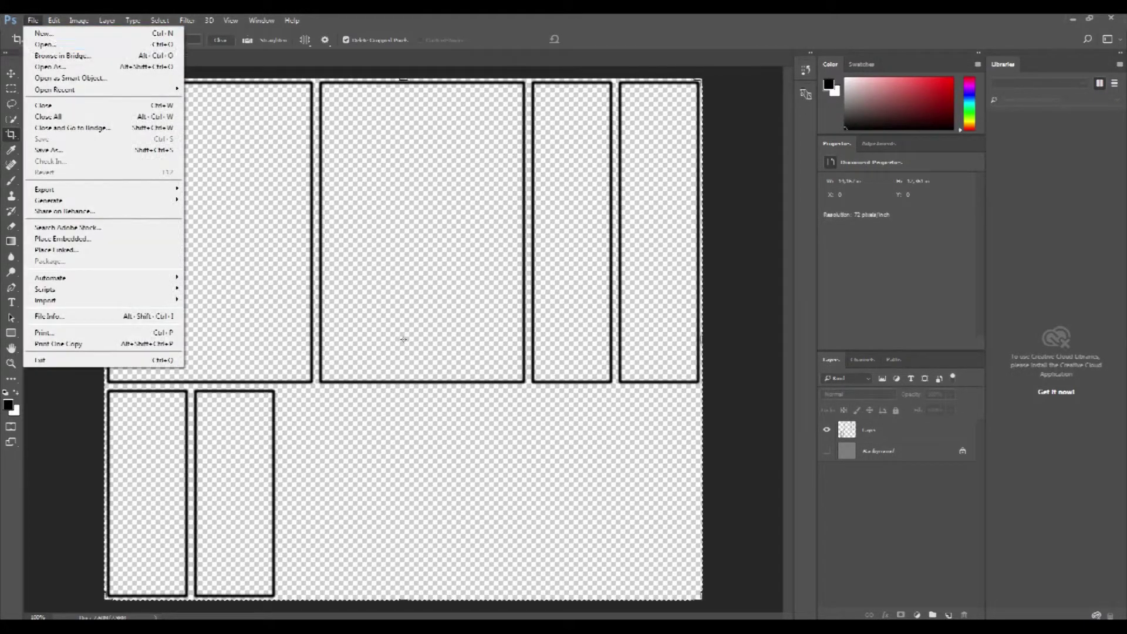
{"action": "key", "text": "Return"}
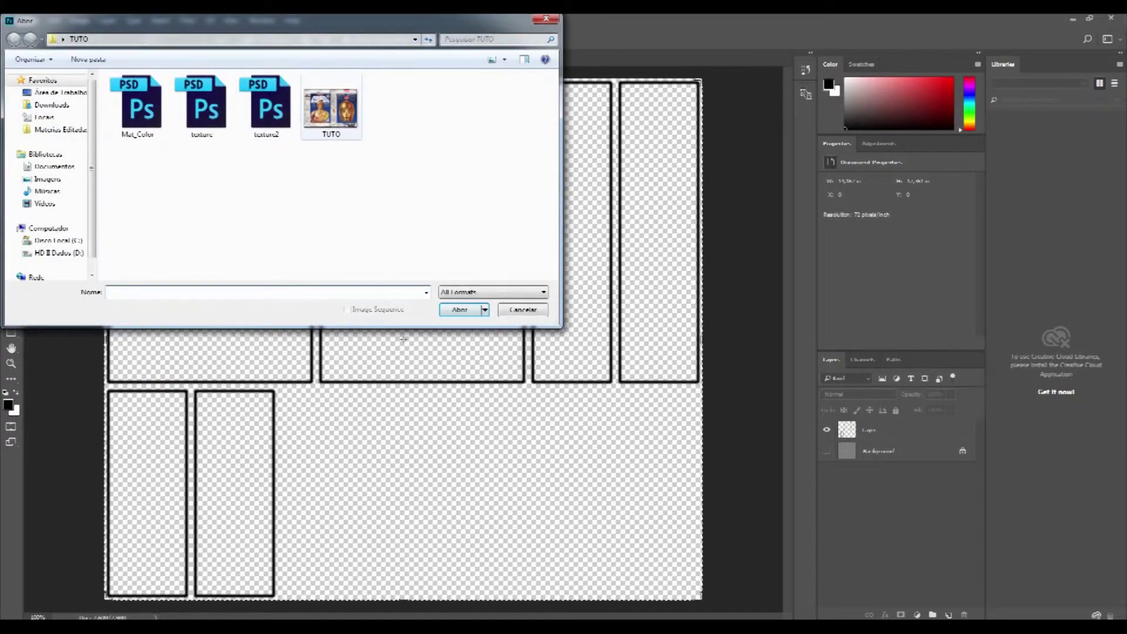
{"action": "double_click", "coordinate": [331, 109]}
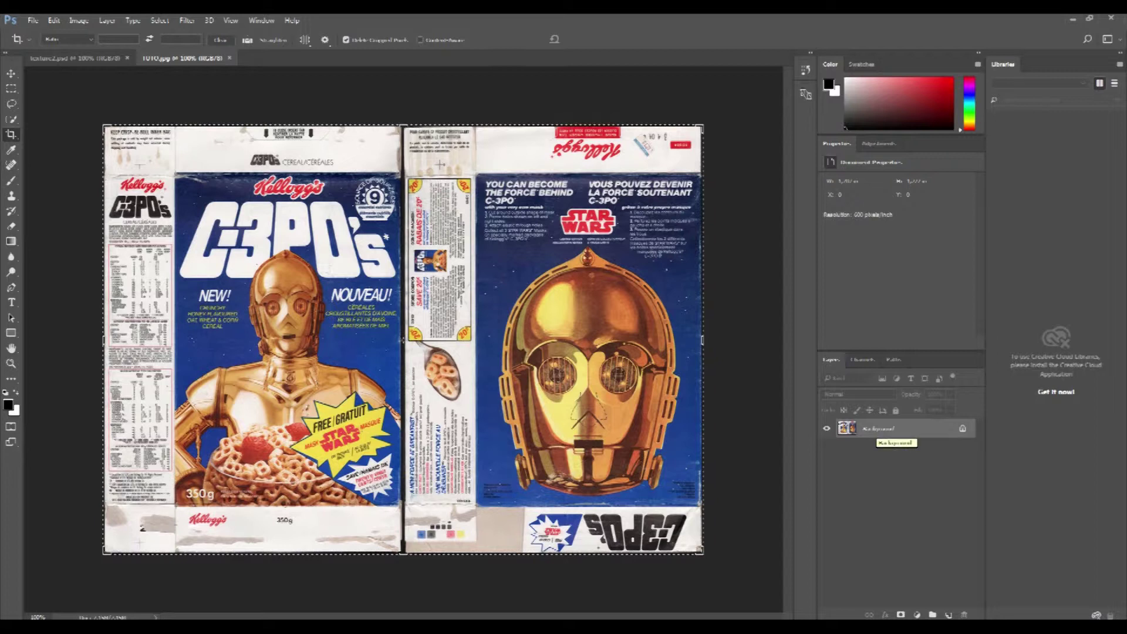
{"action": "double_click", "coordinate": [881, 428]}
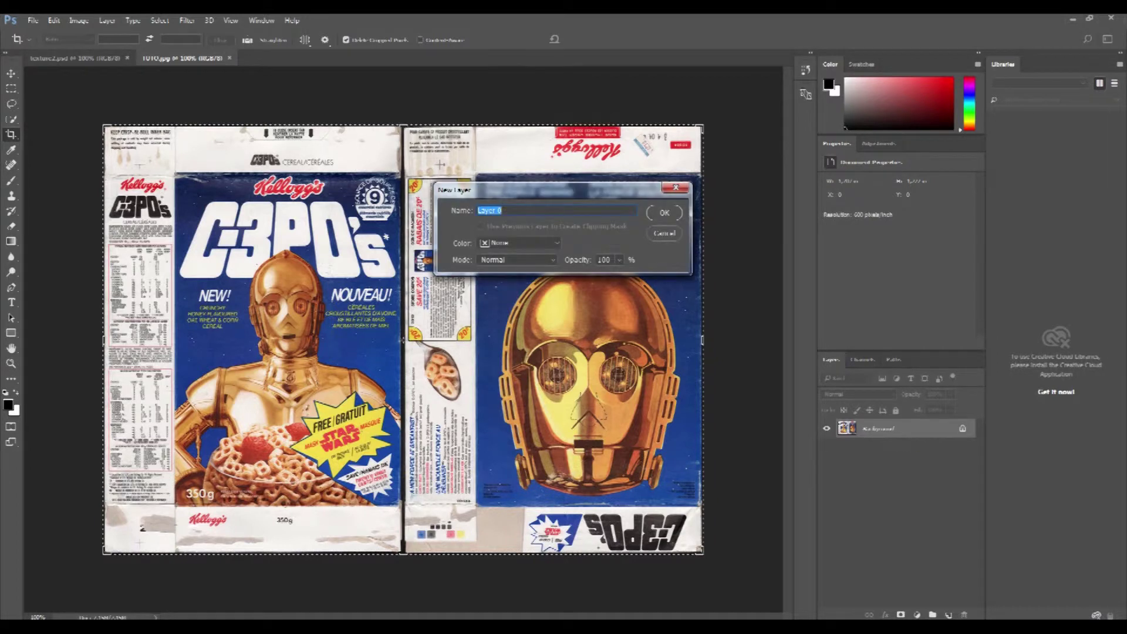
Convert the scan's background to Layer 0 and cut out the C-3PO front panel
{"action": "key", "text": "Return"}
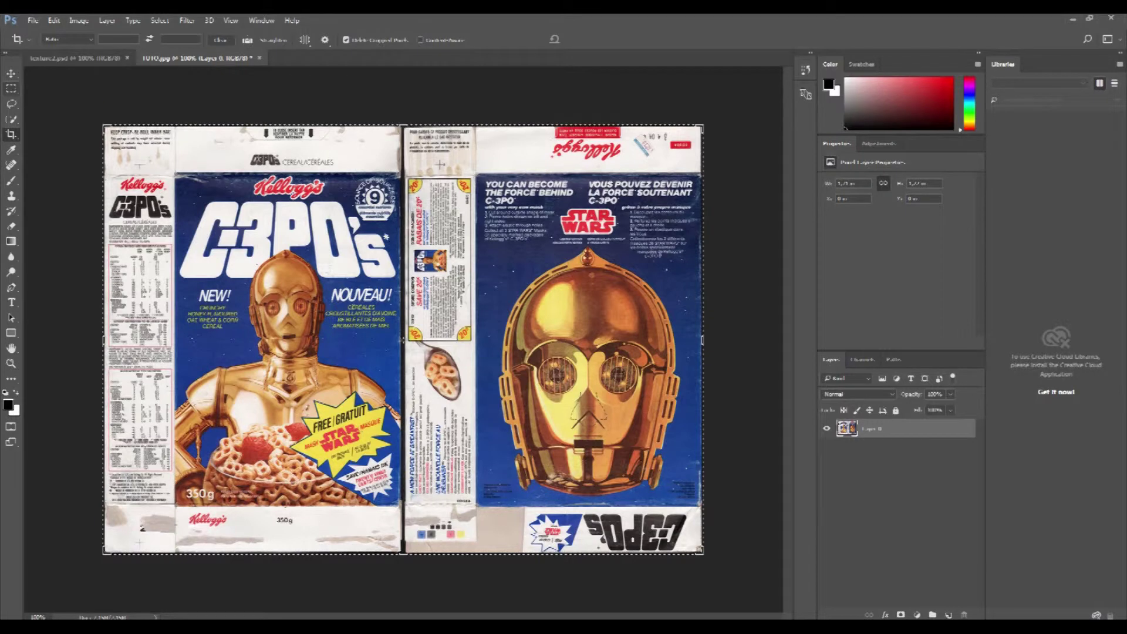
{"action": "left_click", "coordinate": [12, 88]}
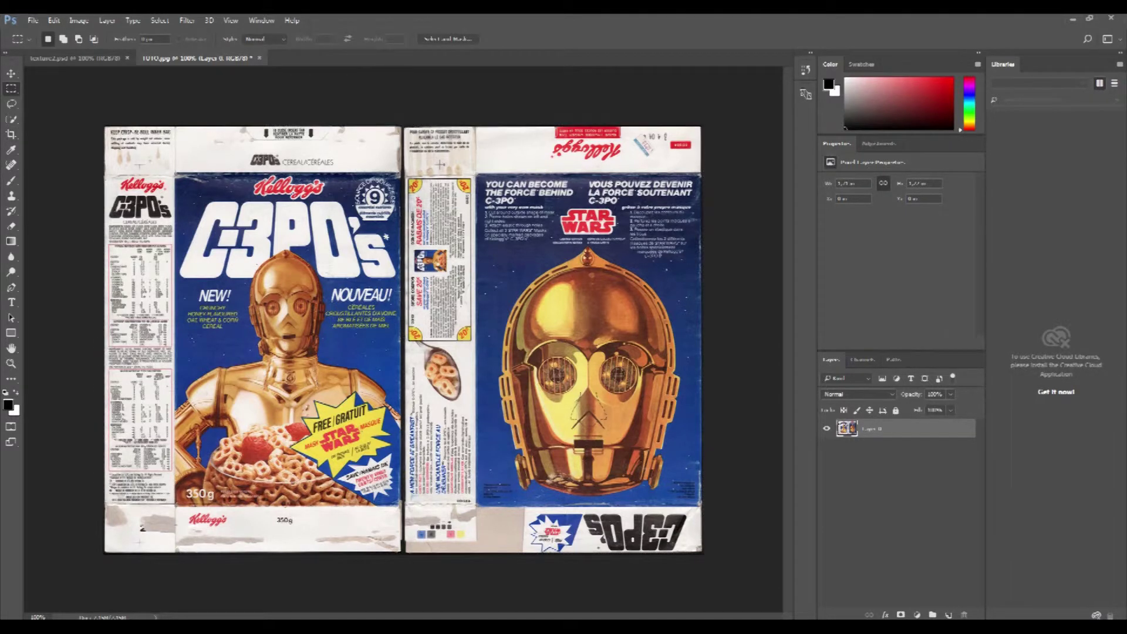
{"action": "mouse_move", "coordinate": [175, 174]}
{"action": "left_mouse_down"}
{"action": "mouse_move", "coordinate": [386, 477]}
{"action": "mouse_move", "coordinate": [401, 477]}
{"action": "left_mouse_up"}
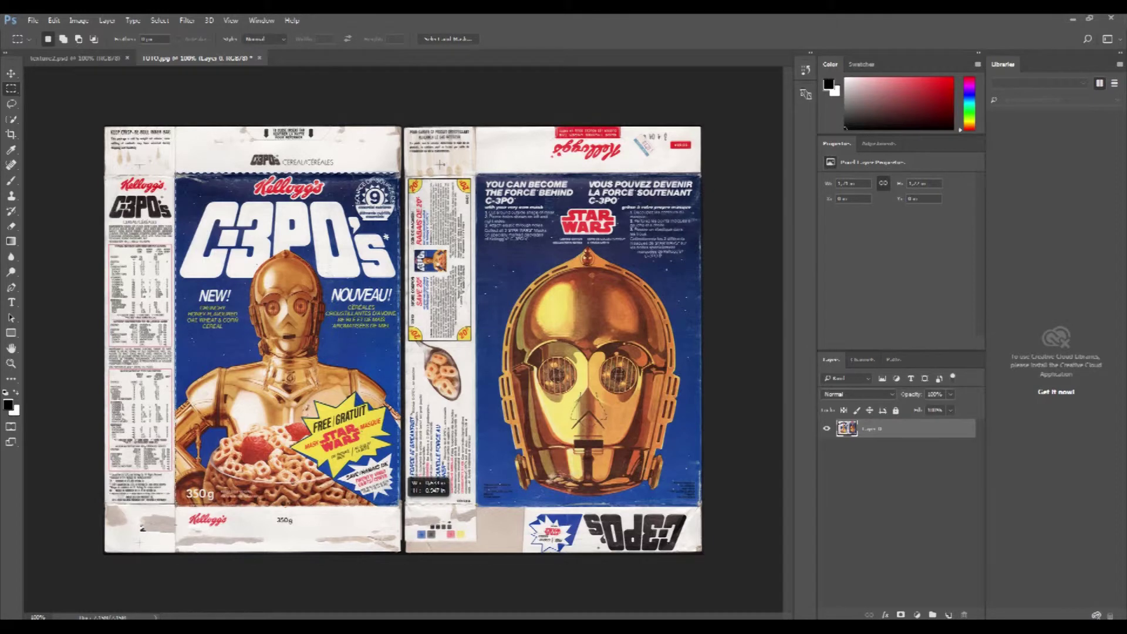
{"action": "left_click_drag", "start_coordinate": [400, 505], "coordinate": [400, 505]}
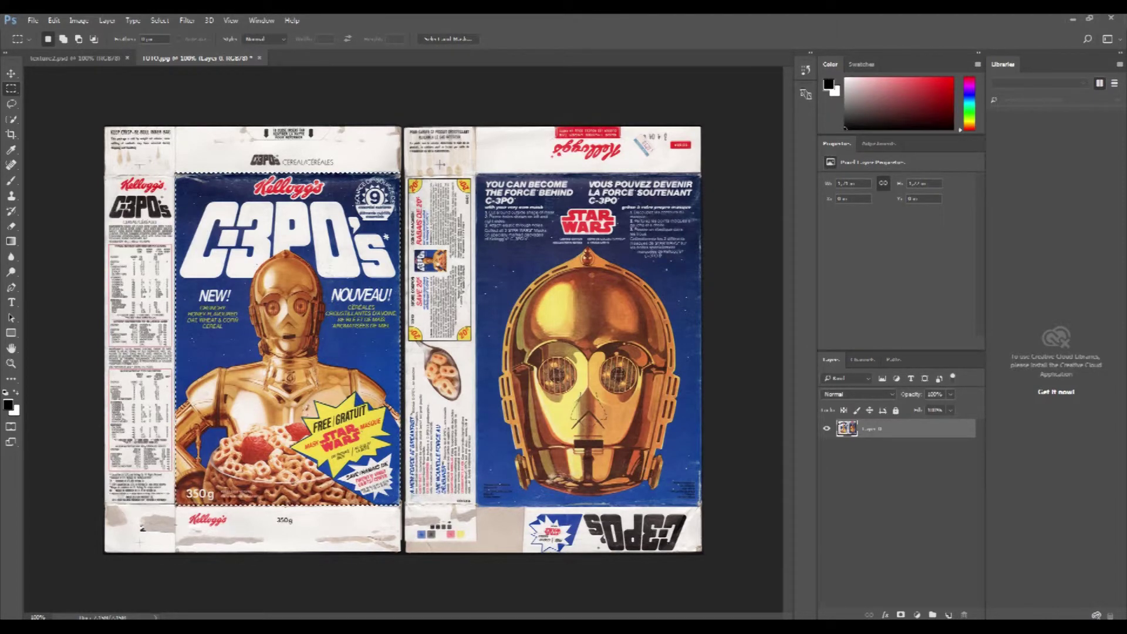
{"action": "key", "text": "Delete"}
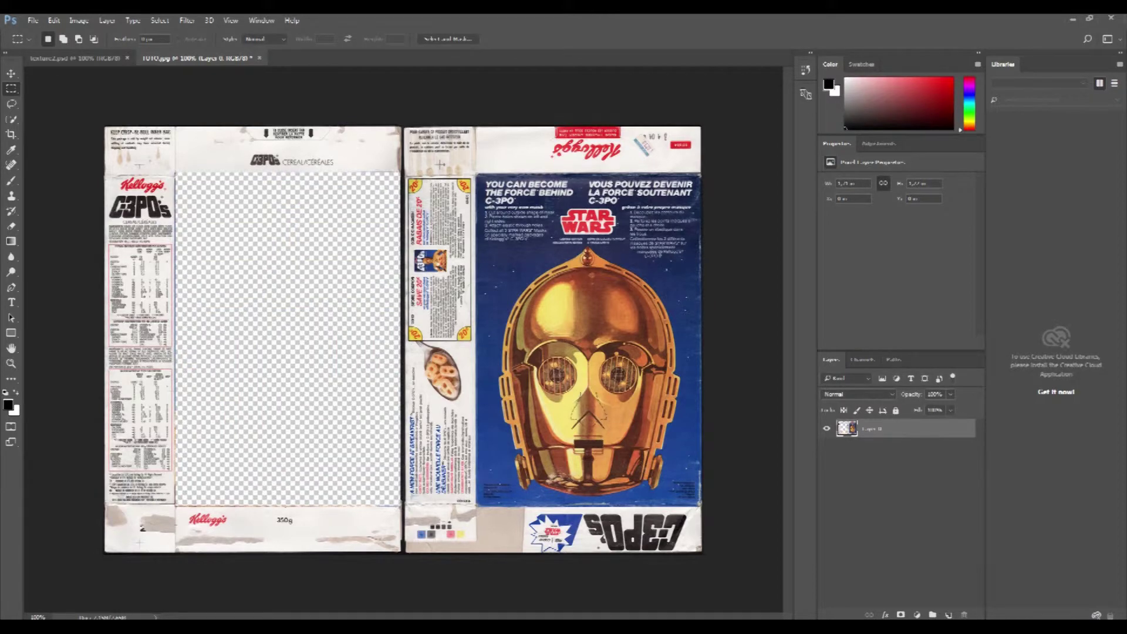
Paste the front panel into texture2 and scale it to fill the first template panel
{"action": "left_click", "coordinate": [75, 57]}
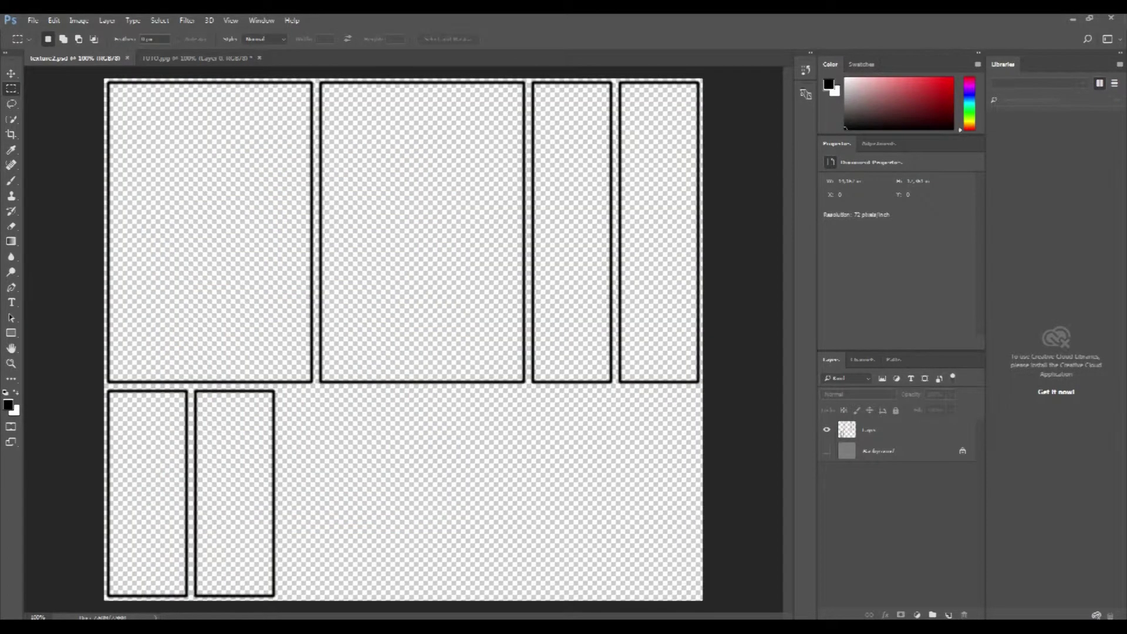
{"action": "key", "text": "ctrl+v"}
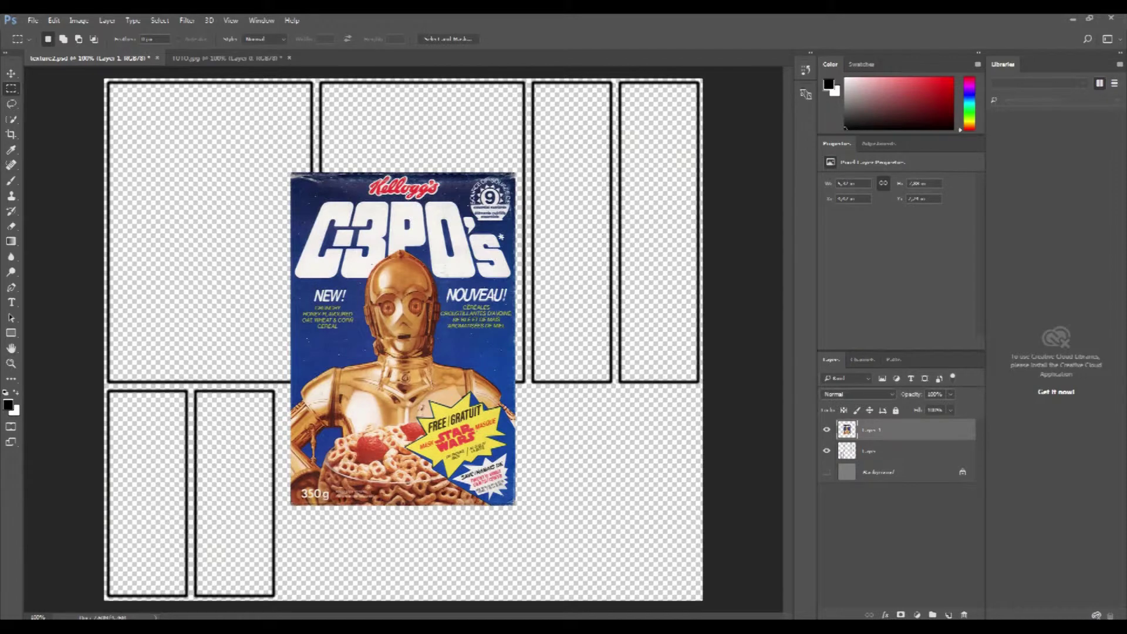
{"action": "key", "text": "v"}
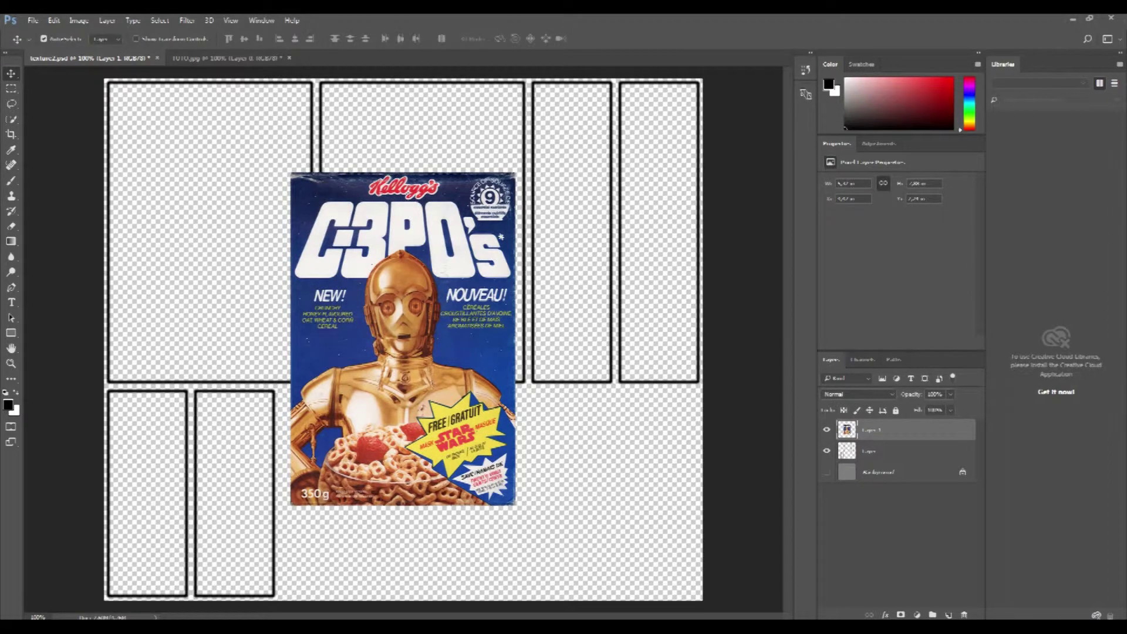
{"action": "left_click_drag", "start_coordinate": [338, 179], "coordinate": [153, 87]}
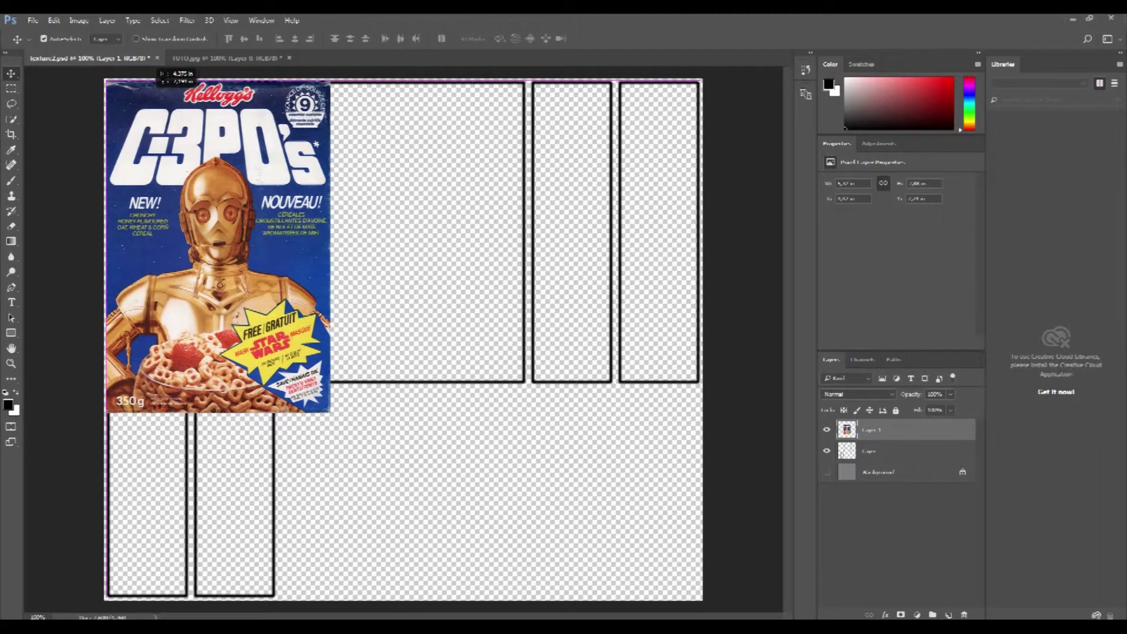
{"action": "key", "text": "ctrl"}
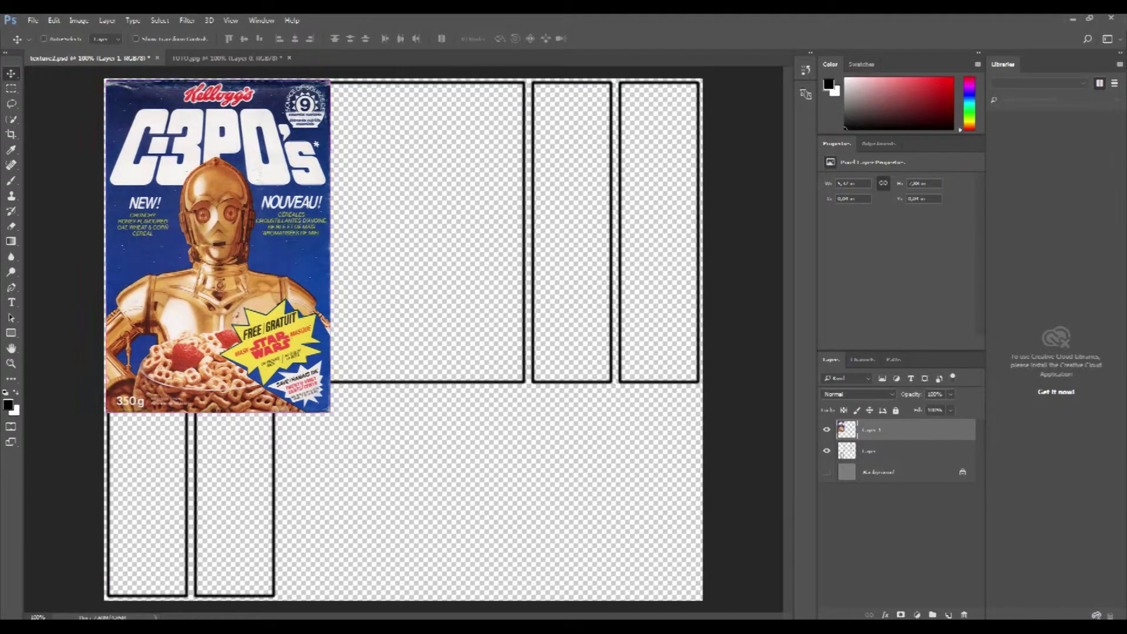
{"action": "key", "text": "ctrl+t"}
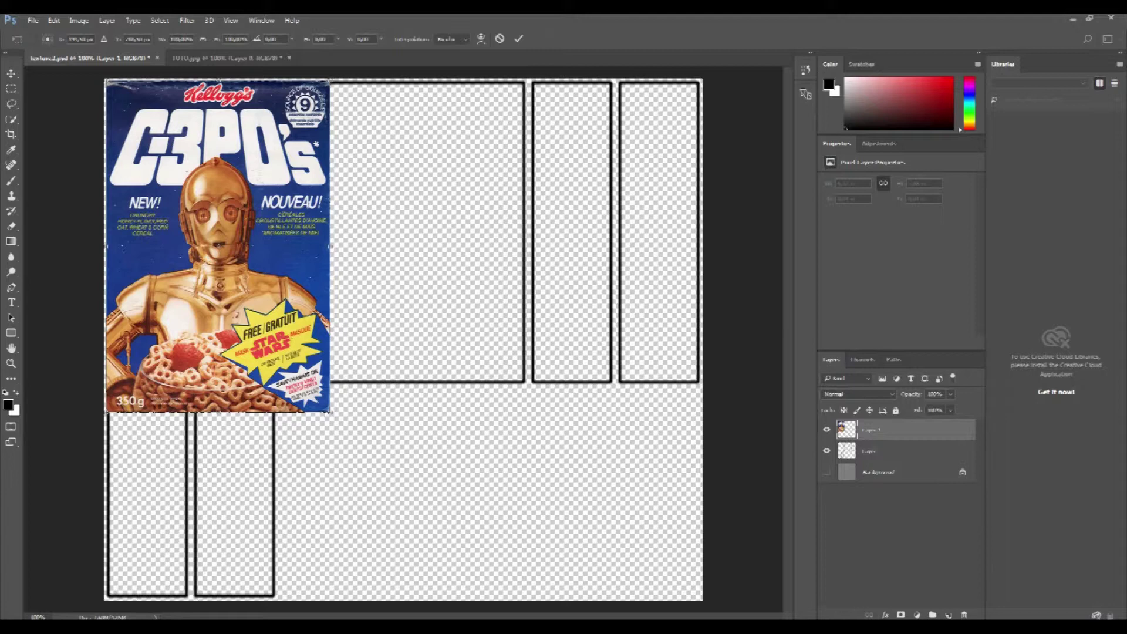
{"action": "mouse_move", "coordinate": [330, 412]}
{"action": "left_mouse_down"}
{"action": "mouse_move", "coordinate": [304, 370]}
{"action": "mouse_move", "coordinate": [313, 384]}
{"action": "left_mouse_up"}
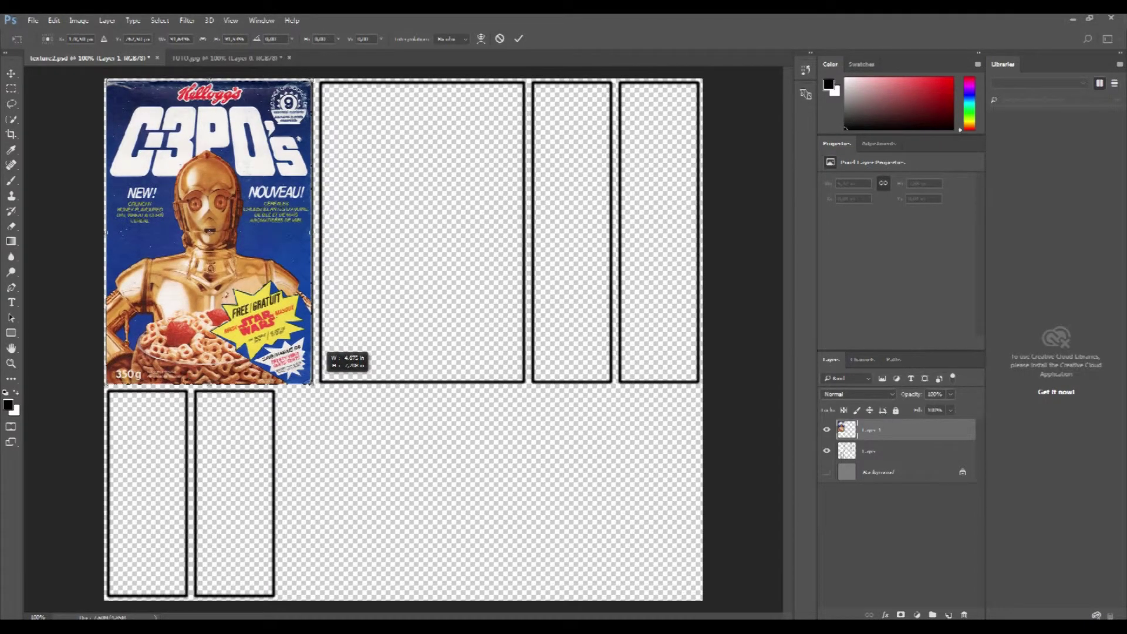
{"action": "left_click_drag", "start_coordinate": [313, 384], "coordinate": [315, 386]}
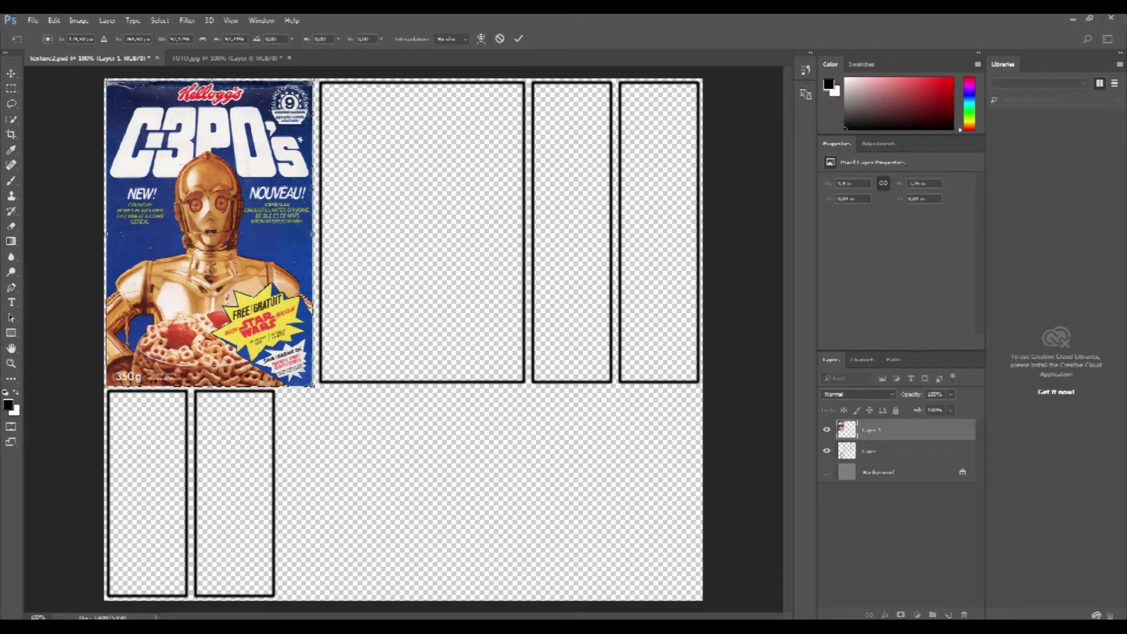
{"action": "key", "text": "Return"}
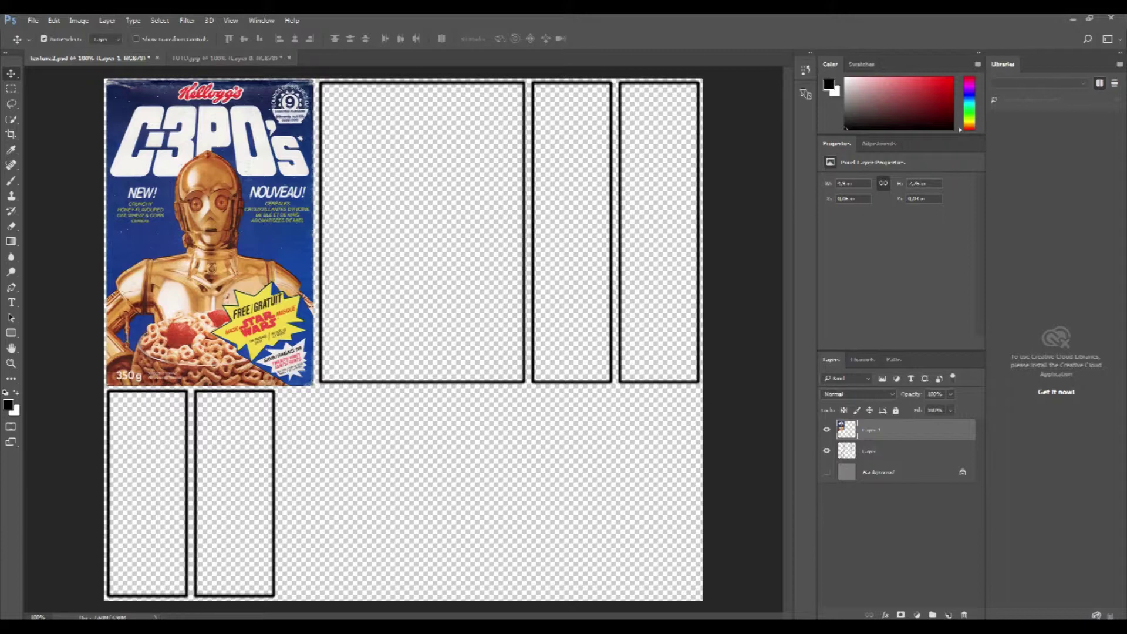
{"action": "key", "text": "ctrl+Tab"}
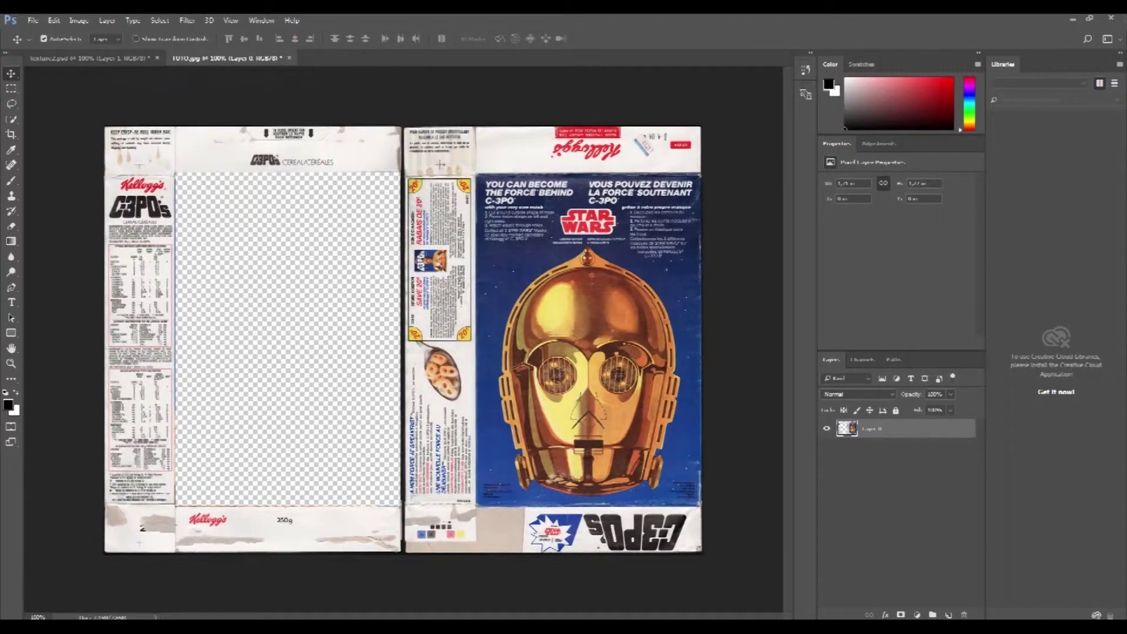
Cut the blue C-3PO helmet panel from the unfolded box and paste it into the template
{"action": "key", "text": "m"}
{"action": "left_click_drag", "start_coordinate": [476, 174], "coordinate": [698, 502]}
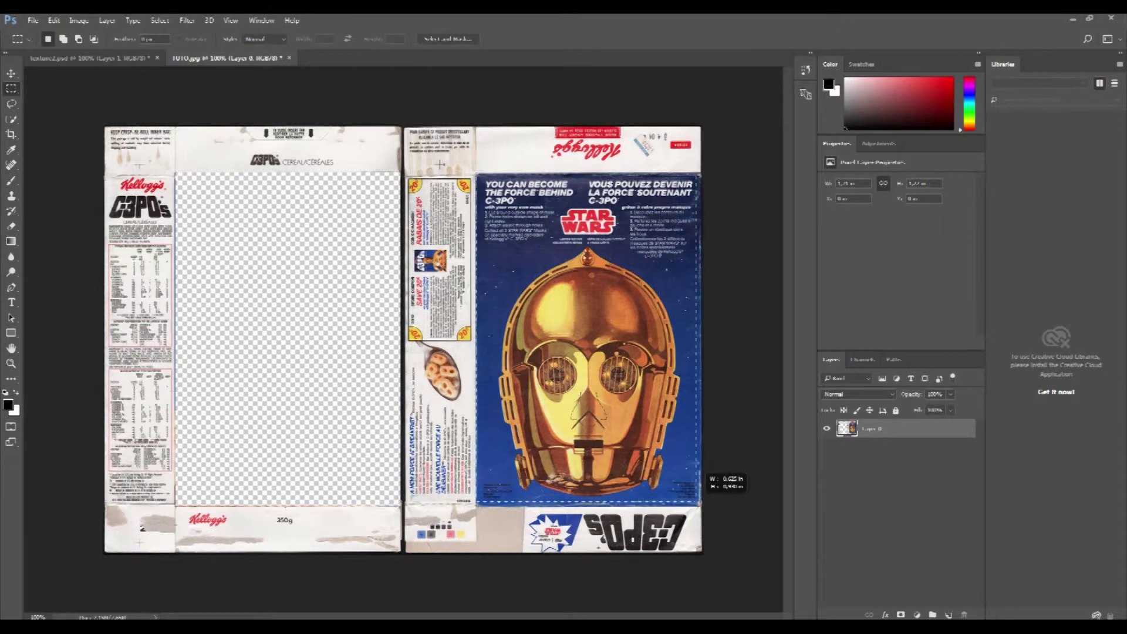
{"action": "left_click_drag", "start_coordinate": [701, 503], "coordinate": [701, 506]}
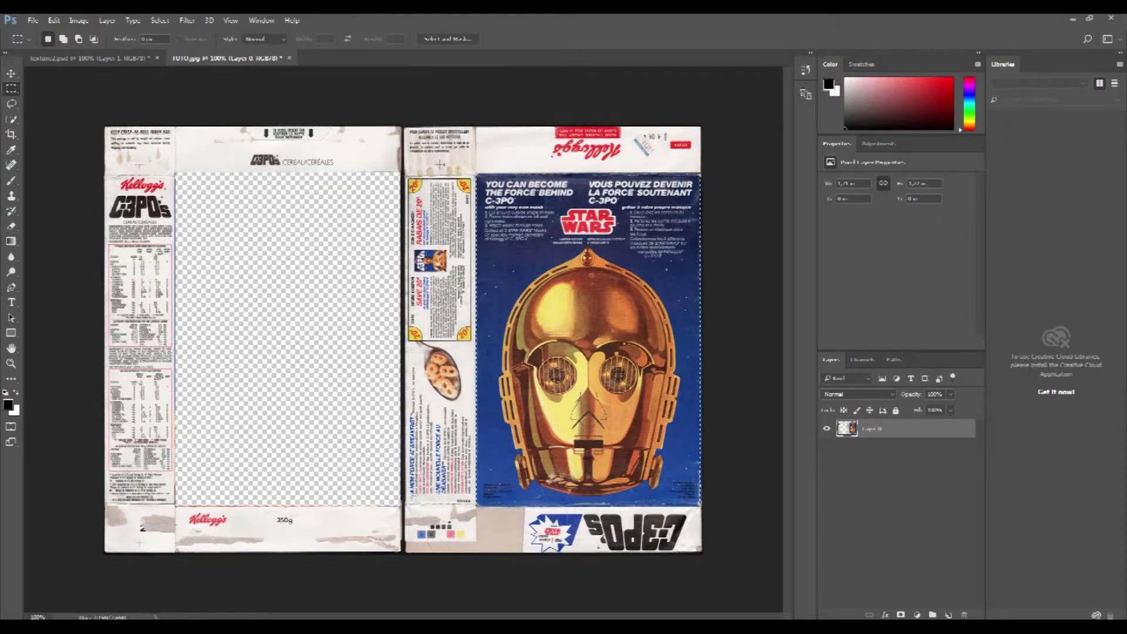
{"action": "key", "text": "Delete"}
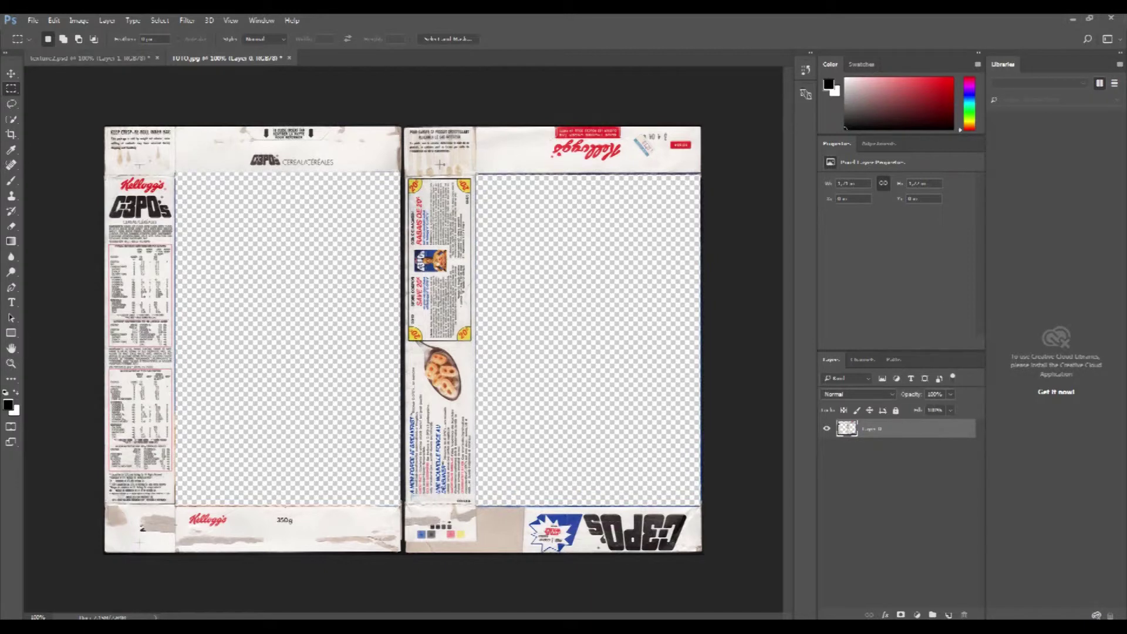
{"action": "key", "text": "ctrl+Tab"}
{"action": "key", "text": "ctrl+v"}
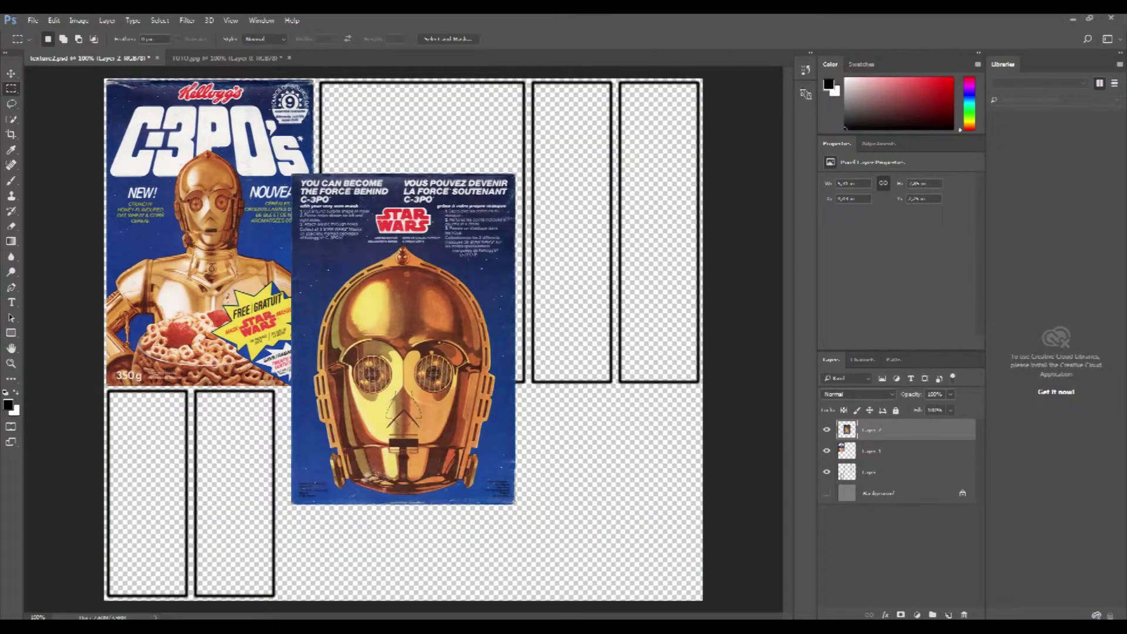
Move and shrink the helmet panel into the second template panel, then return to TUTO.jpg
{"action": "key", "text": "v"}
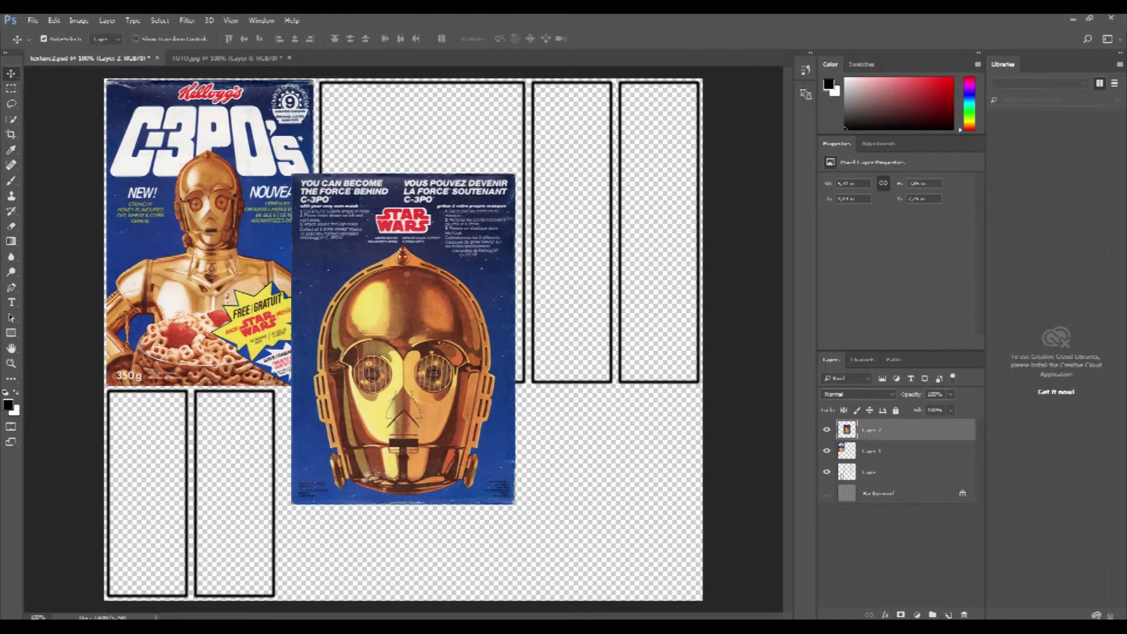
{"action": "left_click_drag", "start_coordinate": [357, 183], "coordinate": [384, 89]}
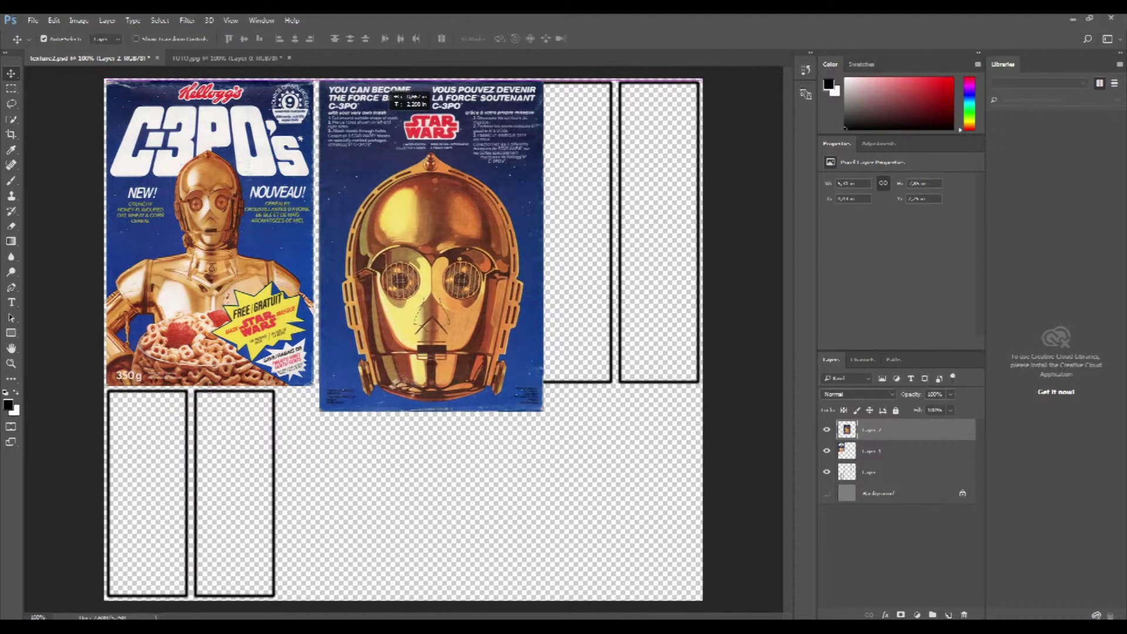
{"action": "key", "text": "ctrl+t"}
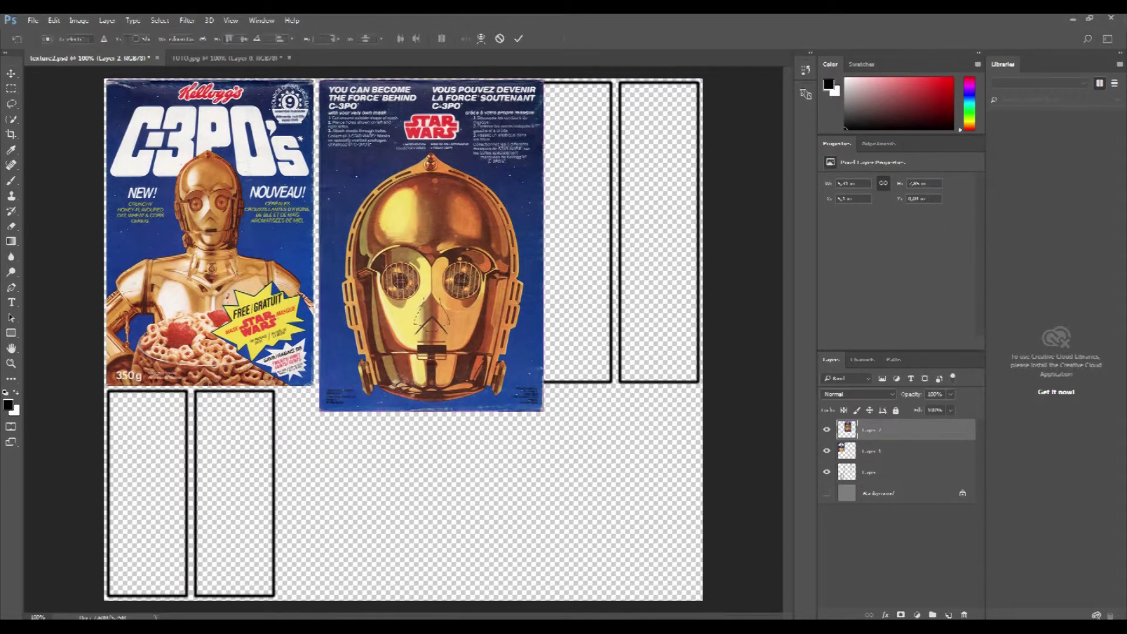
{"action": "left_click_drag", "start_coordinate": [543, 411], "coordinate": [525, 384]}
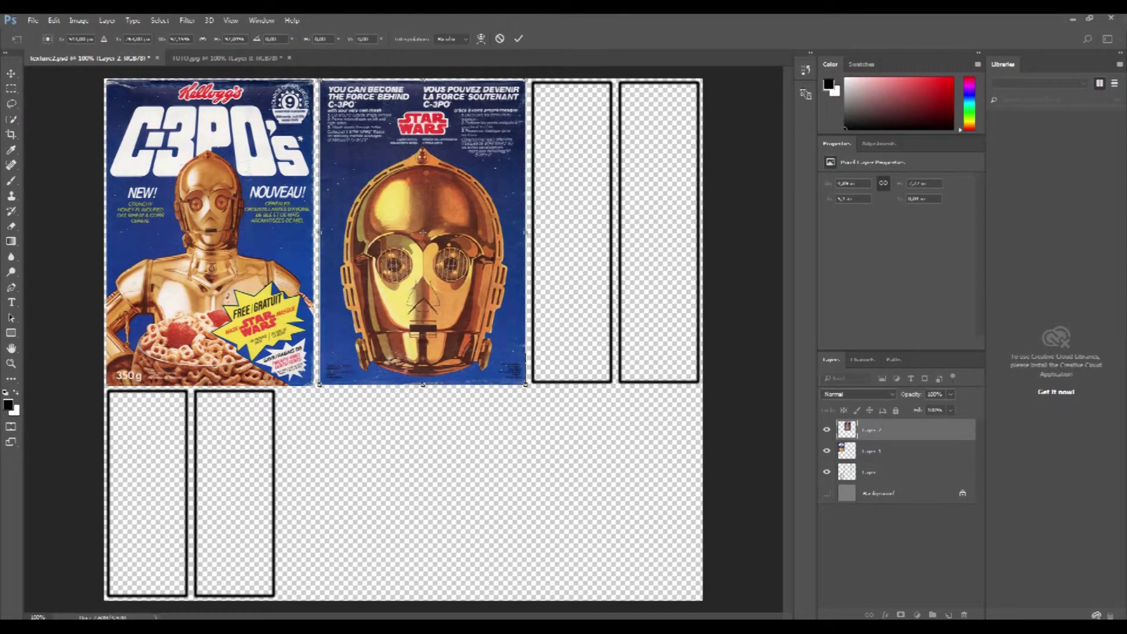
{"action": "key", "text": "Return"}
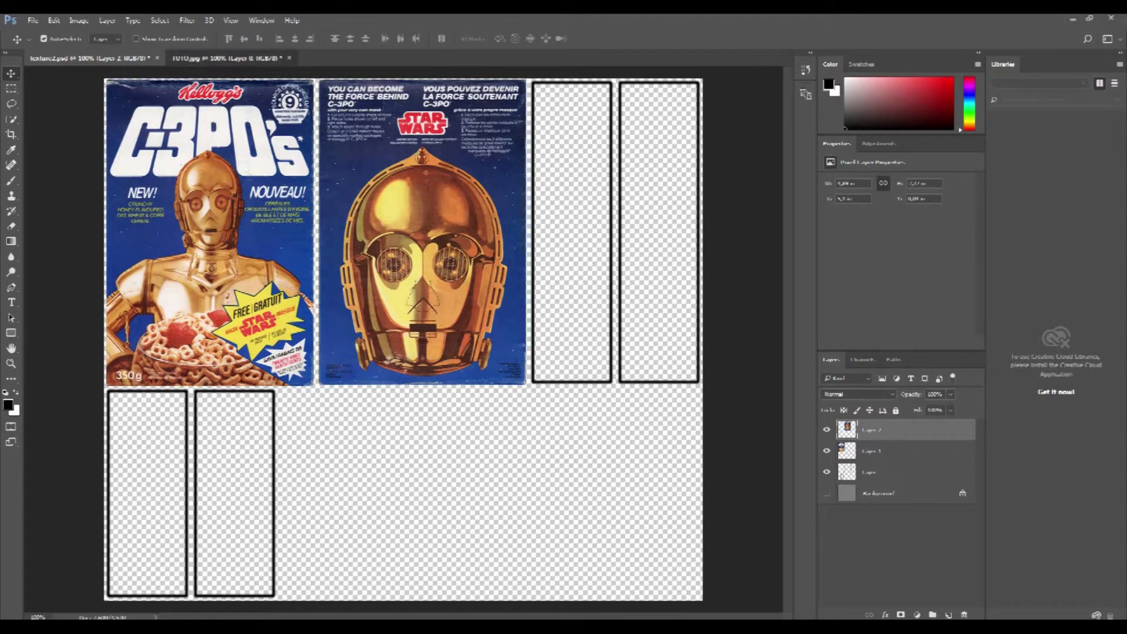
{"action": "key", "text": "ctrl+Tab"}
{"action": "key", "text": "m"}
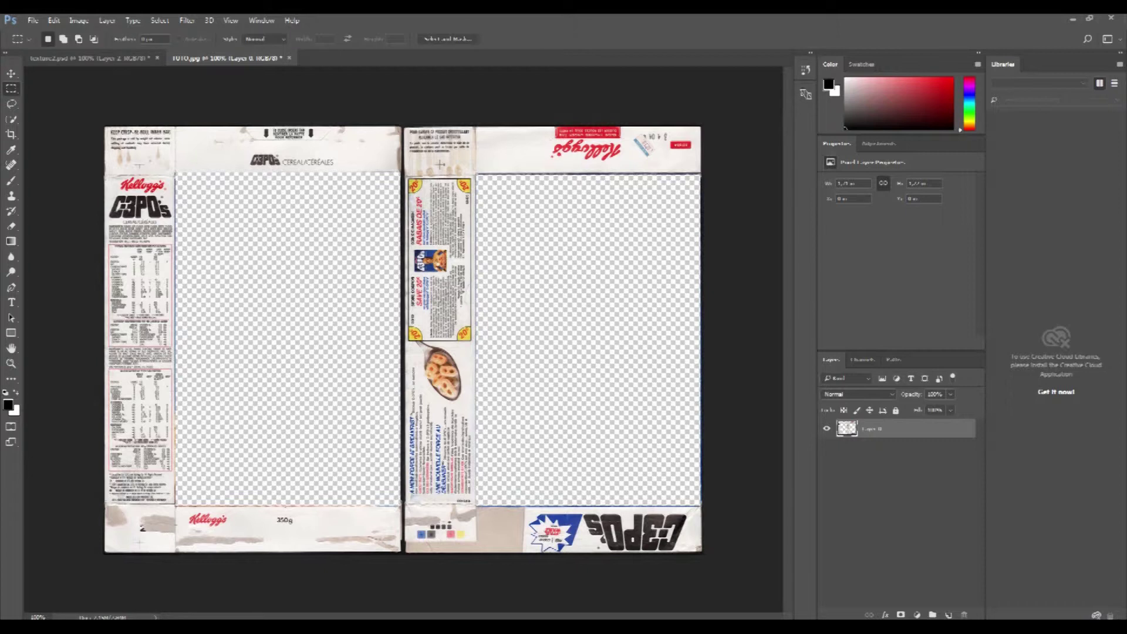
Cut the left nutrition-facts strip from the unfolded box and paste it into texture2.psd
{"action": "left_click_drag", "start_coordinate": [105, 175], "coordinate": [174, 503]}
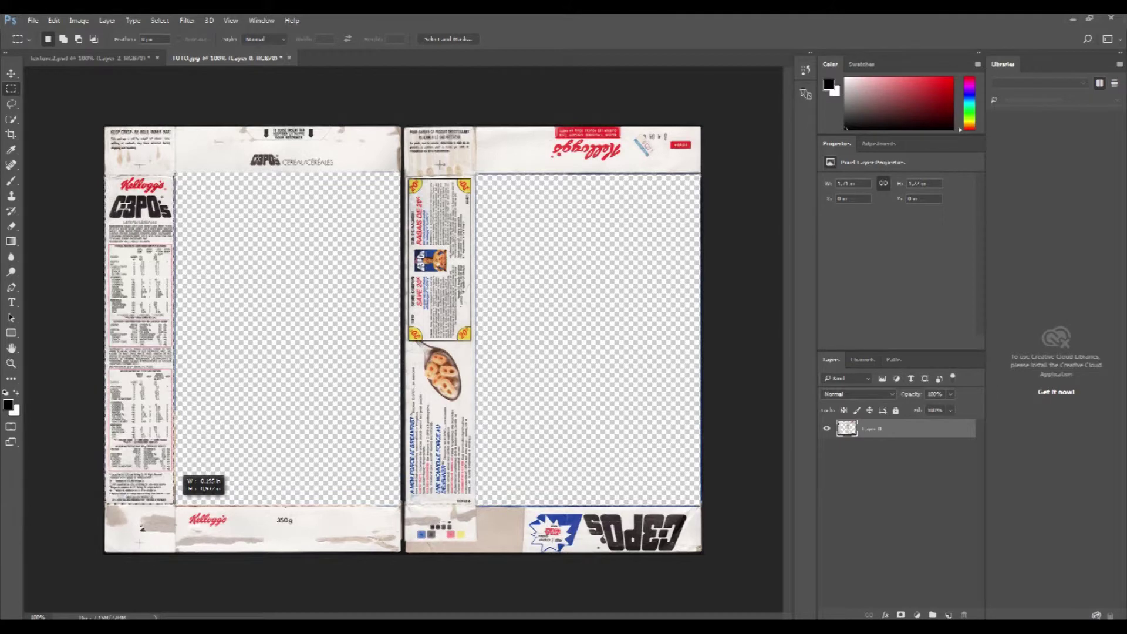
{"action": "left_click_drag", "start_coordinate": [175, 503], "coordinate": [174, 503]}
{"action": "key", "text": "ctrl+x"}
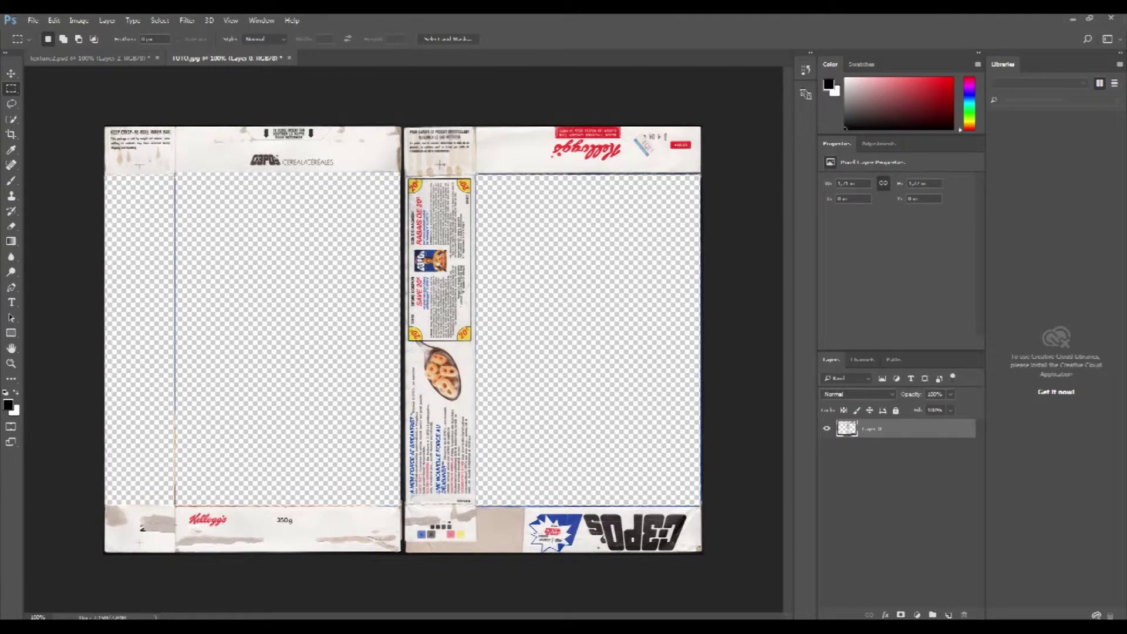
{"action": "key", "text": "ctrl+Tab"}
{"action": "key", "text": "ctrl+v"}
Move the nutrition strip into the third panel and scale it to the panel width
{"action": "key", "text": "v"}
{"action": "key", "text": "v"}
{"action": "left_click_drag", "start_coordinate": [406, 178], "coordinate": [577, 83]}
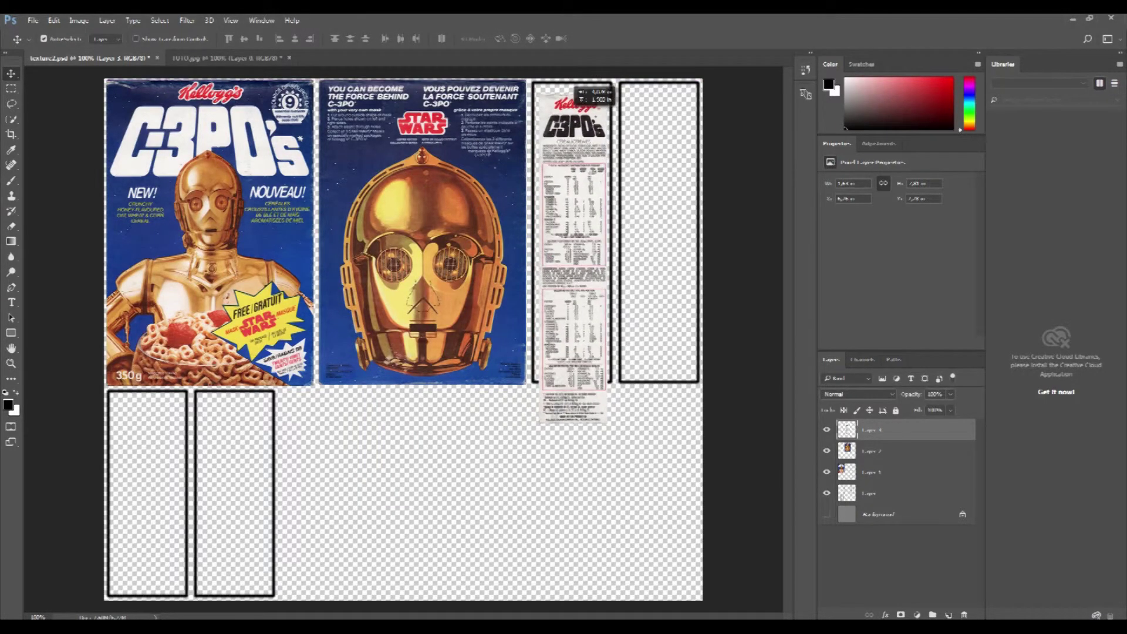
{"action": "left_click_drag", "start_coordinate": [576, 83], "coordinate": [568, 84]}
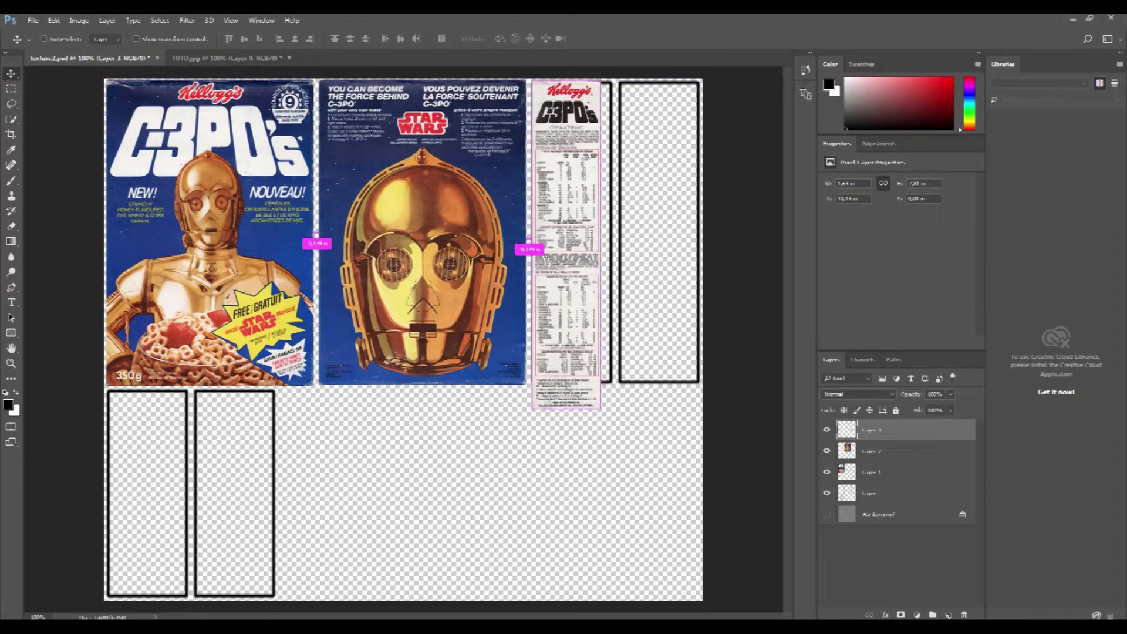
{"action": "key", "text": "ctrl+t"}
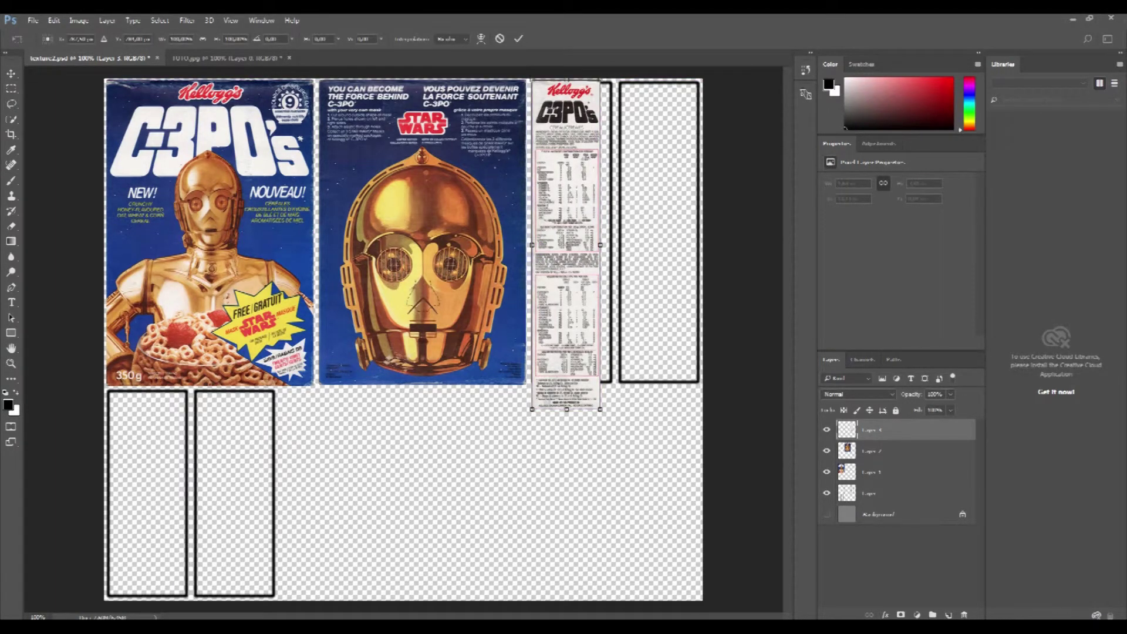
{"action": "left_click_drag", "start_coordinate": [600, 410], "coordinate": [613, 468]}
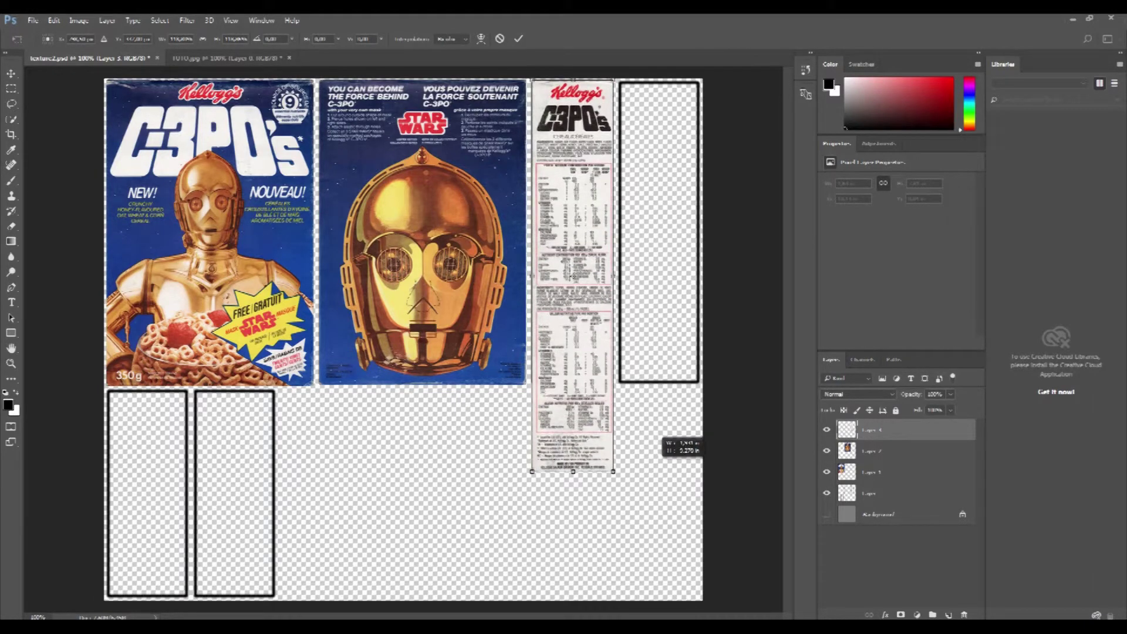
{"action": "key", "text": "Return"}
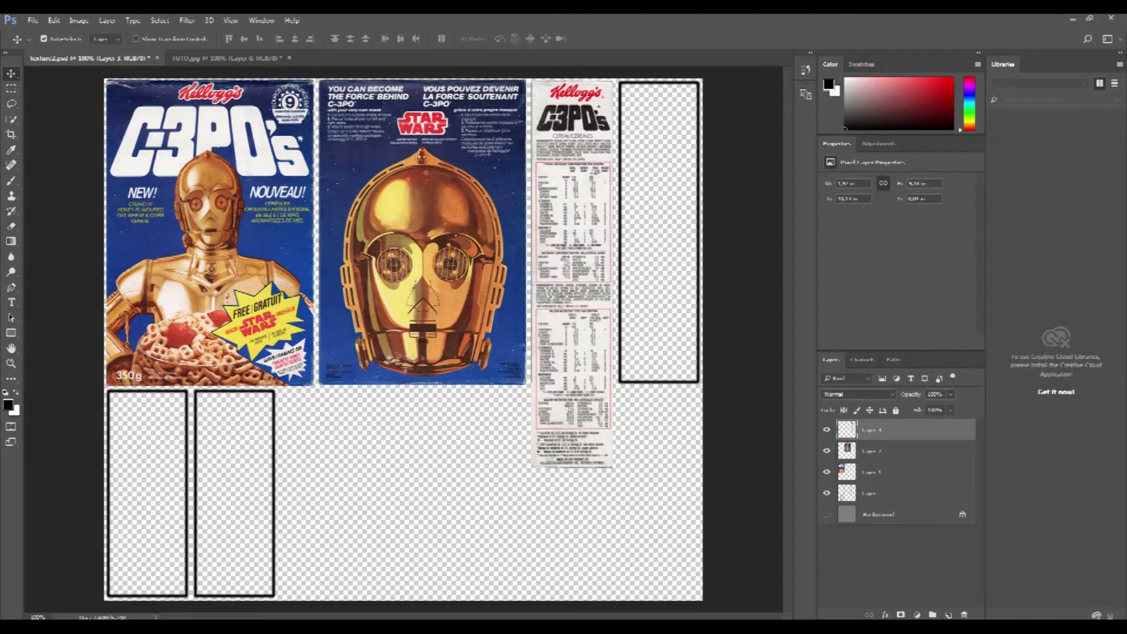
Delete the nutrition strip's overhang below the third panel
{"action": "left_click", "coordinate": [11, 89]}
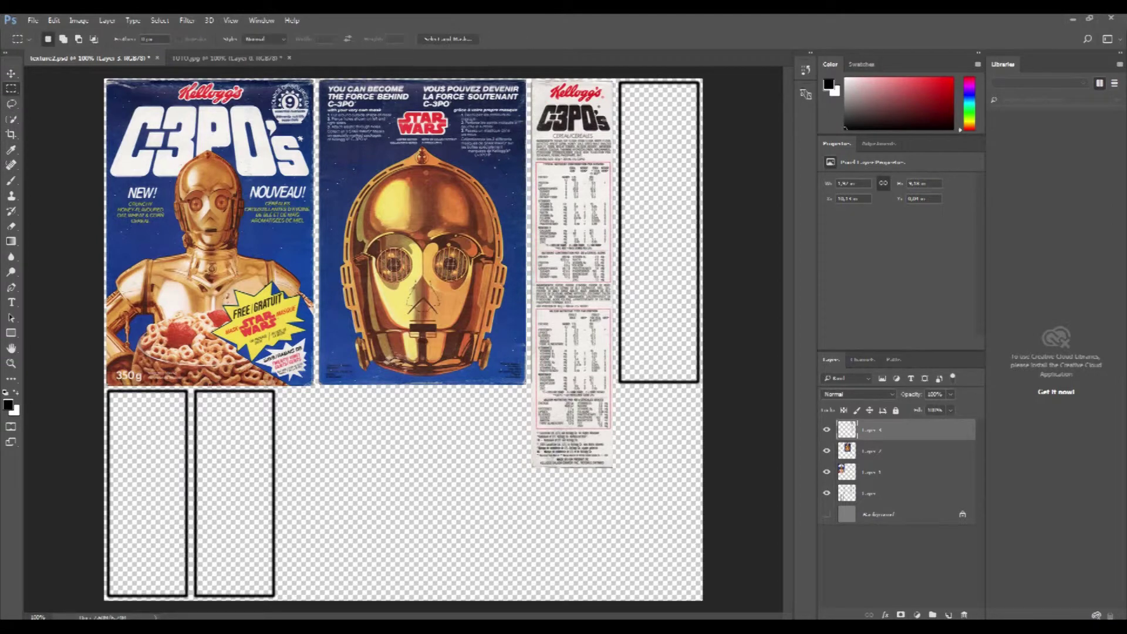
{"action": "left_click_drag", "start_coordinate": [516, 503], "coordinate": [693, 382]}
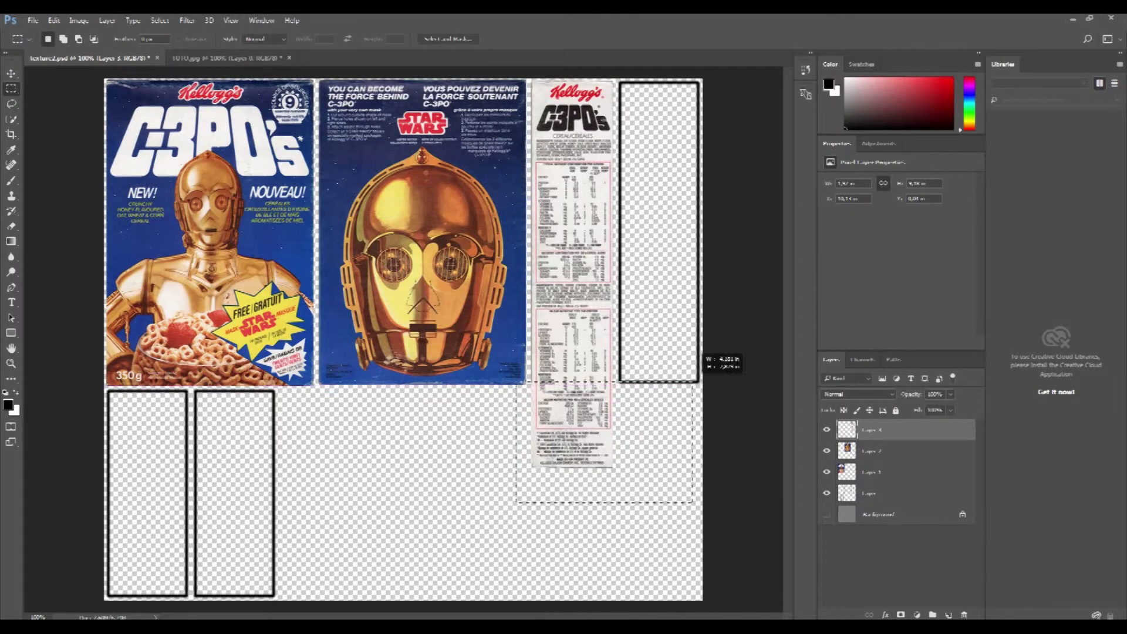
{"action": "key", "text": "Delete"}
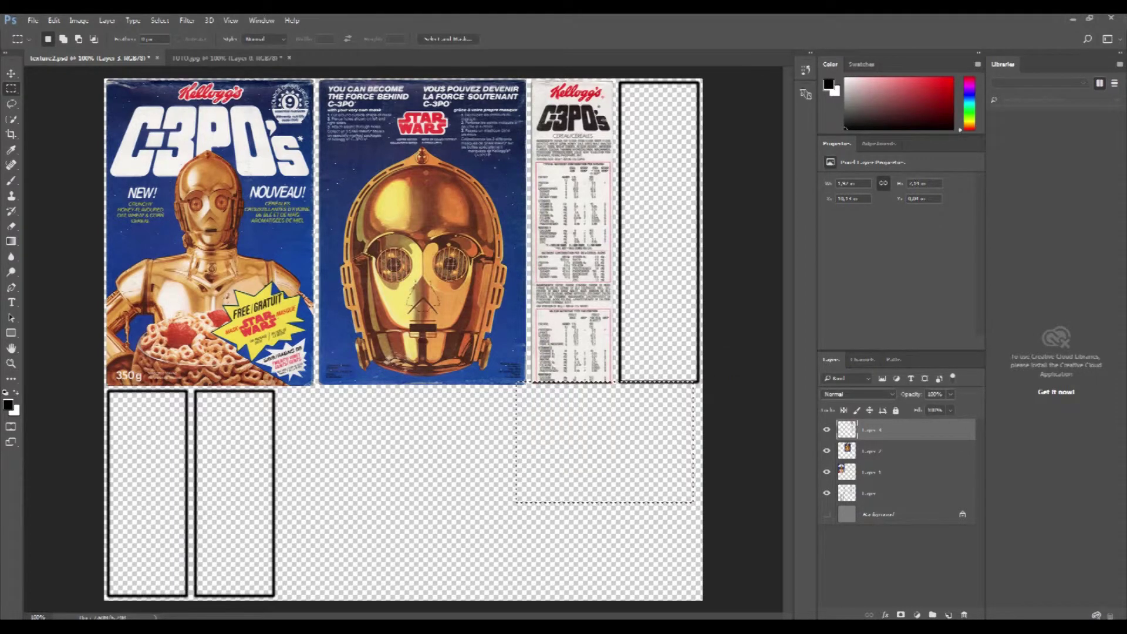
{"action": "key", "text": "ctrl+d"}
Toggle the three pasted layers' visibility to check them, then return to TUTO.jpg
{"action": "left_click", "coordinate": [826, 430]}
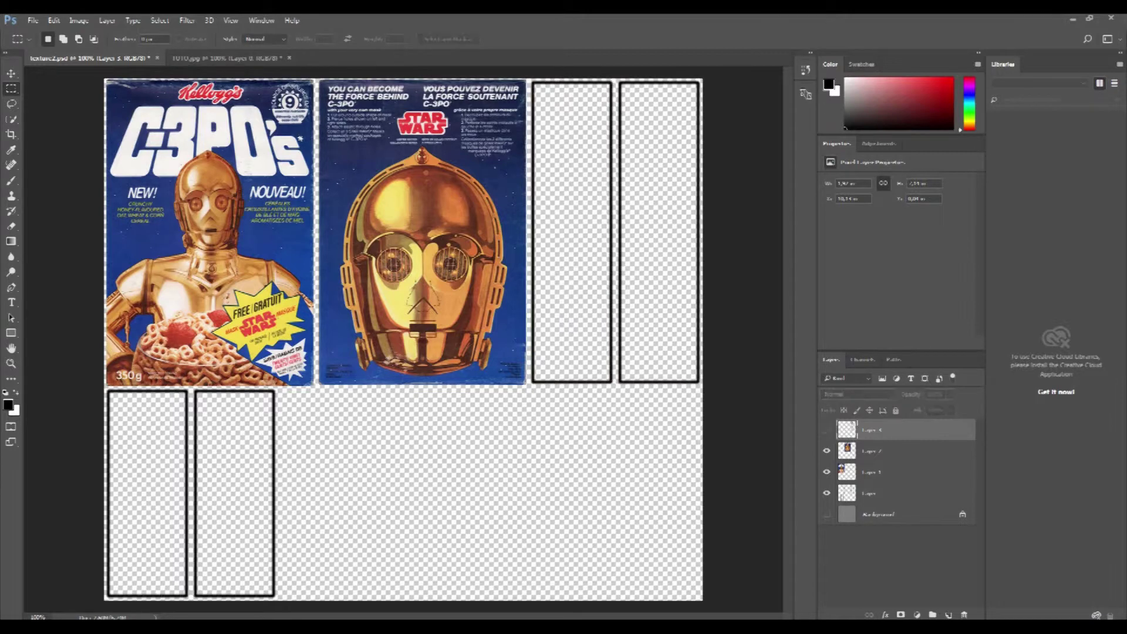
{"action": "left_click", "coordinate": [826, 451]}
{"action": "left_click", "coordinate": [826, 472]}
{"action": "left_click", "coordinate": [827, 472]}
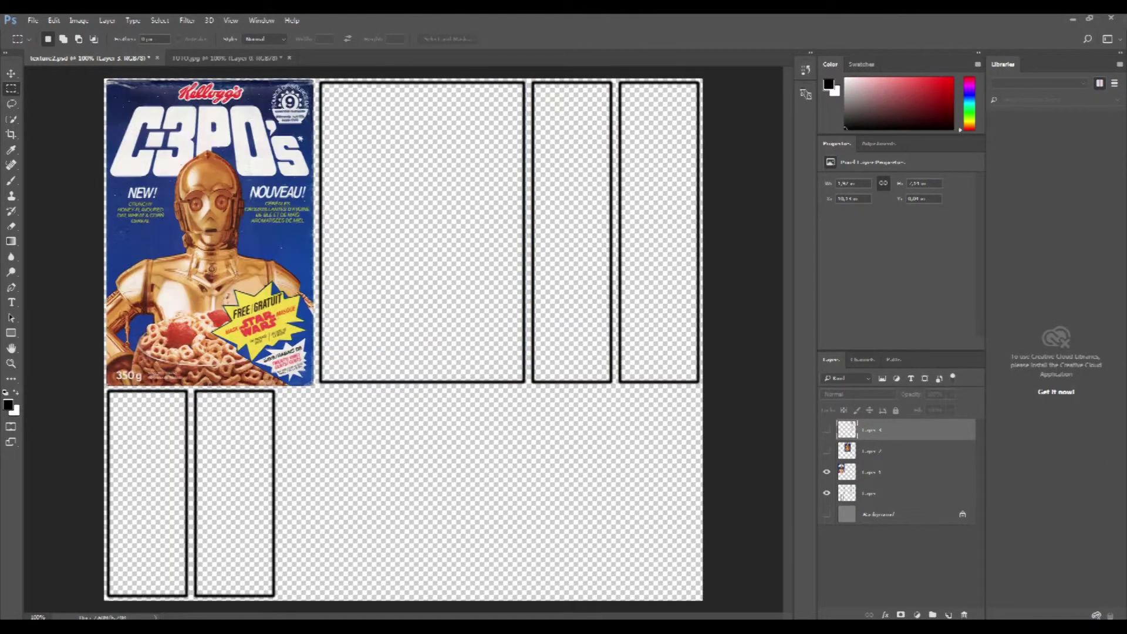
{"action": "left_click", "coordinate": [827, 451]}
{"action": "left_click", "coordinate": [827, 429]}
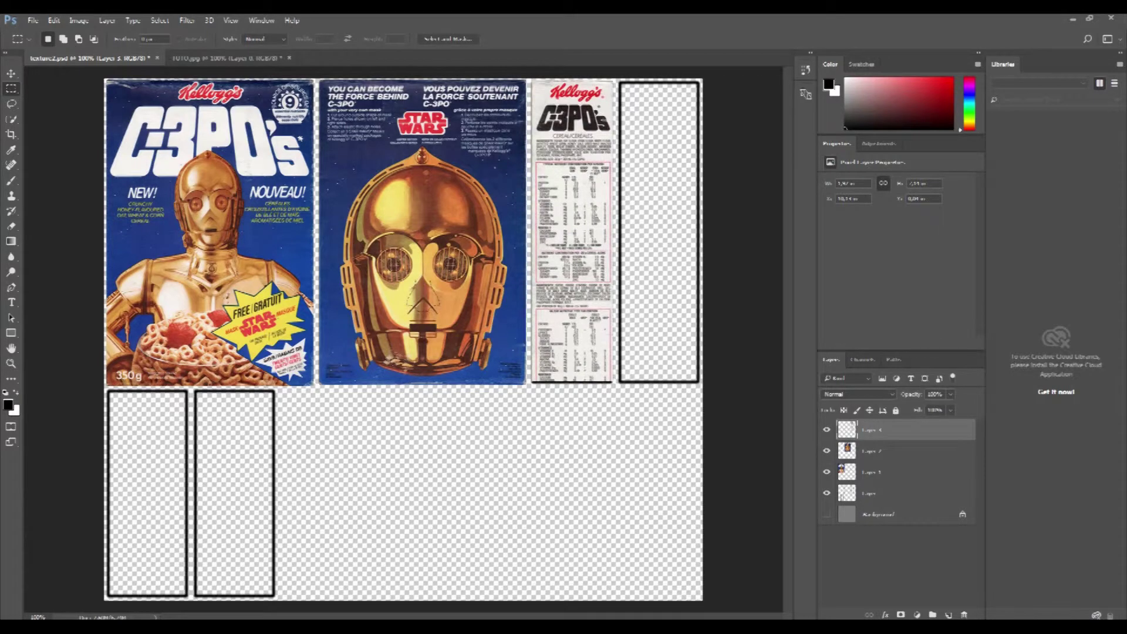
{"action": "left_click", "coordinate": [226, 57]}
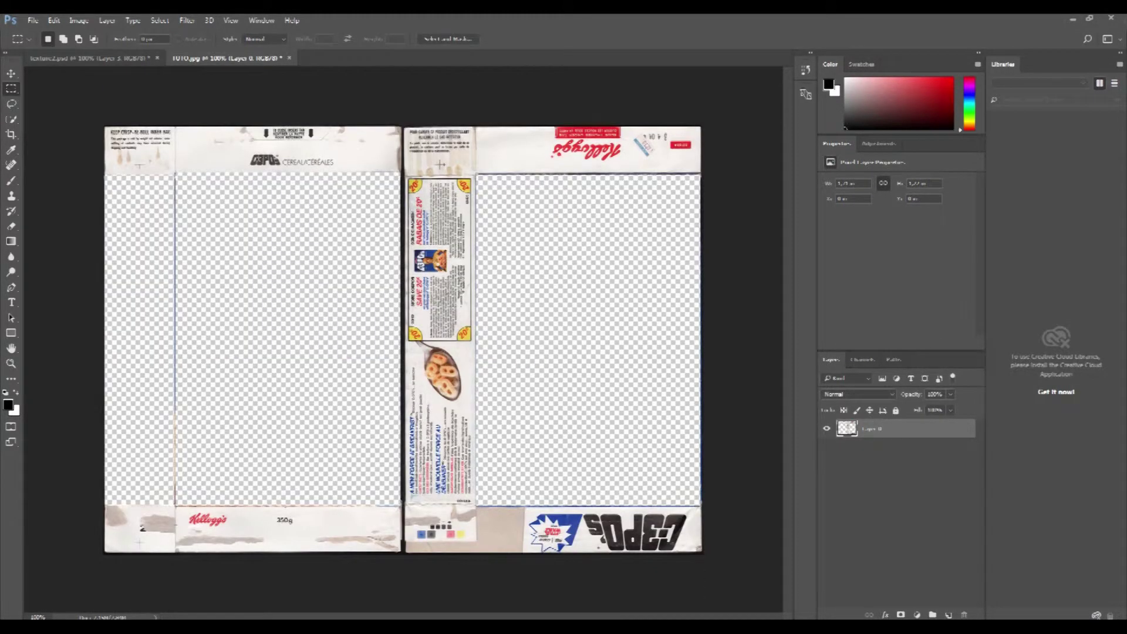
Cut the narrow coupon side strip from the scan and paste it into texture2.psd
{"action": "left_click_drag", "start_coordinate": [407, 174], "coordinate": [474, 505]}
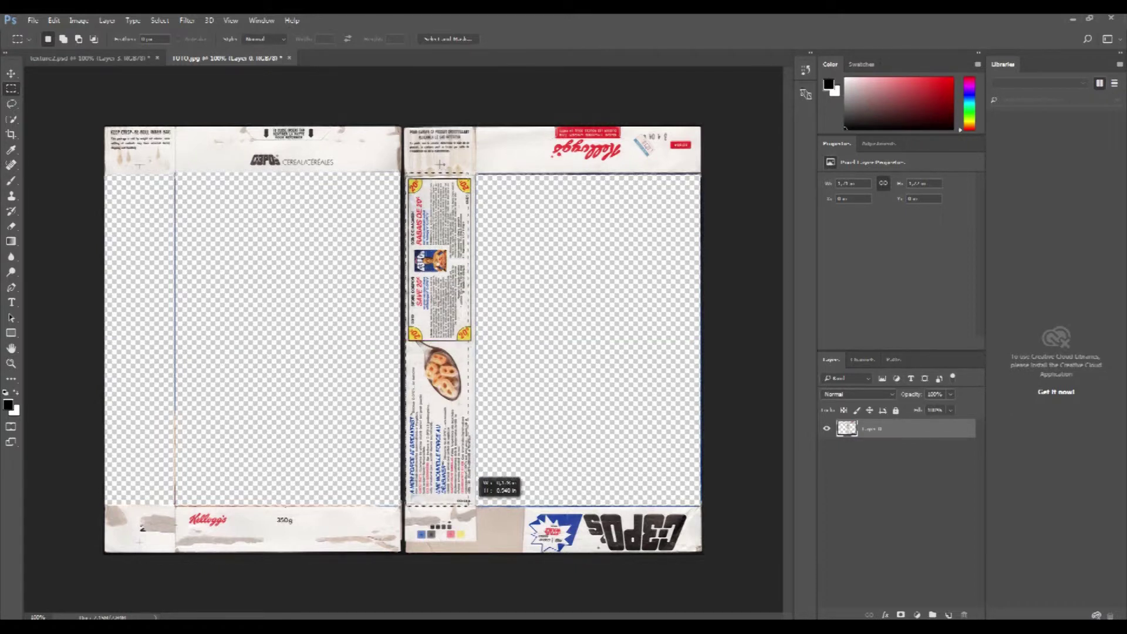
{"action": "left_click_drag", "start_coordinate": [474, 505], "coordinate": [474, 504]}
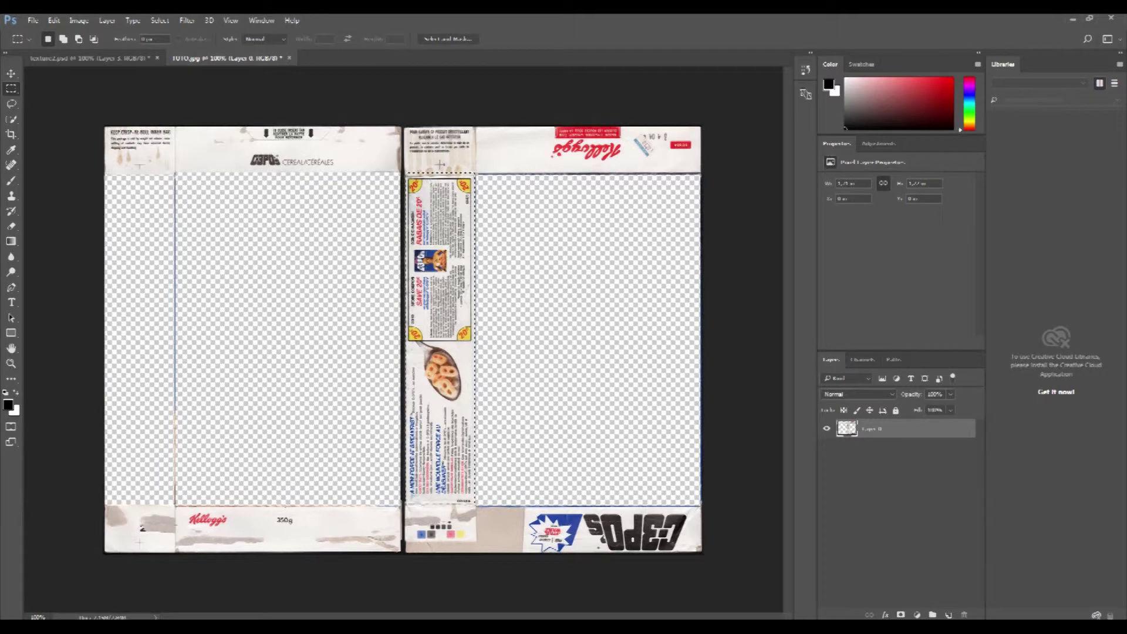
{"action": "key", "text": "Delete"}
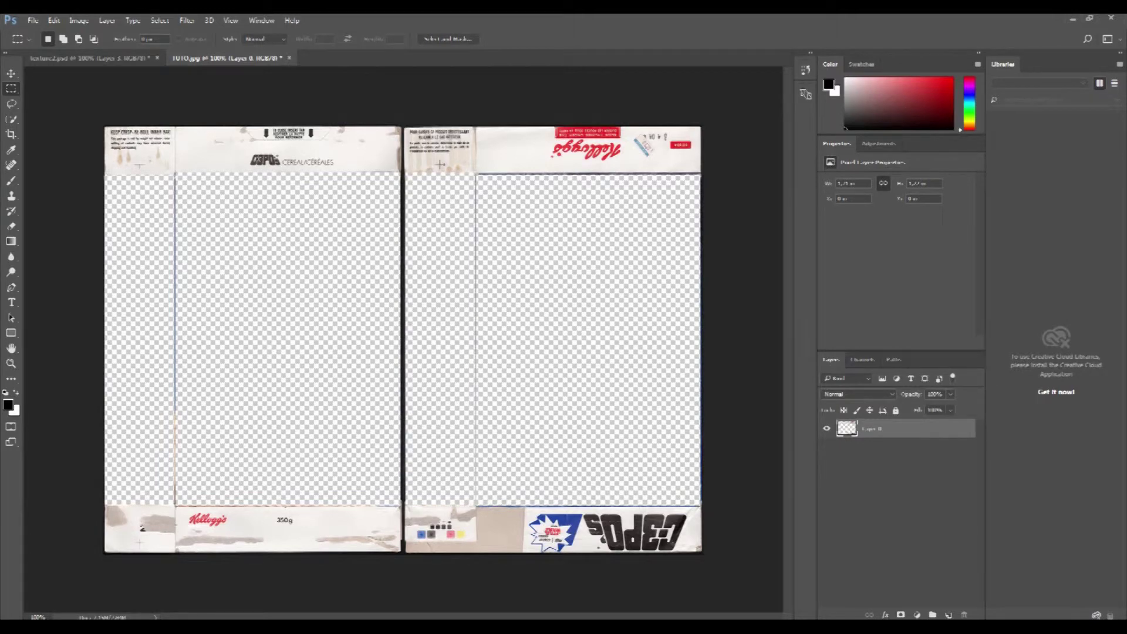
{"action": "key", "text": "ctrl+Tab"}
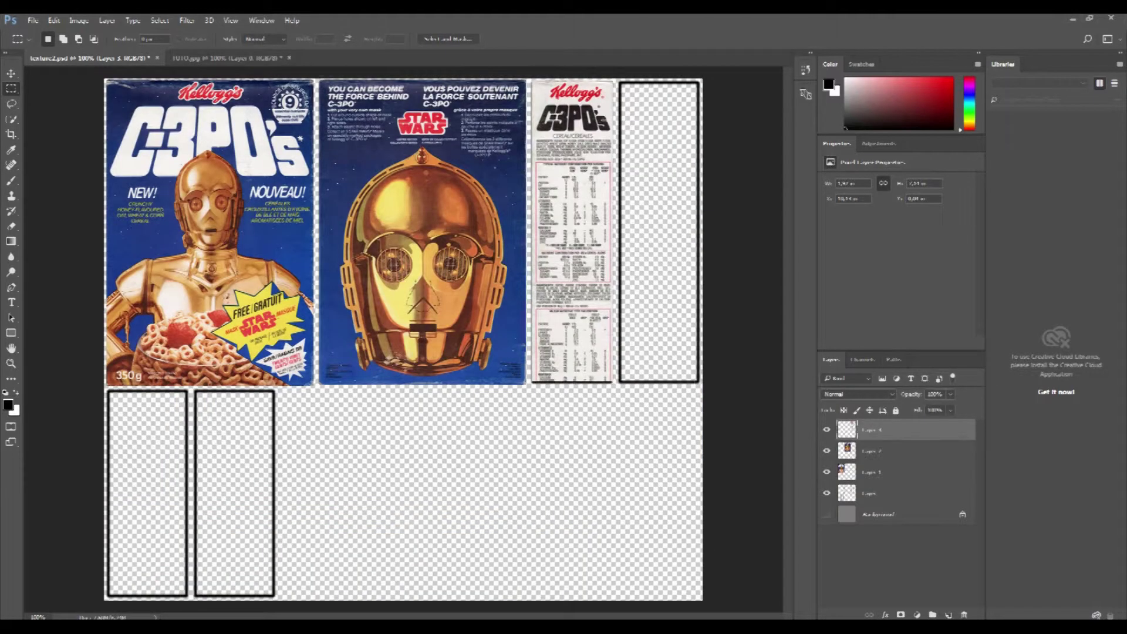
{"action": "key", "text": "ctrl+v"}
Move the coupon strip into the right empty column and enlarge it to fill the column
{"action": "key", "text": "v"}
{"action": "left_click_drag", "start_coordinate": [417, 177], "coordinate": [666, 88]}
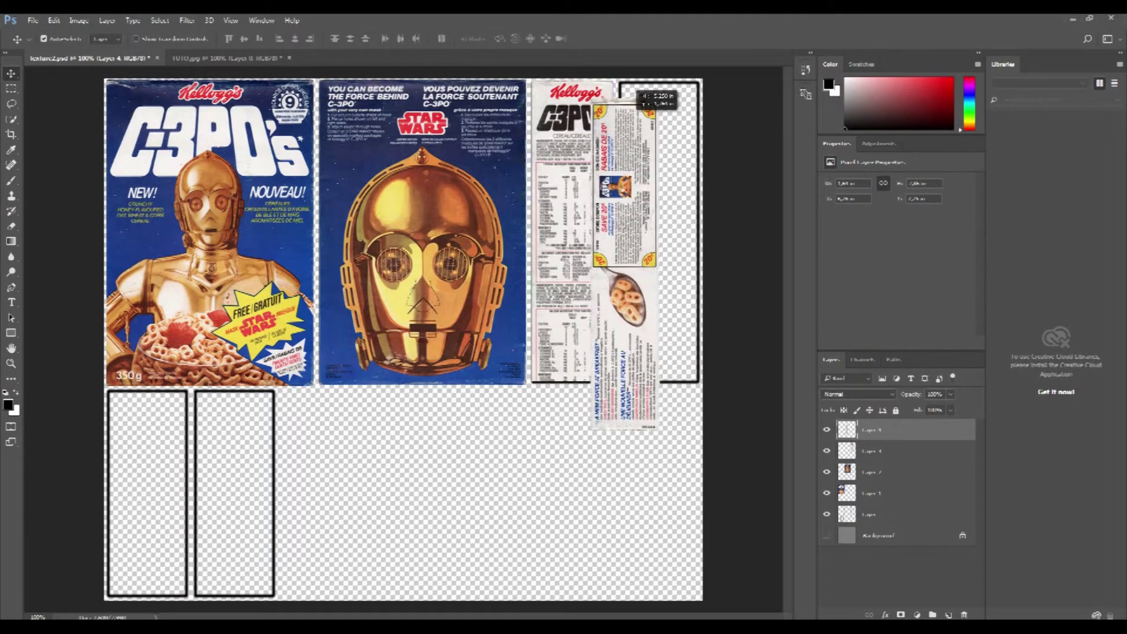
{"action": "left_click_drag", "start_coordinate": [668, 83], "coordinate": [670, 84]}
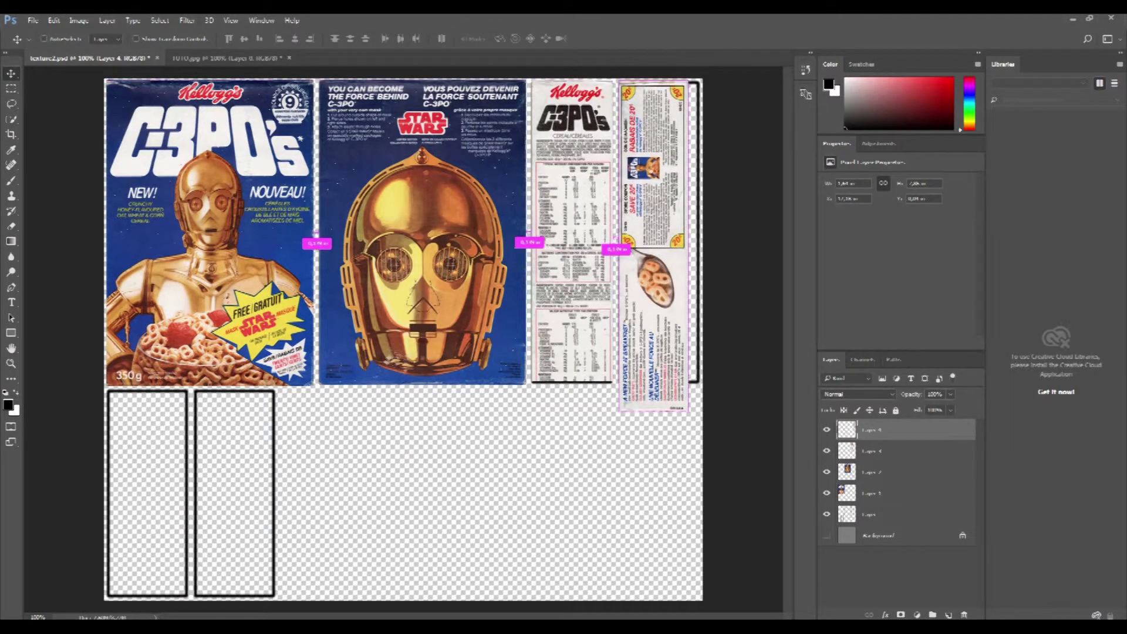
{"action": "key", "text": "ctrl+t"}
{"action": "left_click_drag", "start_coordinate": [688, 411], "coordinate": [734, 432]}
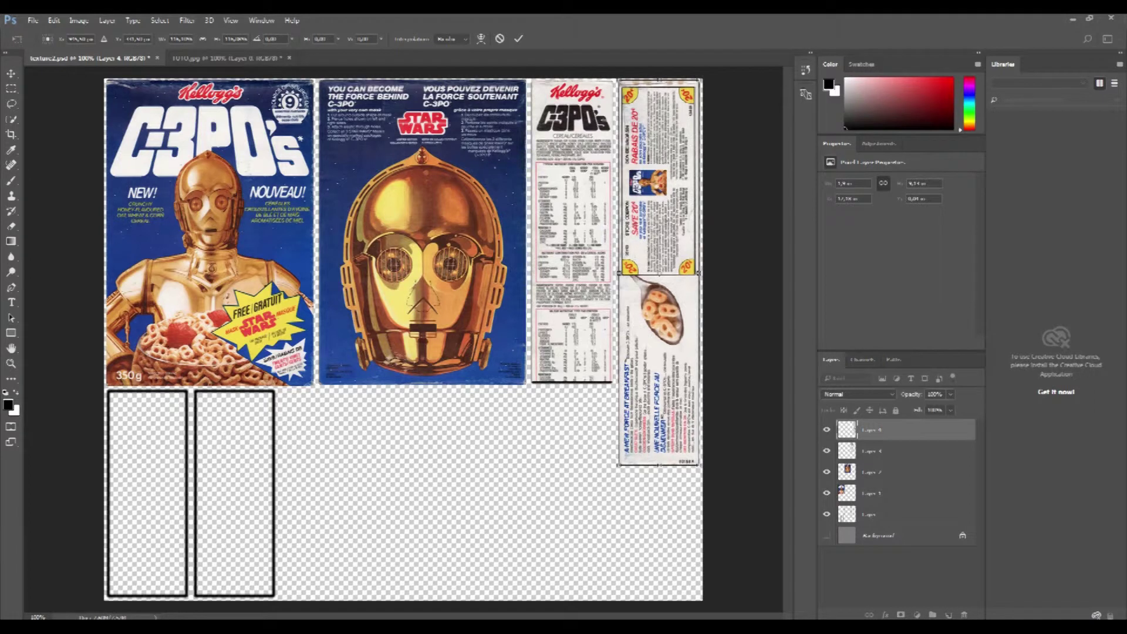
{"action": "key", "text": "Return"}
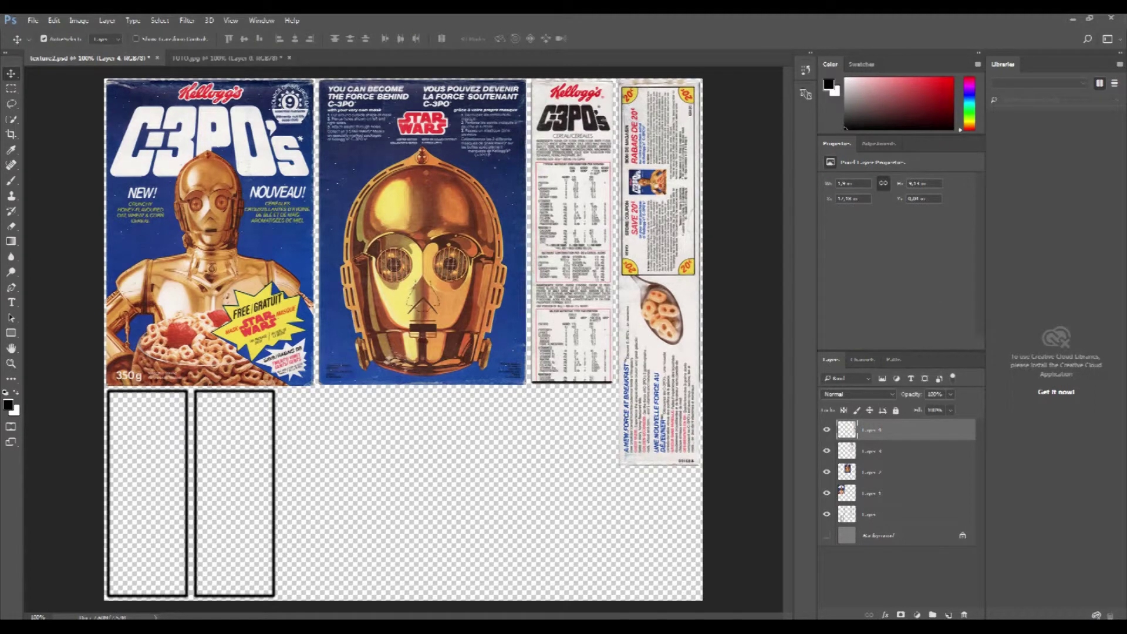
Erase the coupon strip's overhang below the nutrition panel, then return to TUTO.jpg
{"action": "key", "text": "m"}
{"action": "left_click_drag", "start_coordinate": [586, 492], "coordinate": [737, 375]}
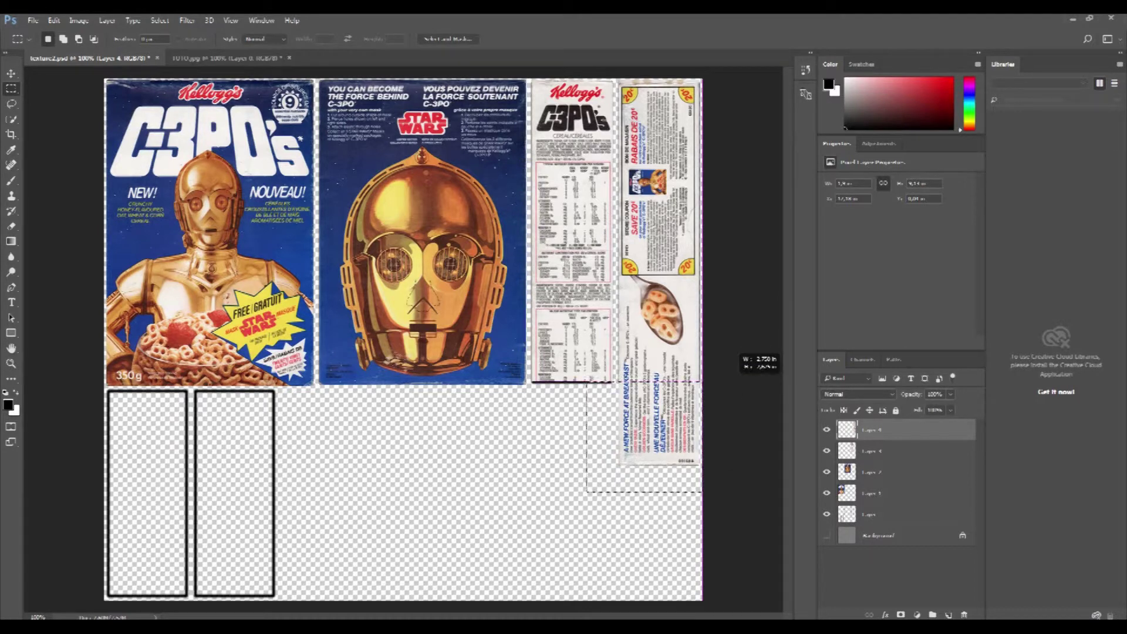
{"action": "key", "text": "Delete"}
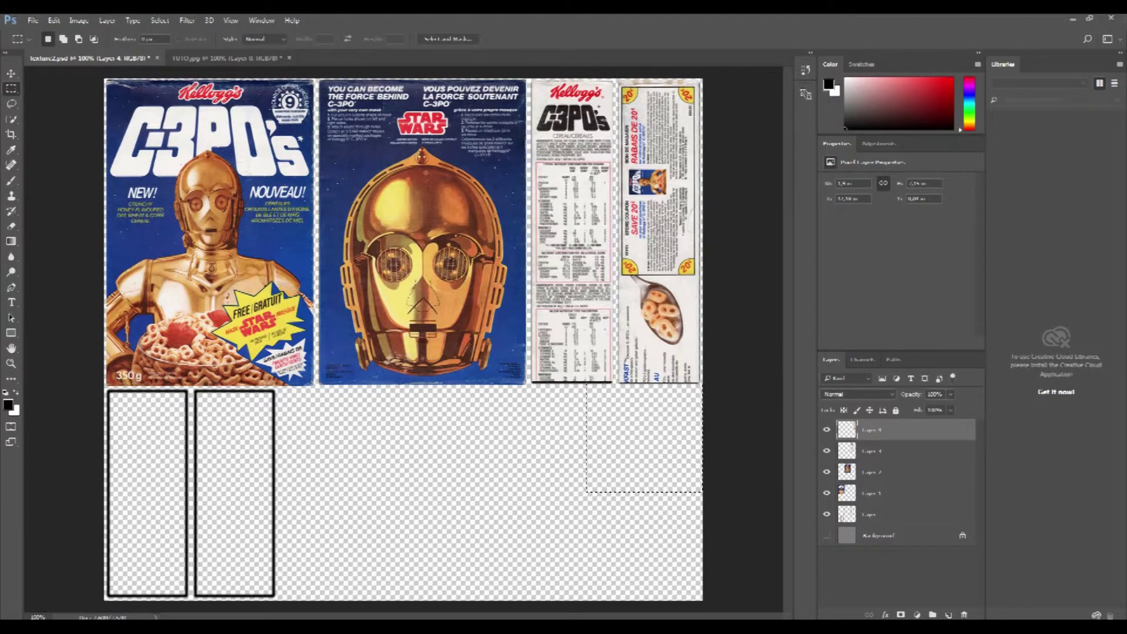
{"action": "key", "text": "ctrl+d"}
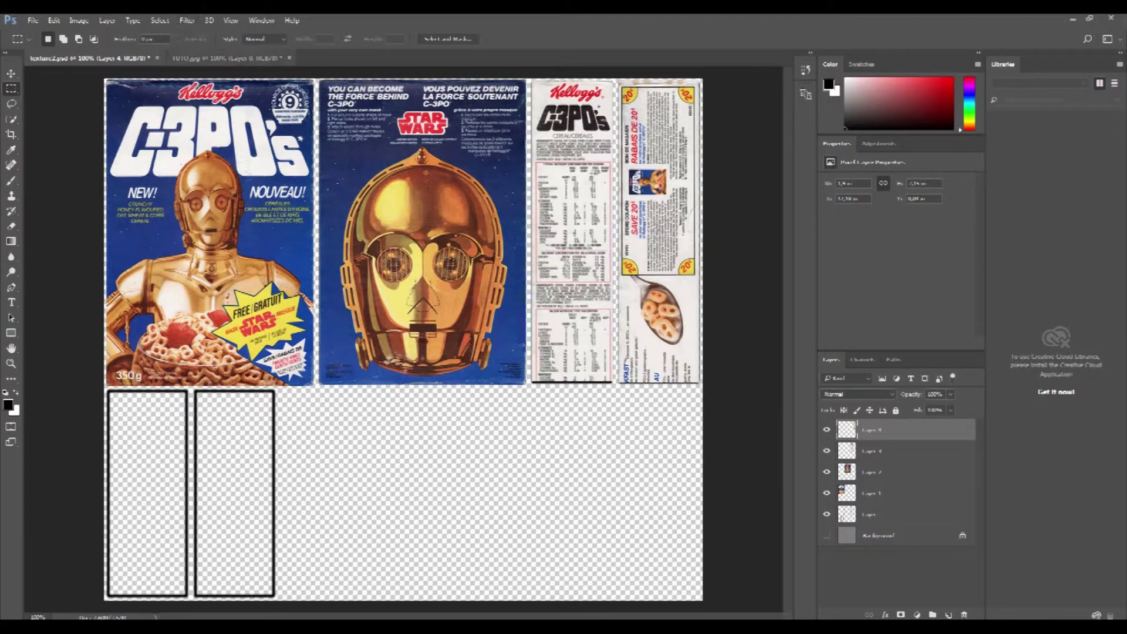
{"action": "left_click", "coordinate": [226, 58]}
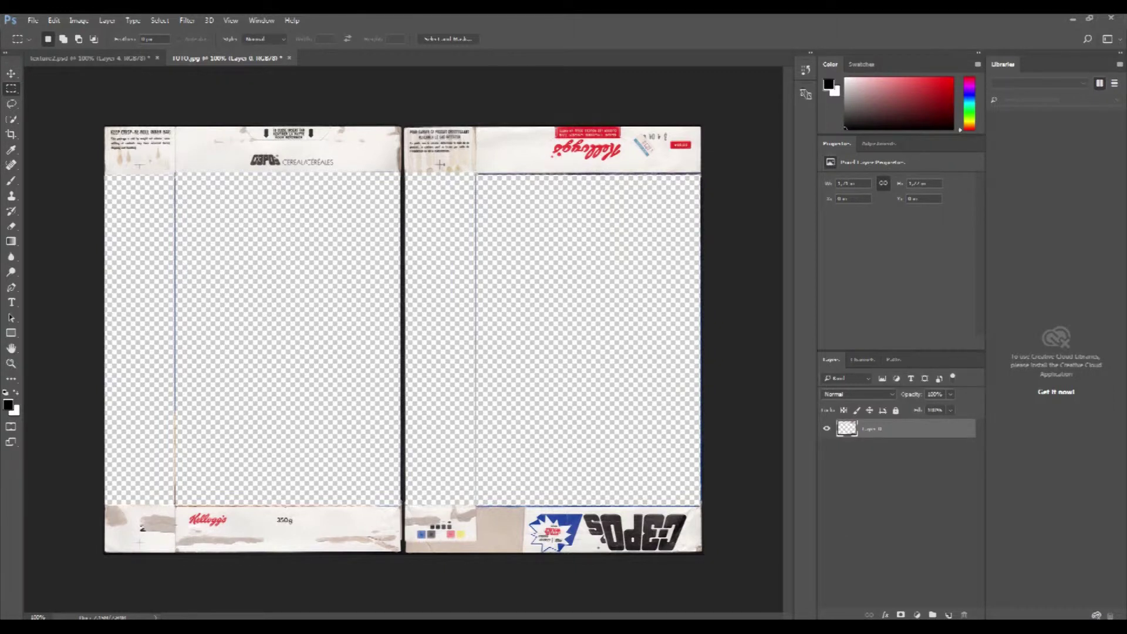
Cut the Kellogg's 350g bottom flap from the scan and paste it into texture2.psd
{"action": "left_click_drag", "start_coordinate": [176, 506], "coordinate": [391, 546]}
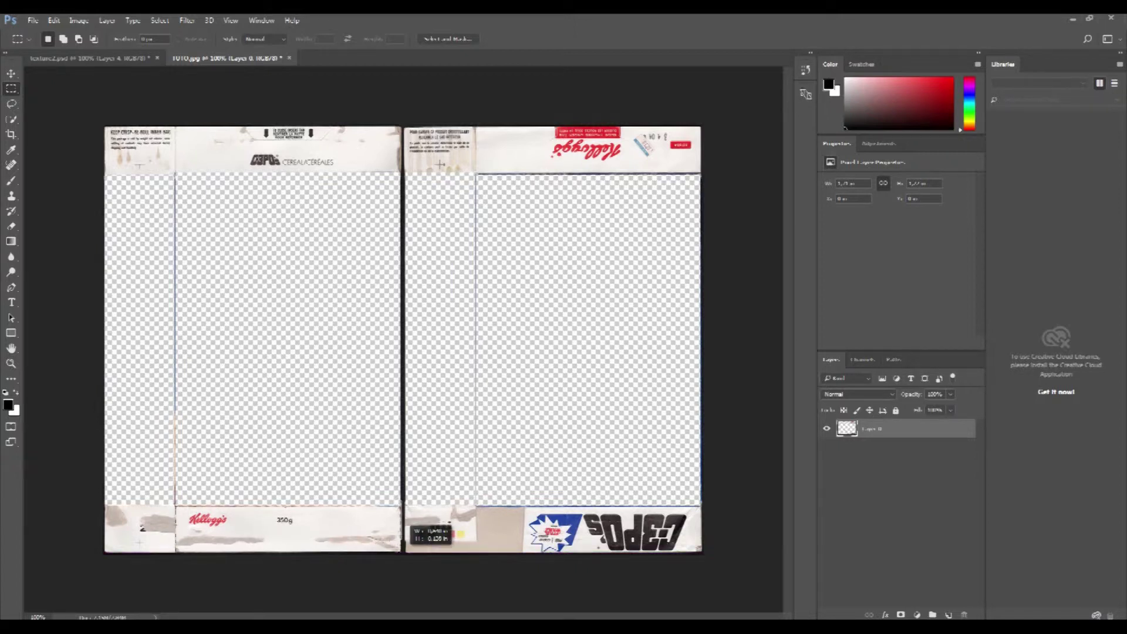
{"action": "left_click_drag", "start_coordinate": [391, 546], "coordinate": [401, 552]}
{"action": "key", "text": "ctrl+x"}
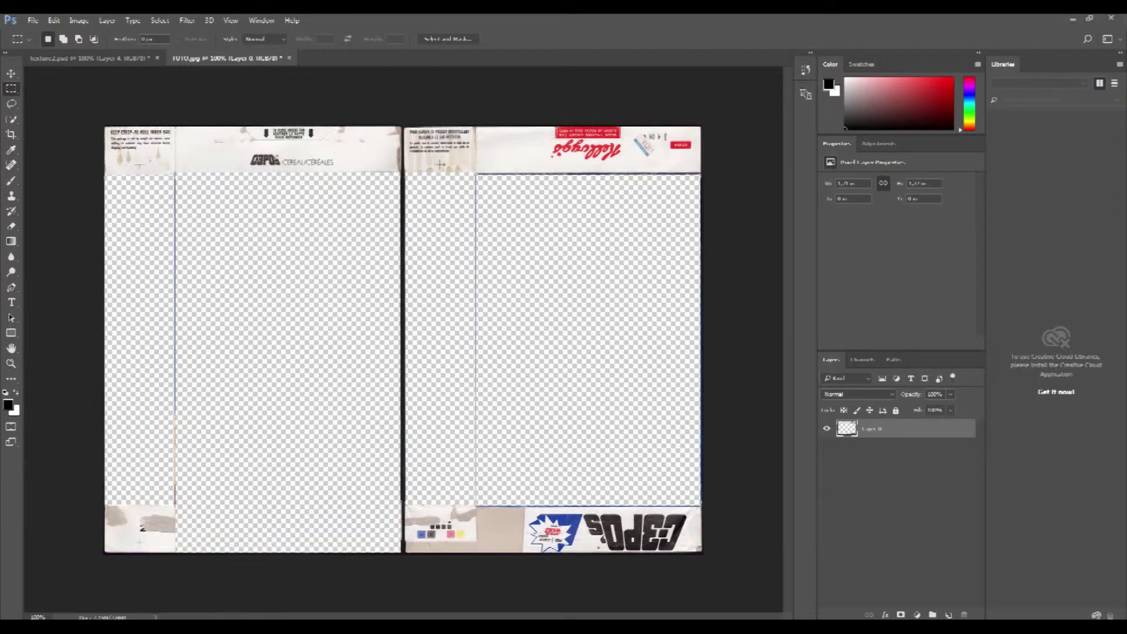
{"action": "left_click", "coordinate": [88, 58]}
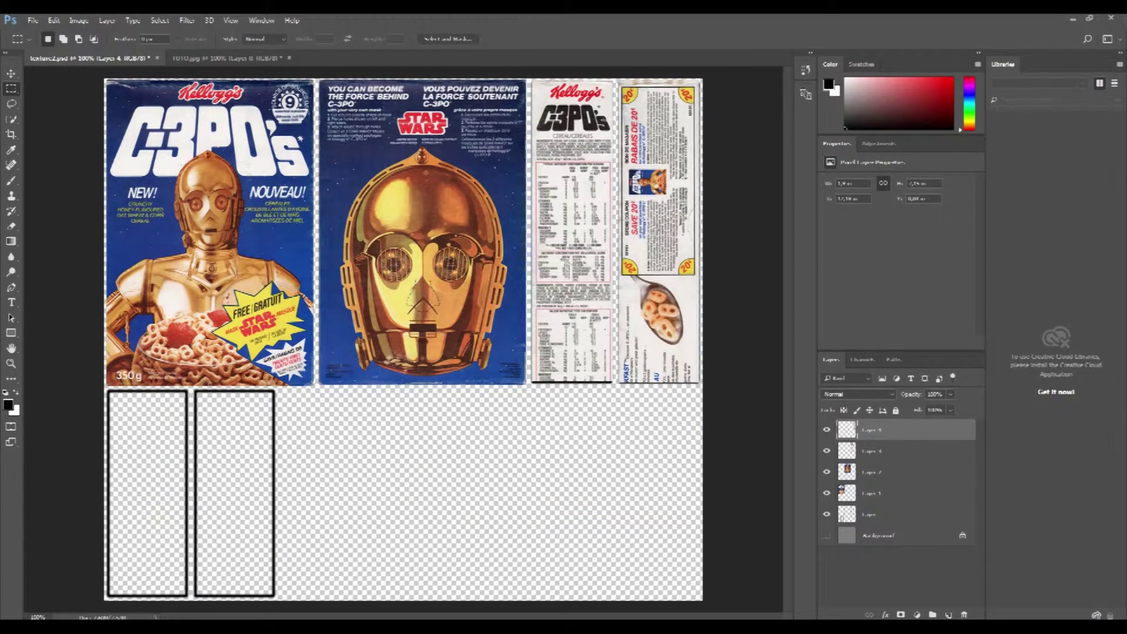
{"action": "key", "text": "ctrl+v"}
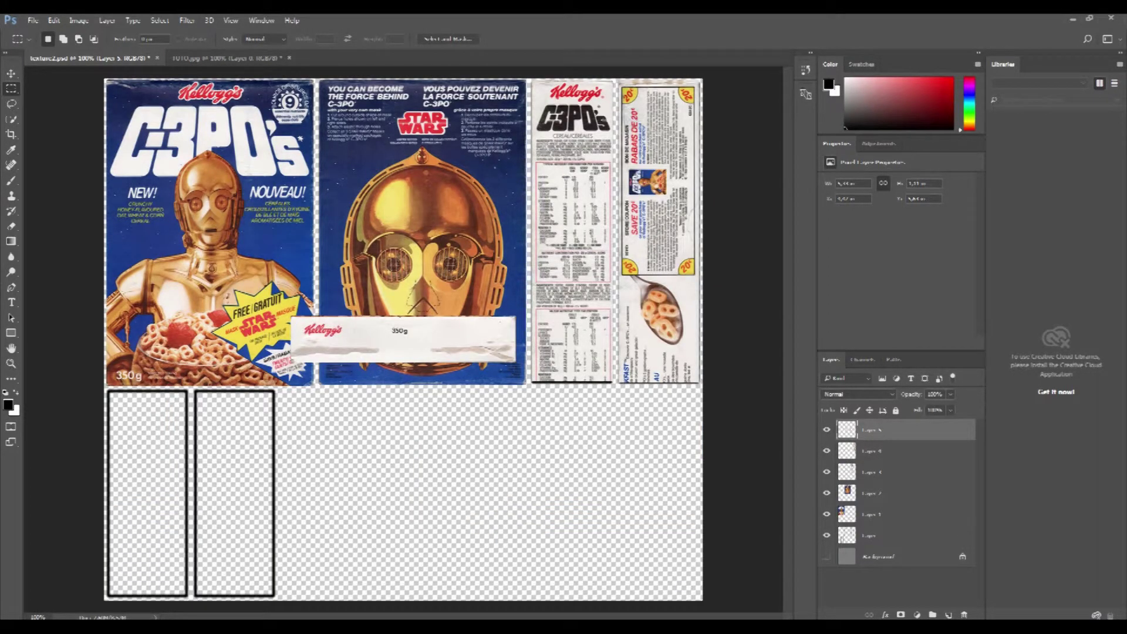
Rotate the flap upright, then move and scale it to fill the left empty box
{"action": "key", "text": "ctrl+t"}
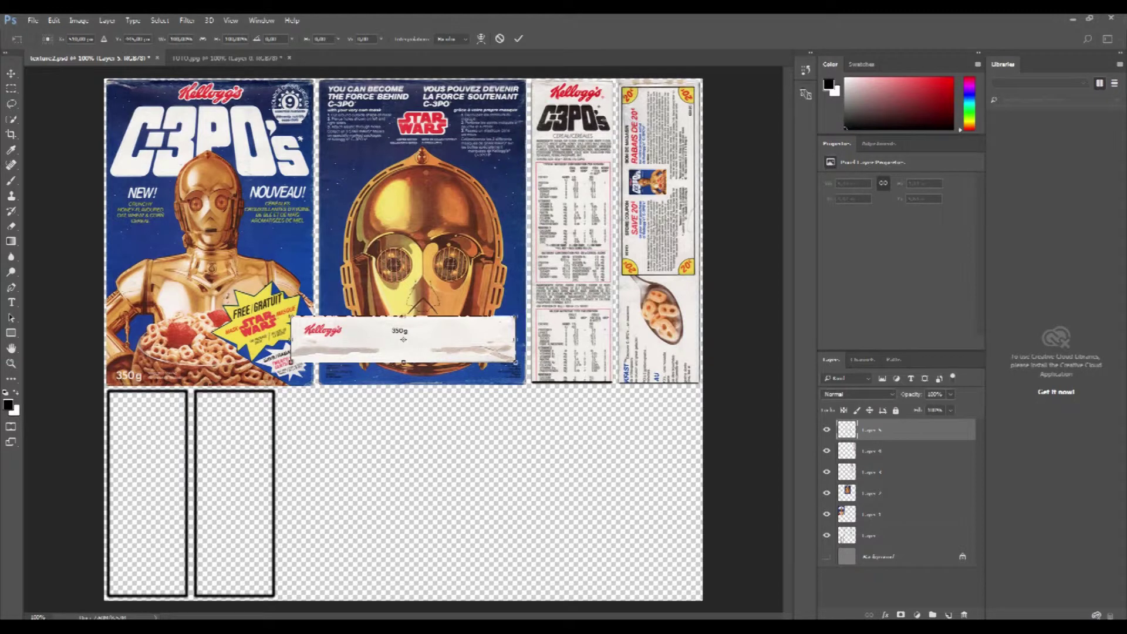
{"action": "mouse_move", "coordinate": [522, 287]}
{"action": "left_mouse_down"}
{"action": "mouse_move", "coordinate": [419, 246]}
{"action": "mouse_move", "coordinate": [405, 229]}
{"action": "left_mouse_up"}
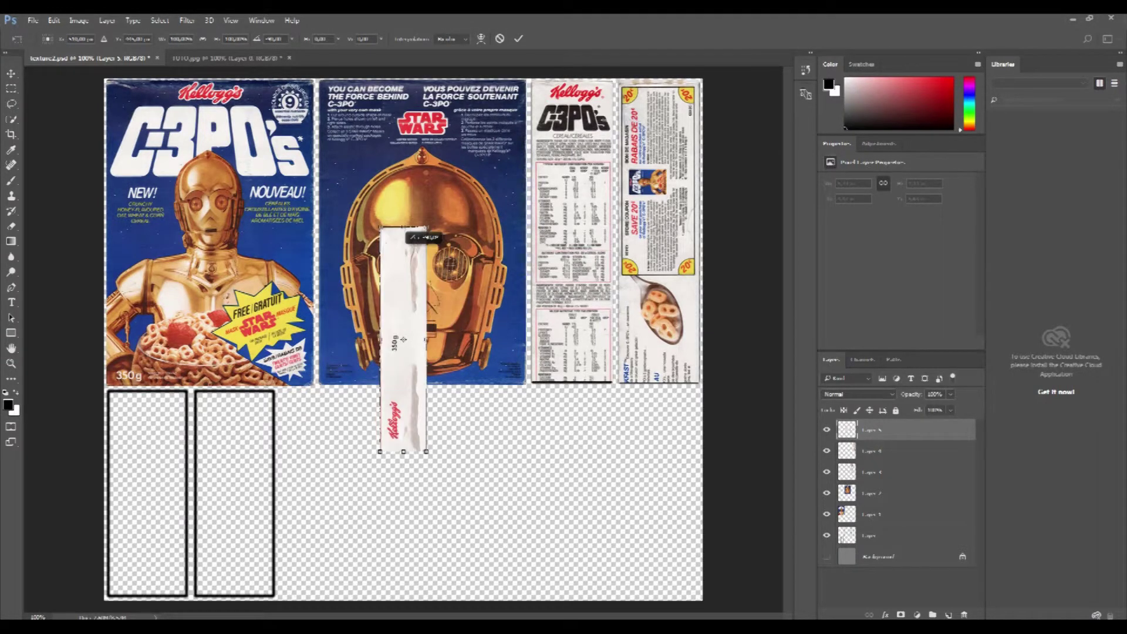
{"action": "left_click_drag", "start_coordinate": [403, 339], "coordinate": [131, 485]}
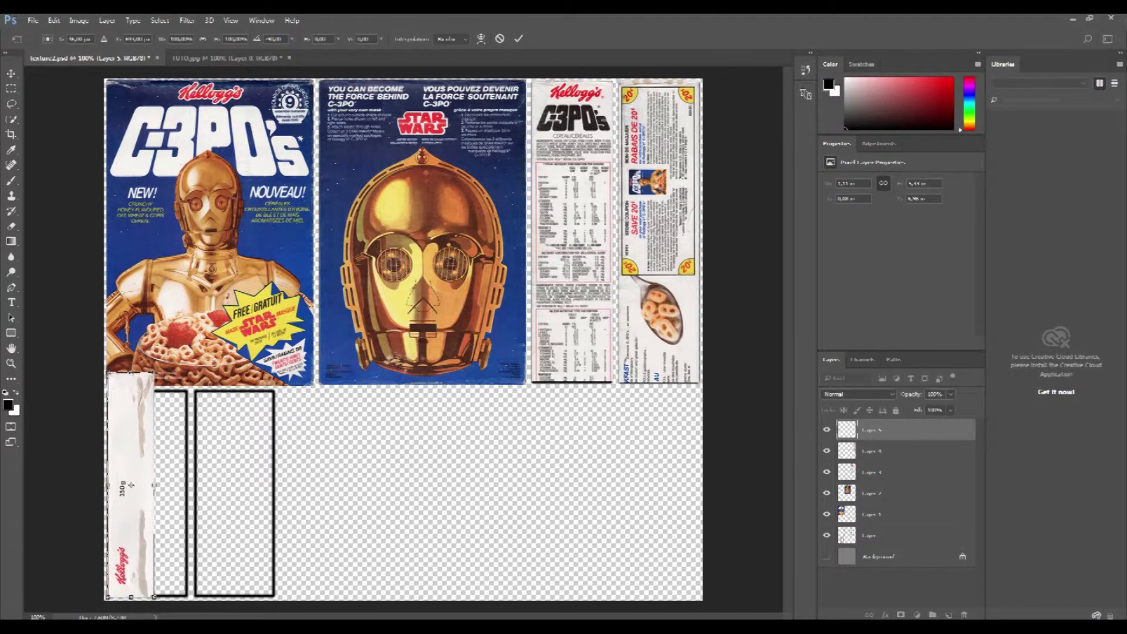
{"action": "mouse_move", "coordinate": [154, 372]}
{"action": "left_mouse_down"}
{"action": "mouse_move", "coordinate": [171, 337]}
{"action": "mouse_move", "coordinate": [414, 232]}
{"action": "left_mouse_up"}
{"action": "key", "text": "Return"}
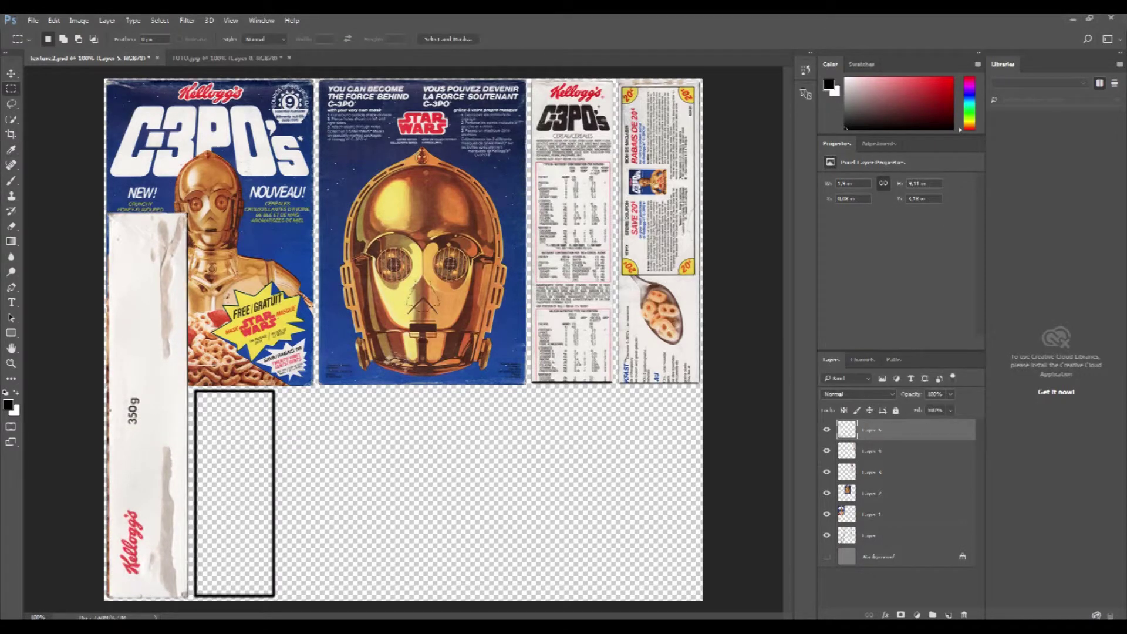
Delete the flap's part sticking above the box and go back to the scan
{"action": "left_click_drag", "start_coordinate": [188, 214], "coordinate": [275, 386]}
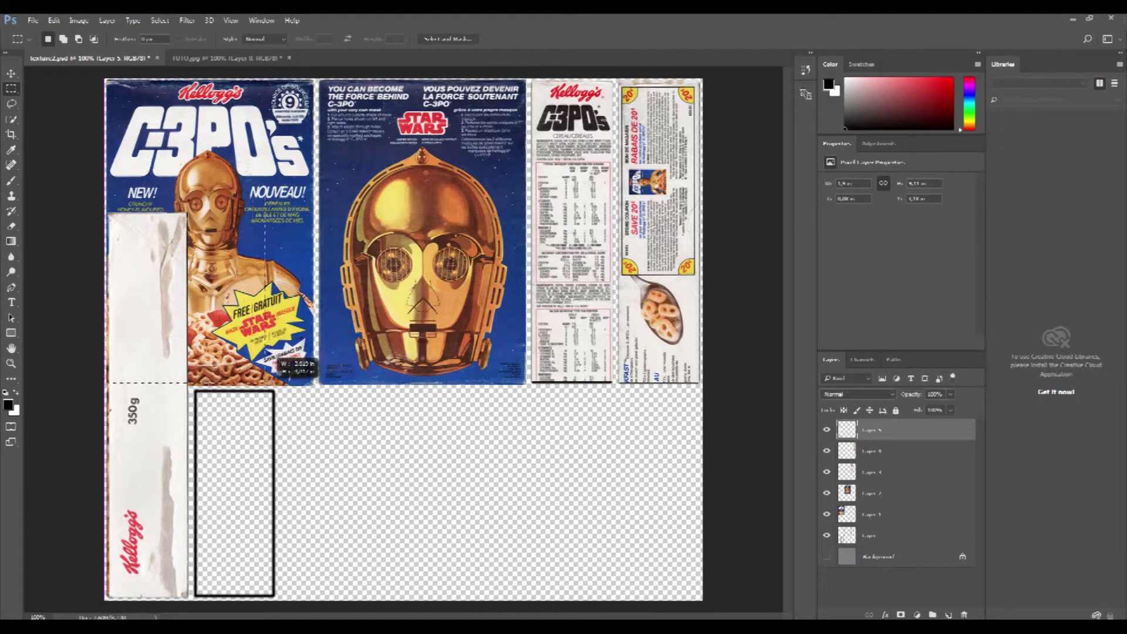
{"action": "key", "text": "Delete"}
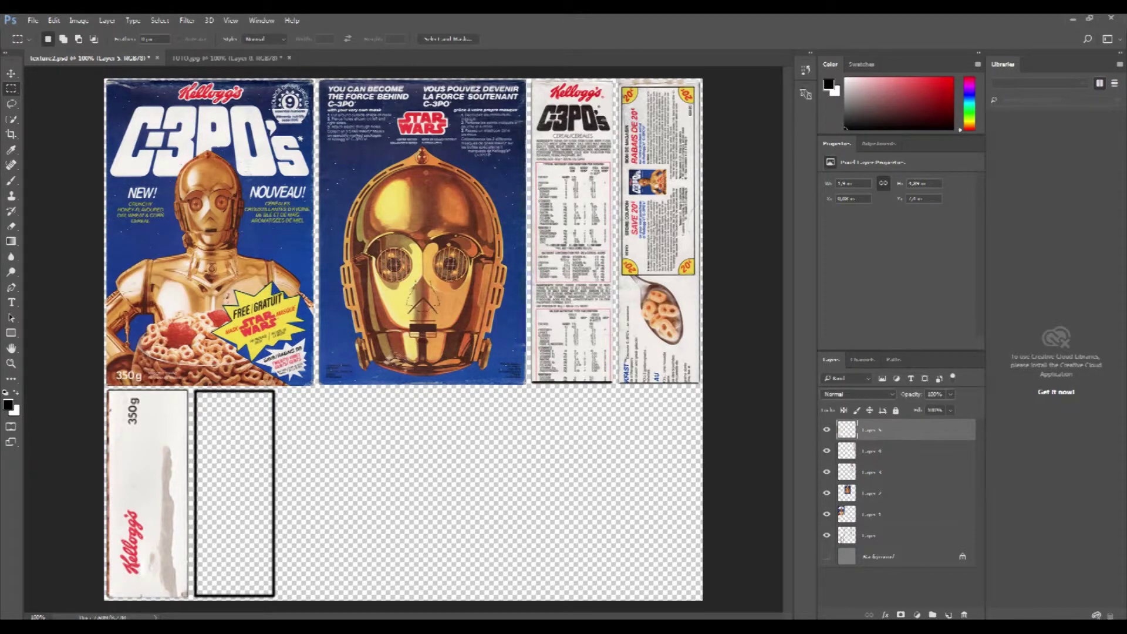
{"action": "left_click", "coordinate": [226, 58]}
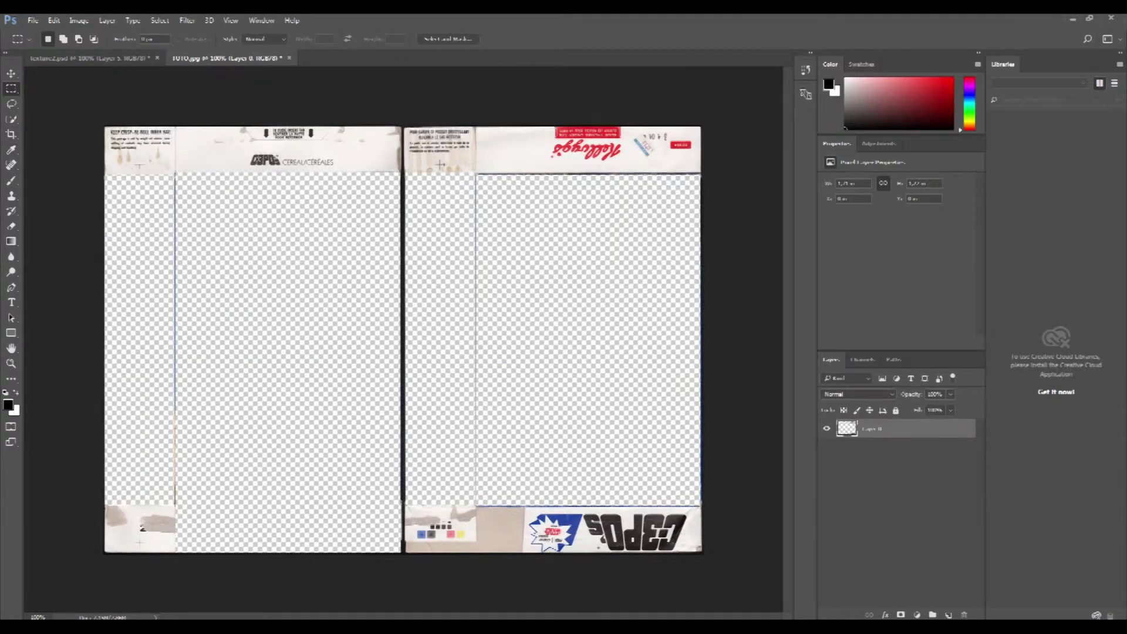
Cut the bottom C-3PO strip from the scan and paste it into texture2.psd
{"action": "left_click_drag", "start_coordinate": [477, 506], "coordinate": [698, 551]}
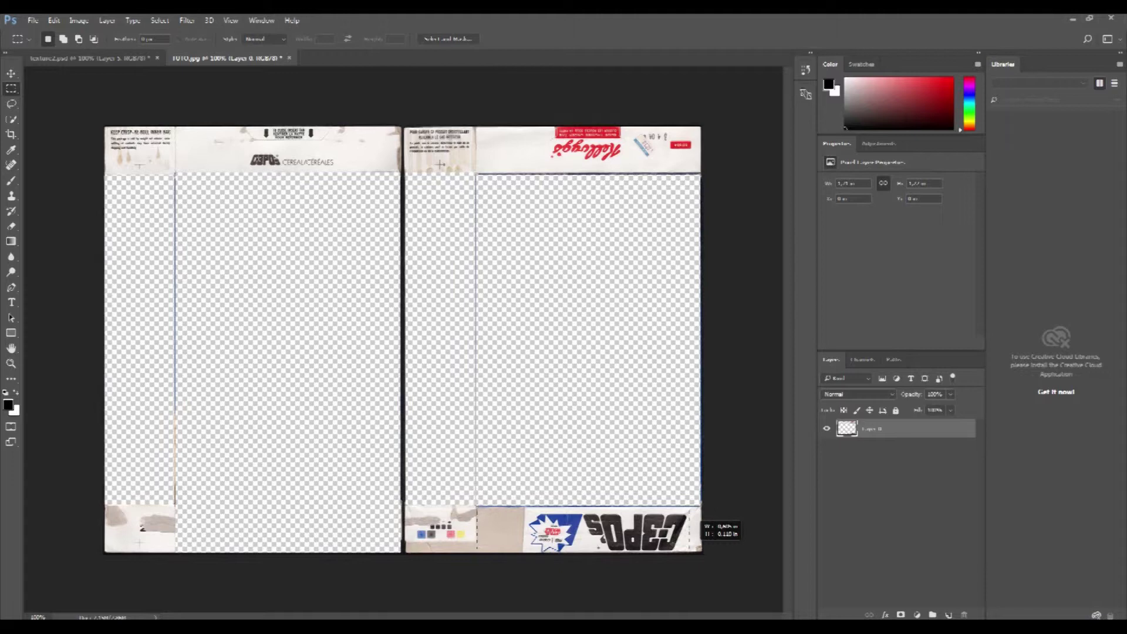
{"action": "left_click_drag", "start_coordinate": [696, 551], "coordinate": [699, 554]}
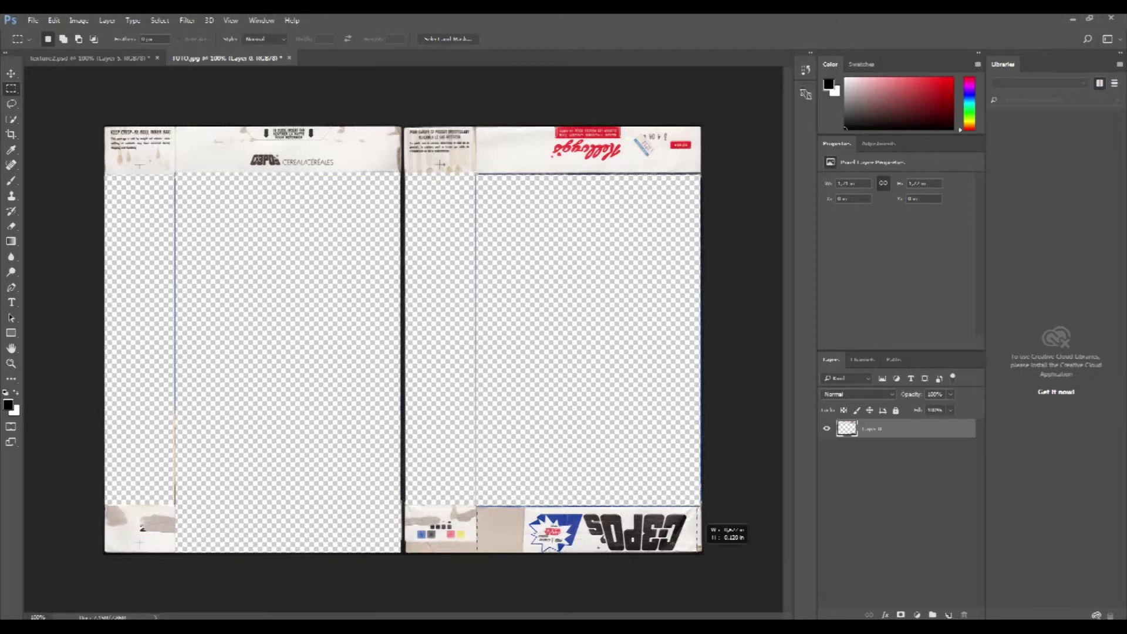
{"action": "key", "text": "ctrl+x"}
{"action": "left_click", "coordinate": [88, 57]}
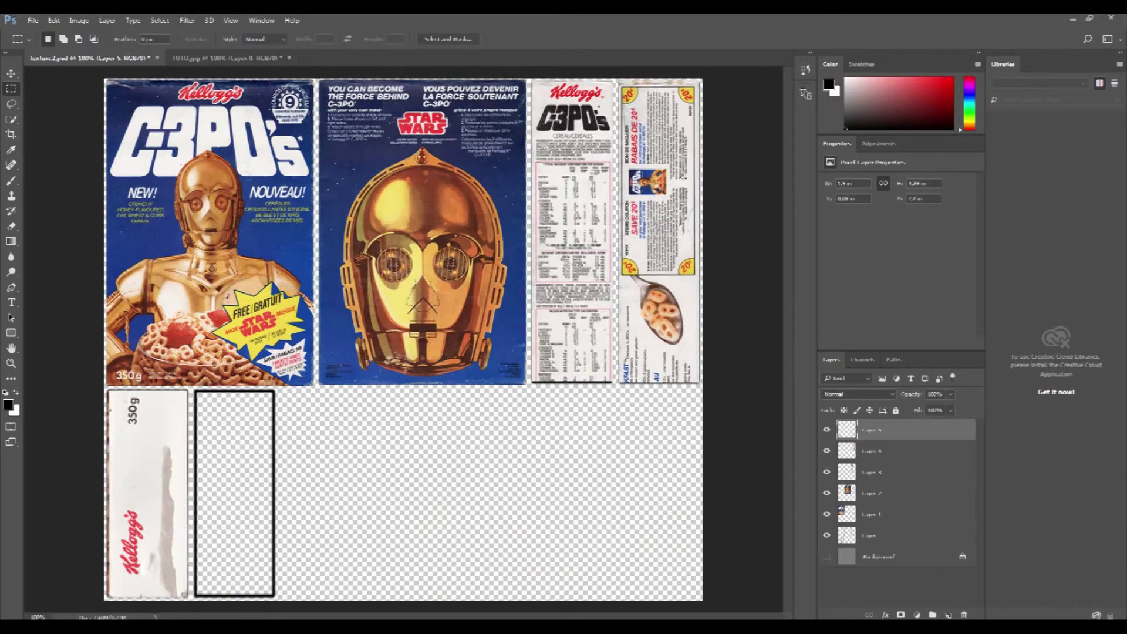
{"action": "key", "text": "ctrl+v"}
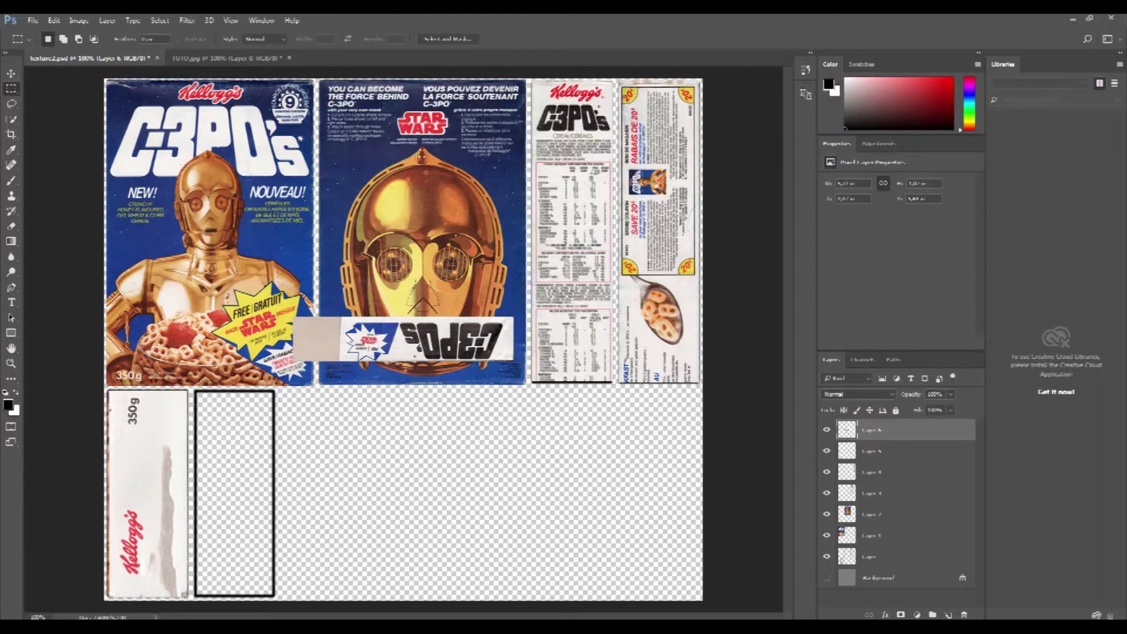
Rotate the C-3PO strip 90° upright, then scale and position it in the second lower box
{"action": "key", "text": "ctrl+t"}
{"action": "left_click_drag", "start_coordinate": [522, 332], "coordinate": [405, 240], "text": "shift"}
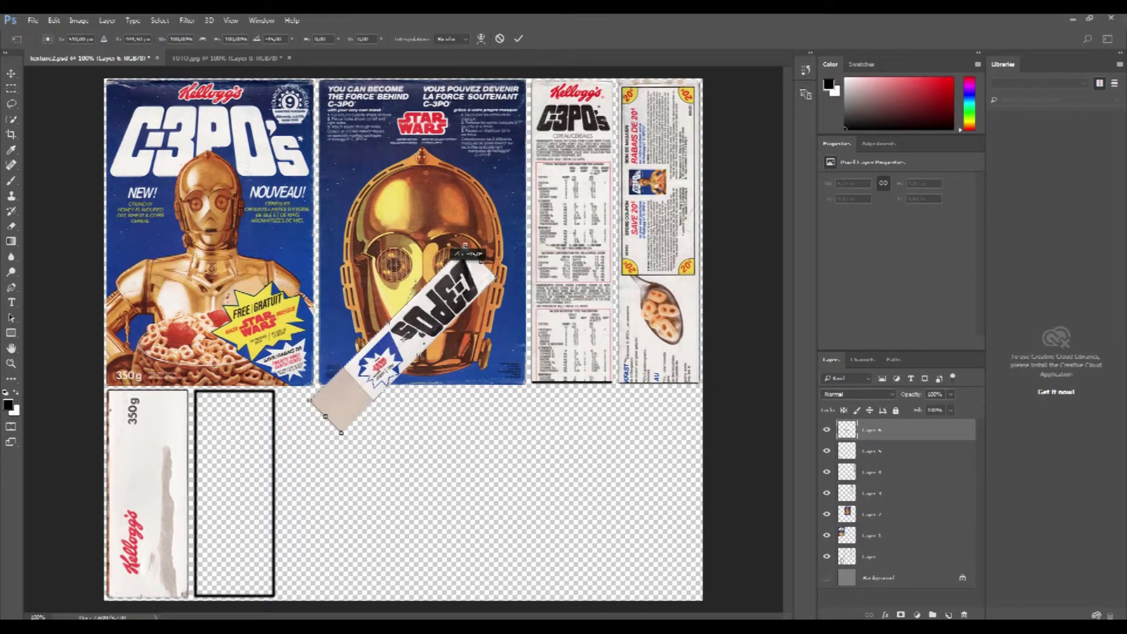
{"action": "left_click_drag", "start_coordinate": [404, 340], "coordinate": [218, 500]}
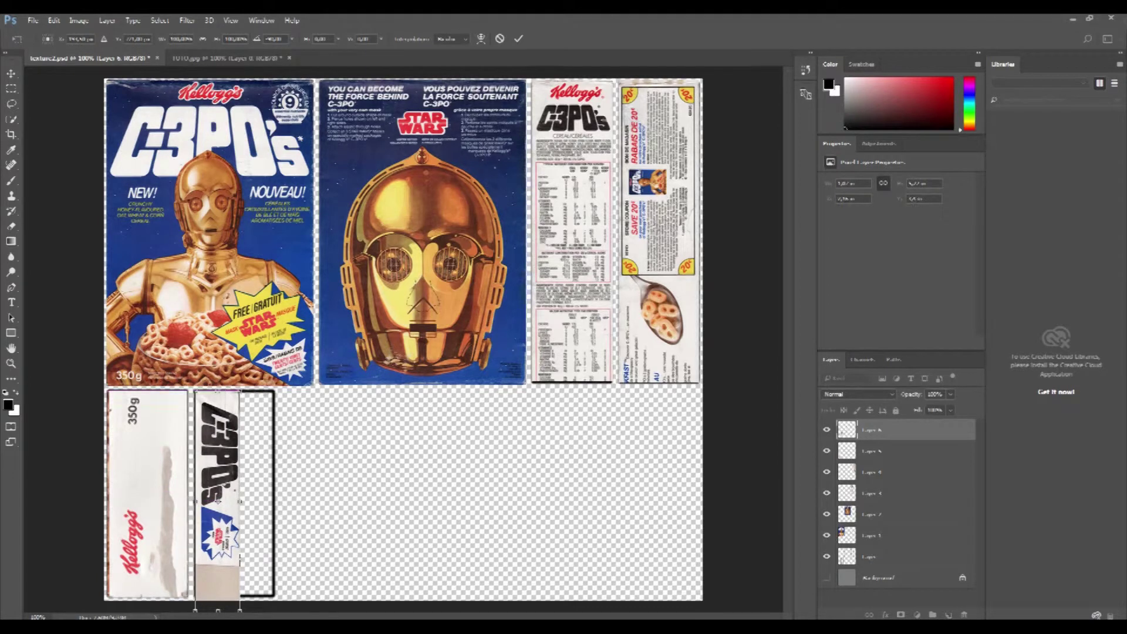
{"action": "left_click_drag", "start_coordinate": [239, 610], "coordinate": [405, 583]}
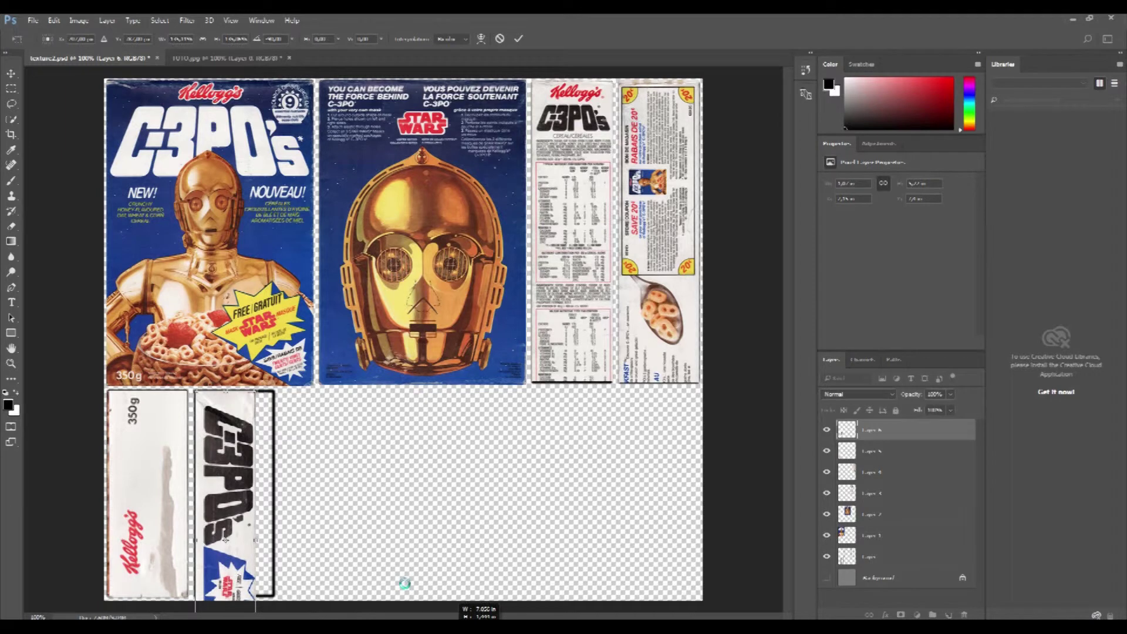
{"action": "left_click_drag", "start_coordinate": [235, 391], "coordinate": [235, 292]}
{"action": "left_click_drag", "start_coordinate": [367, 303], "coordinate": [367, 307]}
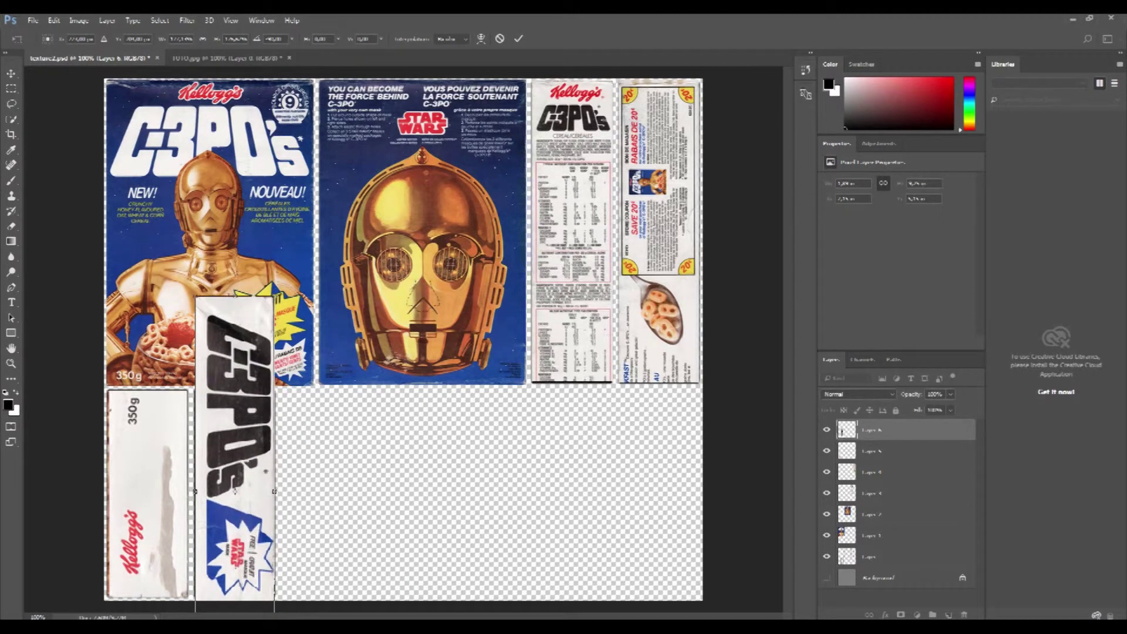
{"action": "key", "text": "m"}
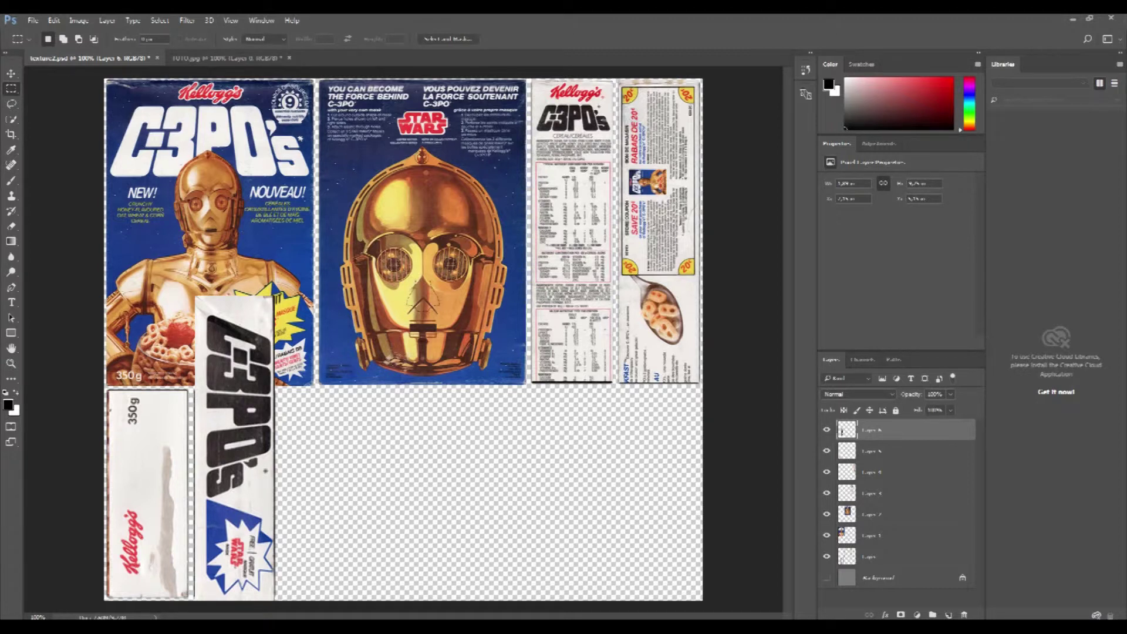
{"action": "key", "text": "v"}
{"action": "mouse_move", "coordinate": [267, 303]}
{"action": "left_mouse_down"}
{"action": "mouse_move", "coordinate": [276, 391]}
{"action": "mouse_move", "coordinate": [263, 391]}
{"action": "left_mouse_up"}
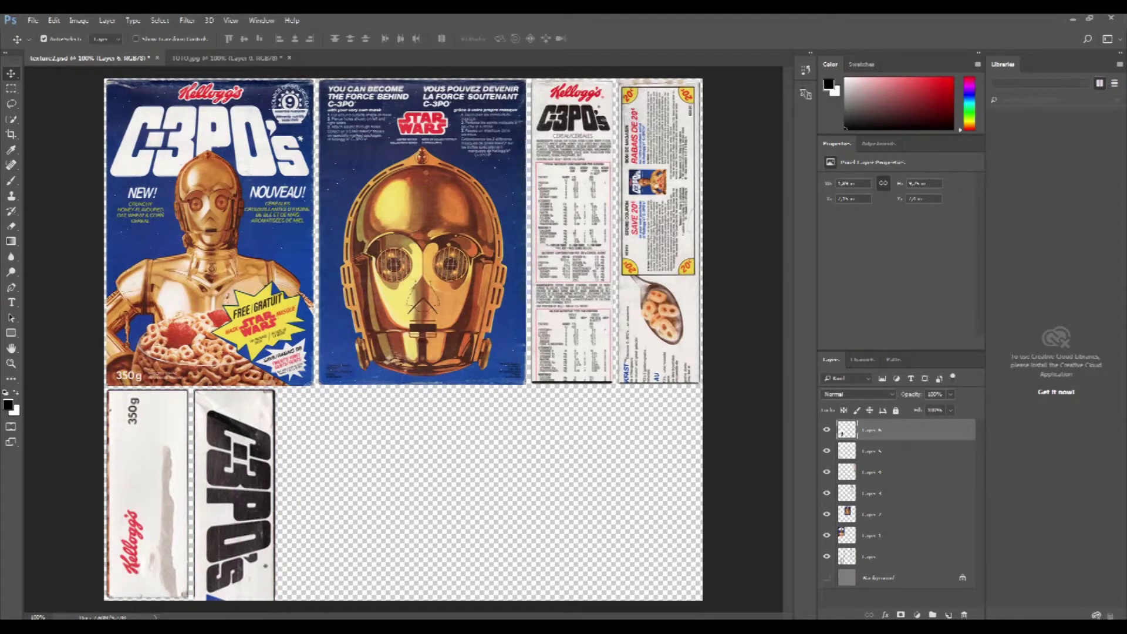
{"action": "key", "text": "ctrl+minus"}
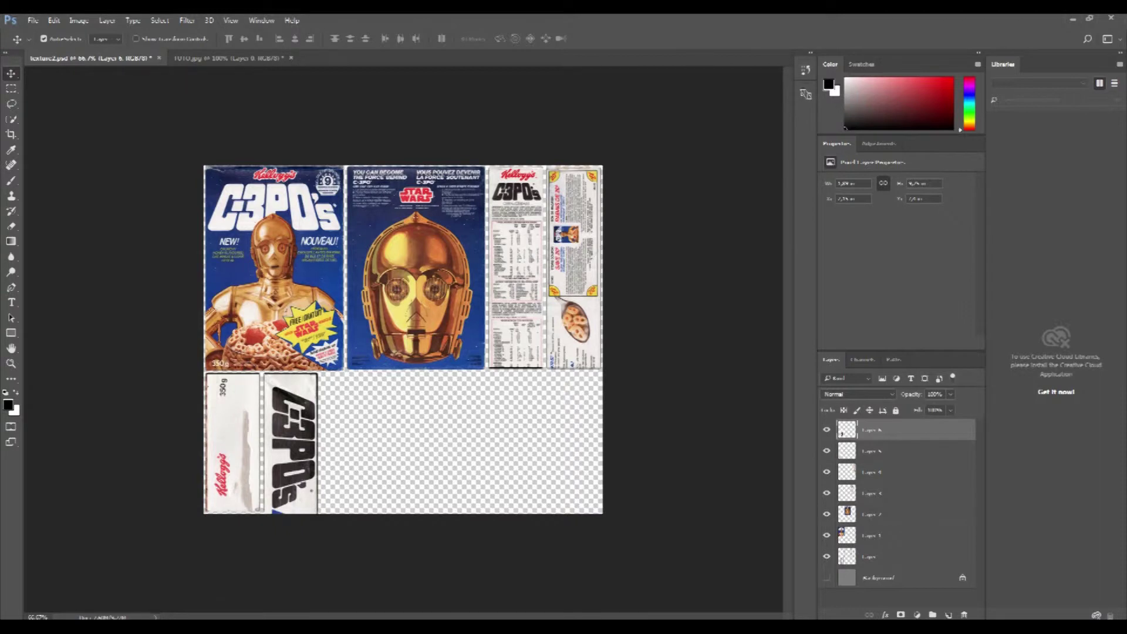
Save the texture as TEXTURAMAT in PNG format, accepting the default PNG options
{"action": "key", "text": "alt+f"}
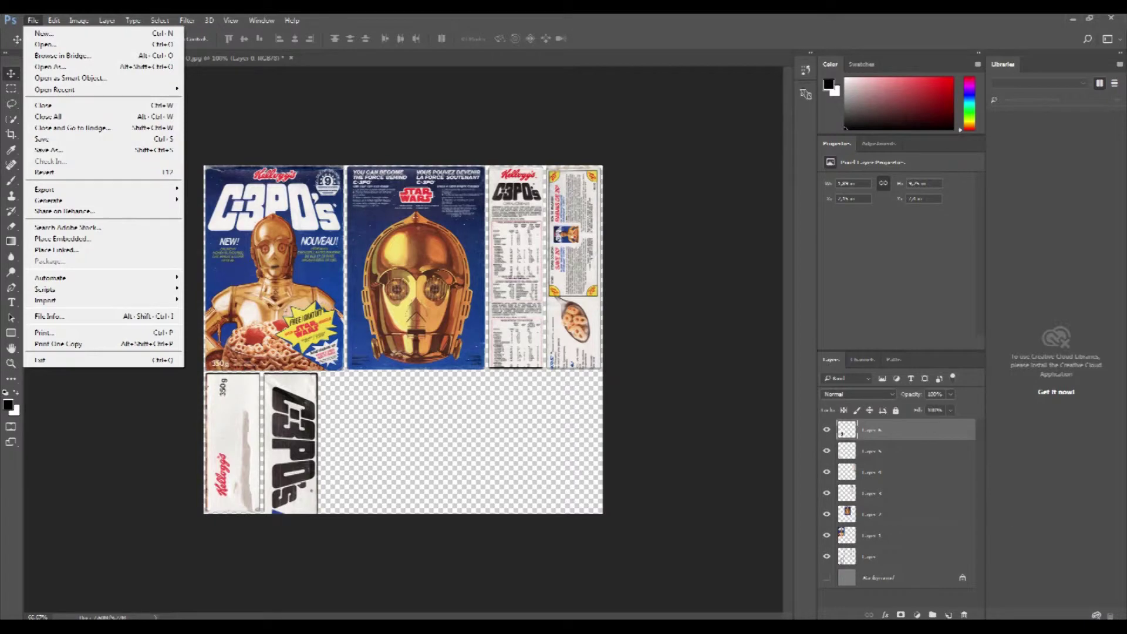
{"action": "key", "text": "Down"}
{"action": "key", "text": "Return"}
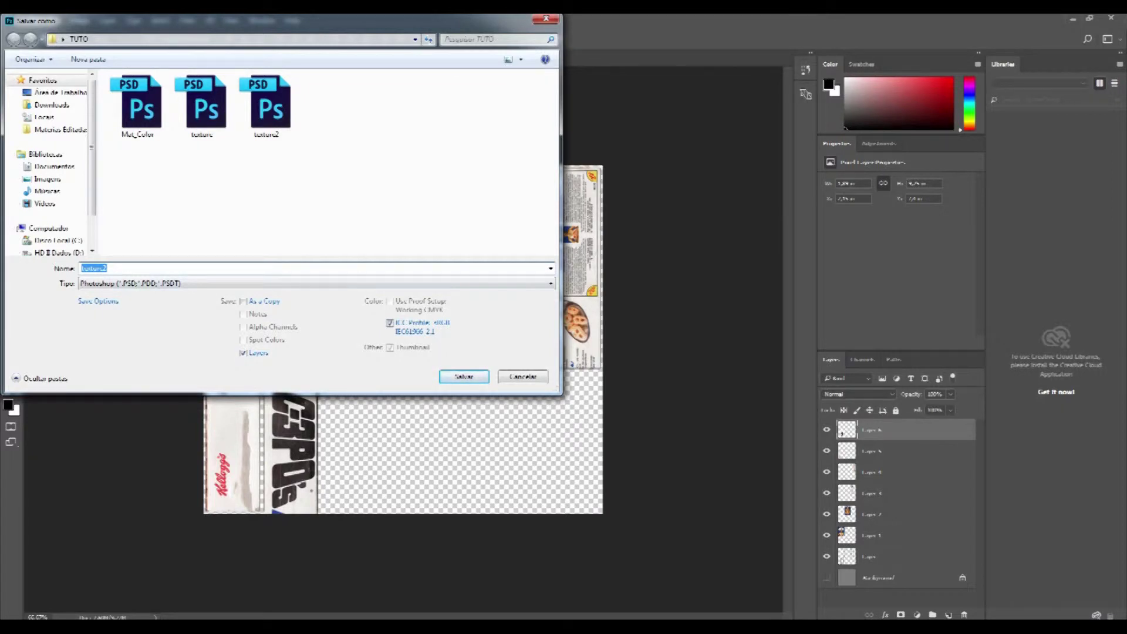
{"action": "type", "text": "TEXTURAMA"}
{"action": "left_click", "coordinate": [411, 283]}
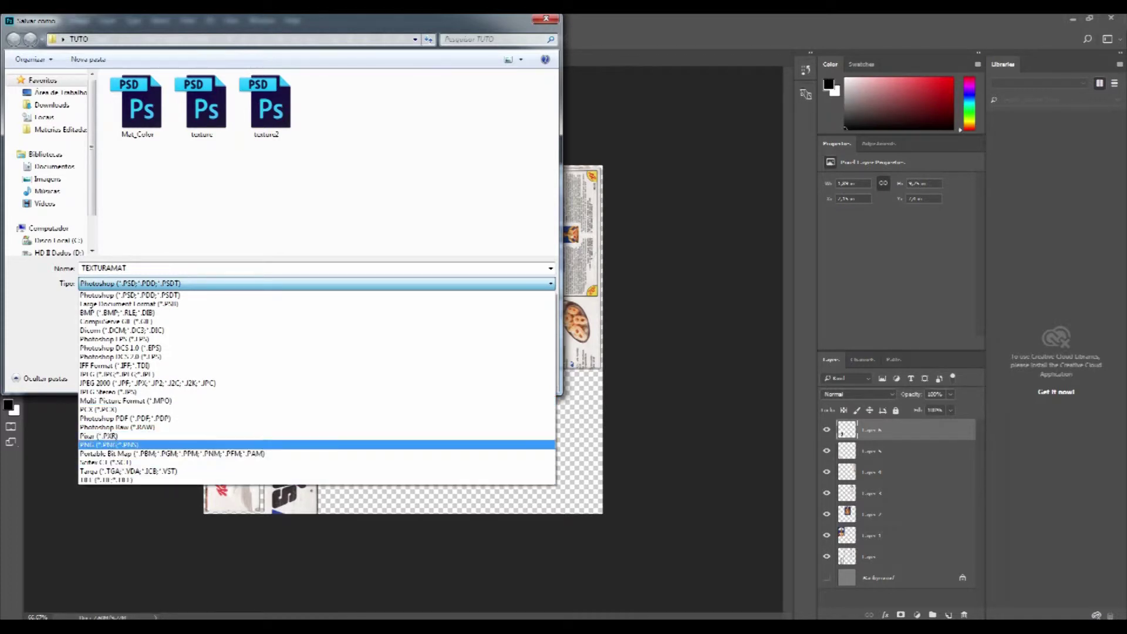
{"action": "left_click", "coordinate": [112, 444]}
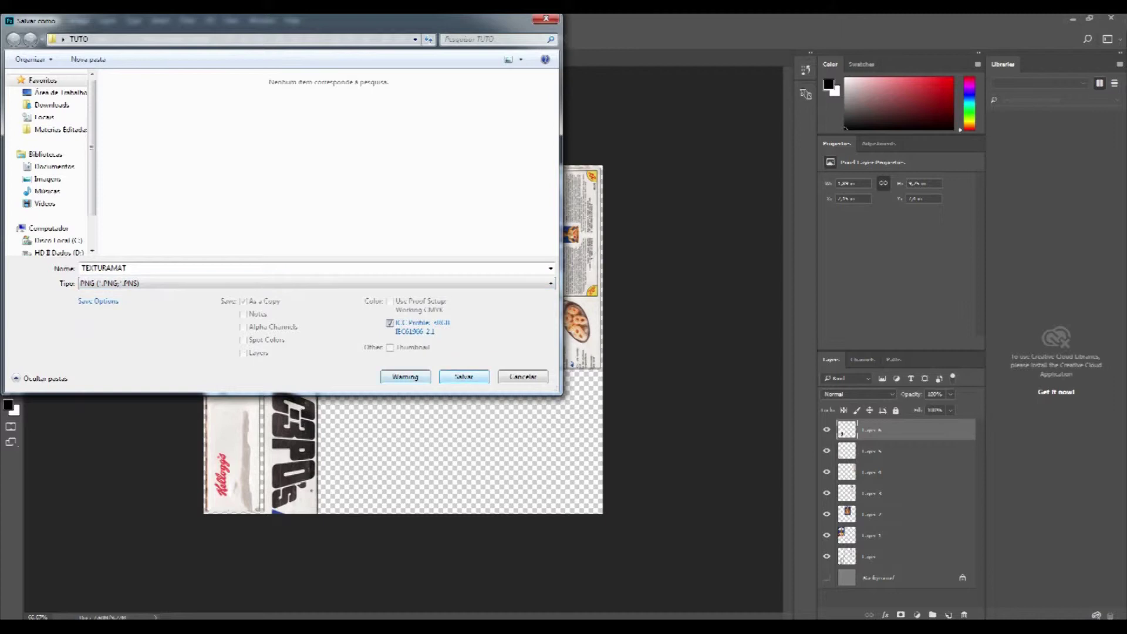
{"action": "key", "text": "Return"}
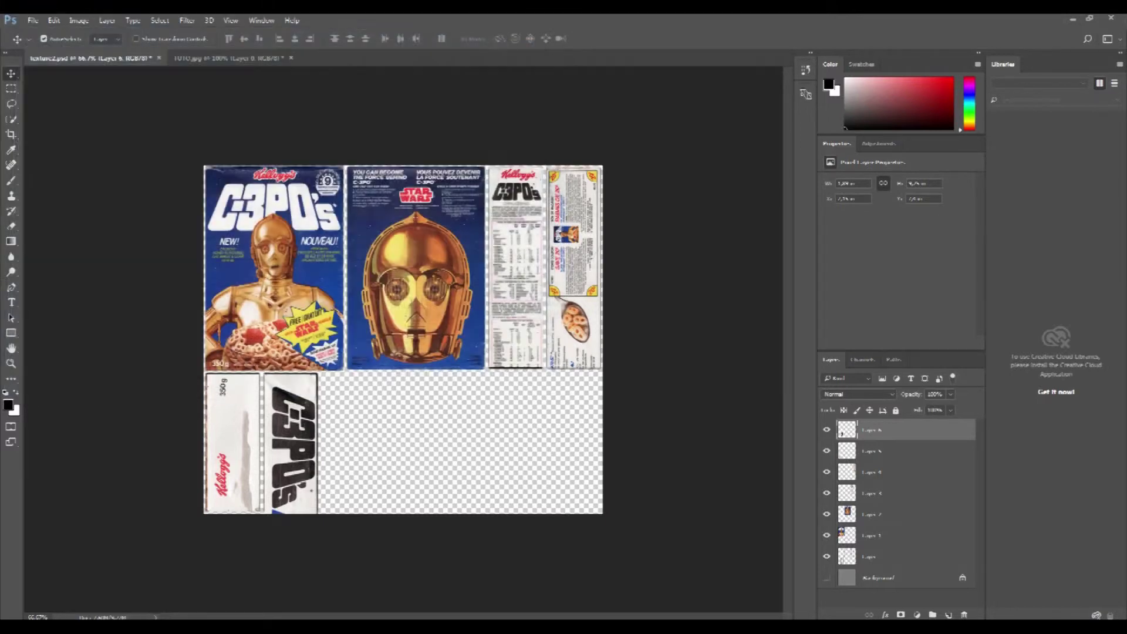
{"action": "key", "text": "Return"}
Switch from Photoshop back to the Cinema 4D window
{"action": "left_click", "coordinate": [382, 572]}
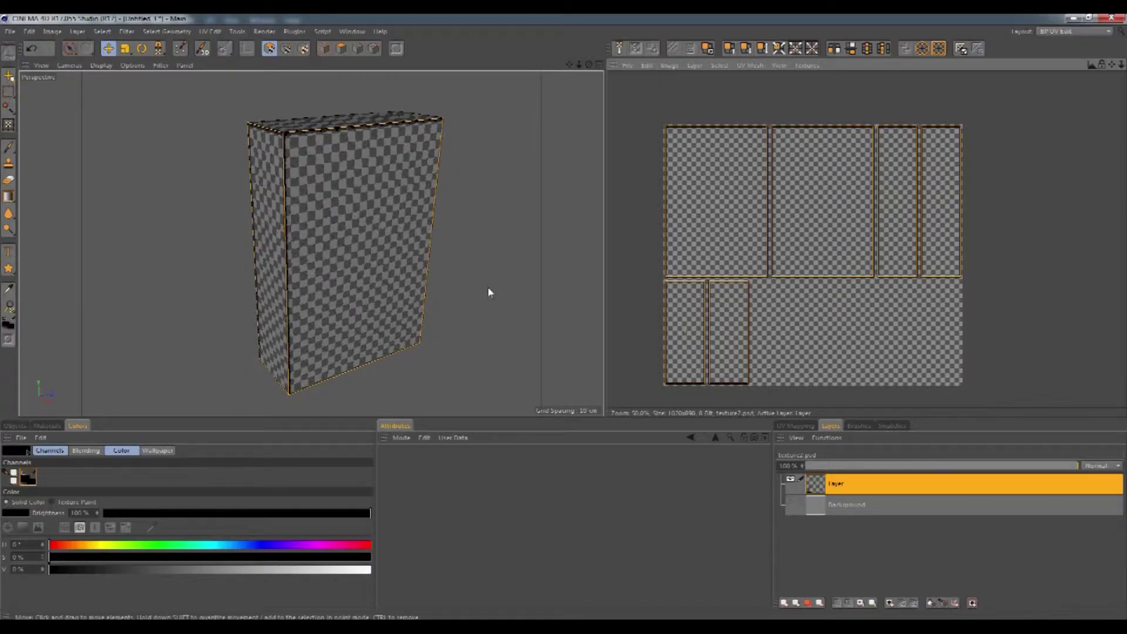
Choose the Standard layout, then create Mat.1 with Create > New Material
{"action": "left_click", "coordinate": [1072, 34]}
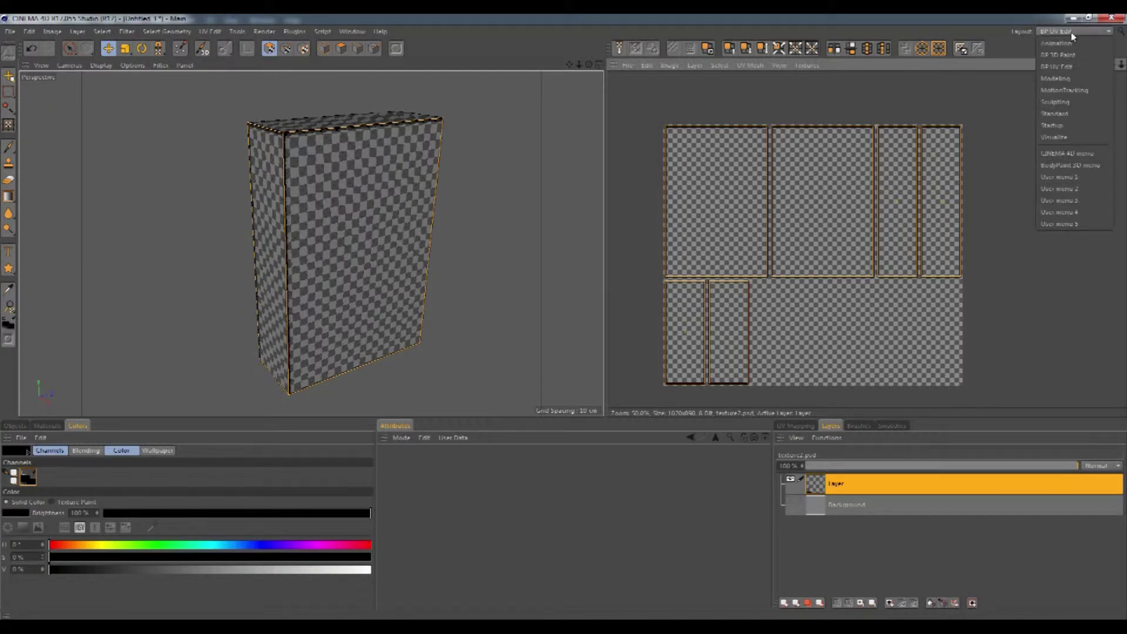
{"action": "left_click", "coordinate": [1064, 115]}
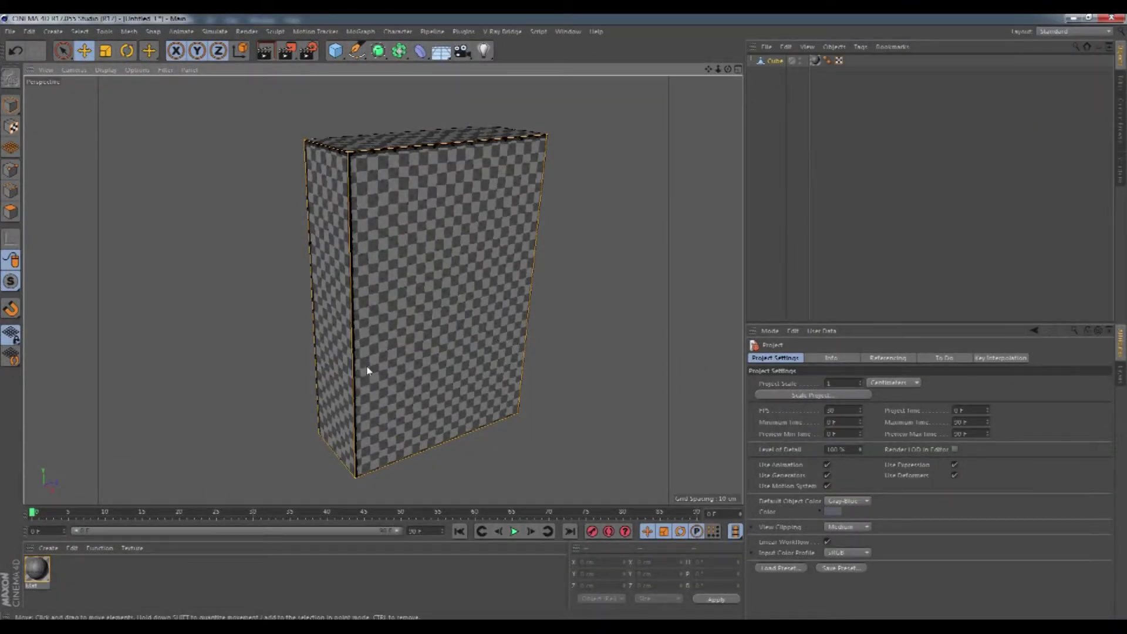
{"action": "left_click", "coordinate": [56, 553]}
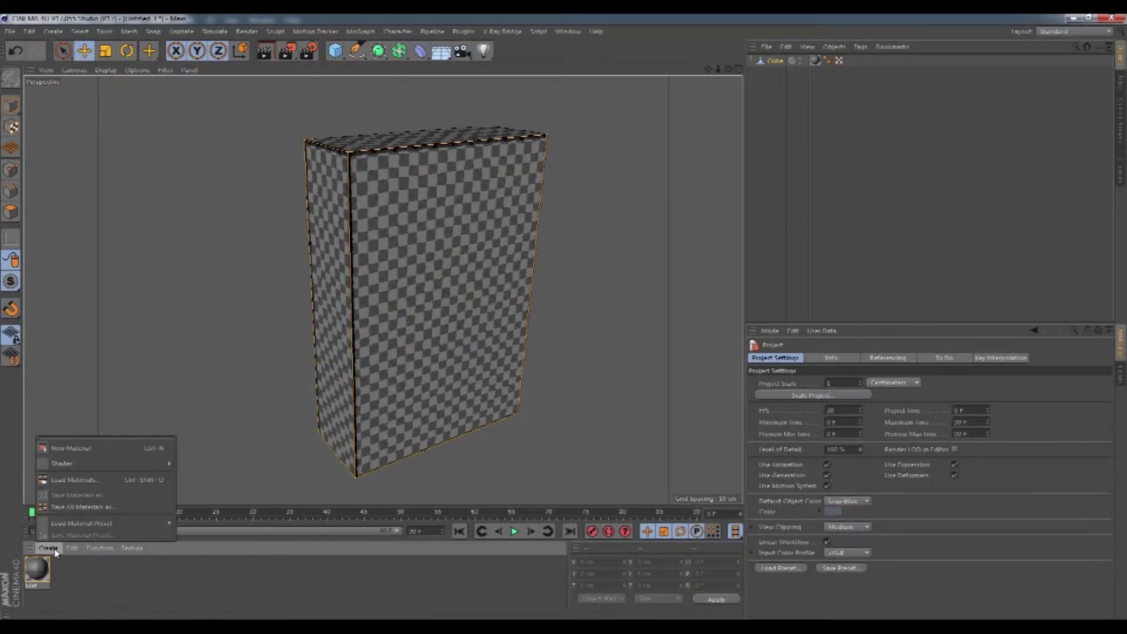
{"action": "left_click", "coordinate": [70, 449]}
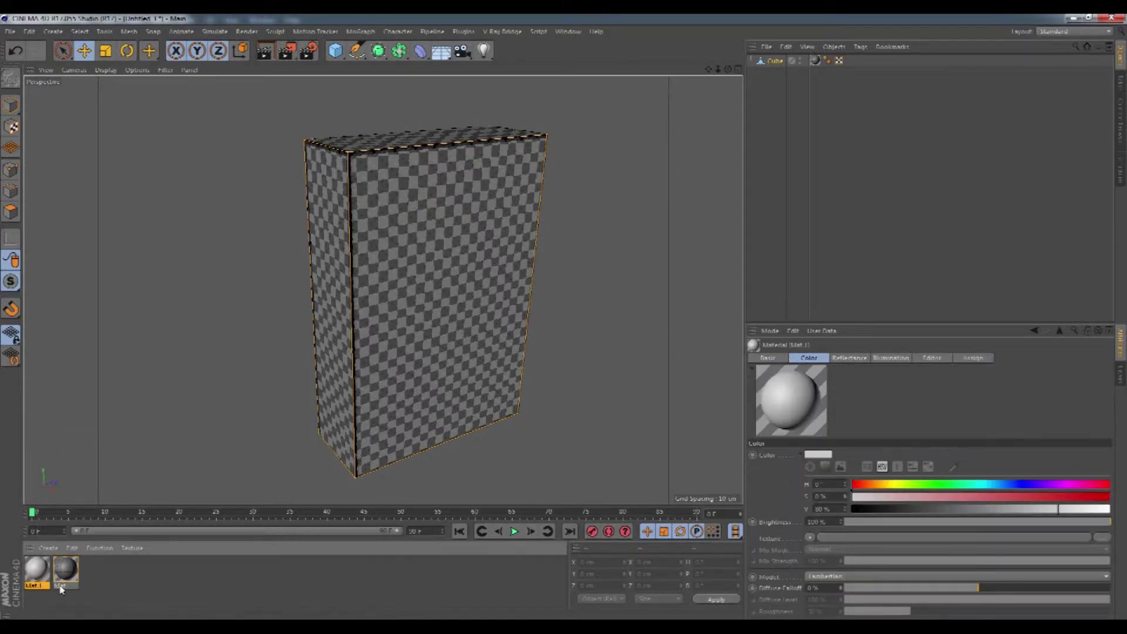
Load TEXTURAMAT.png as Mat.1's Color texture and drag Mat.1 onto the Cube
{"action": "double_click", "coordinate": [39, 573]}
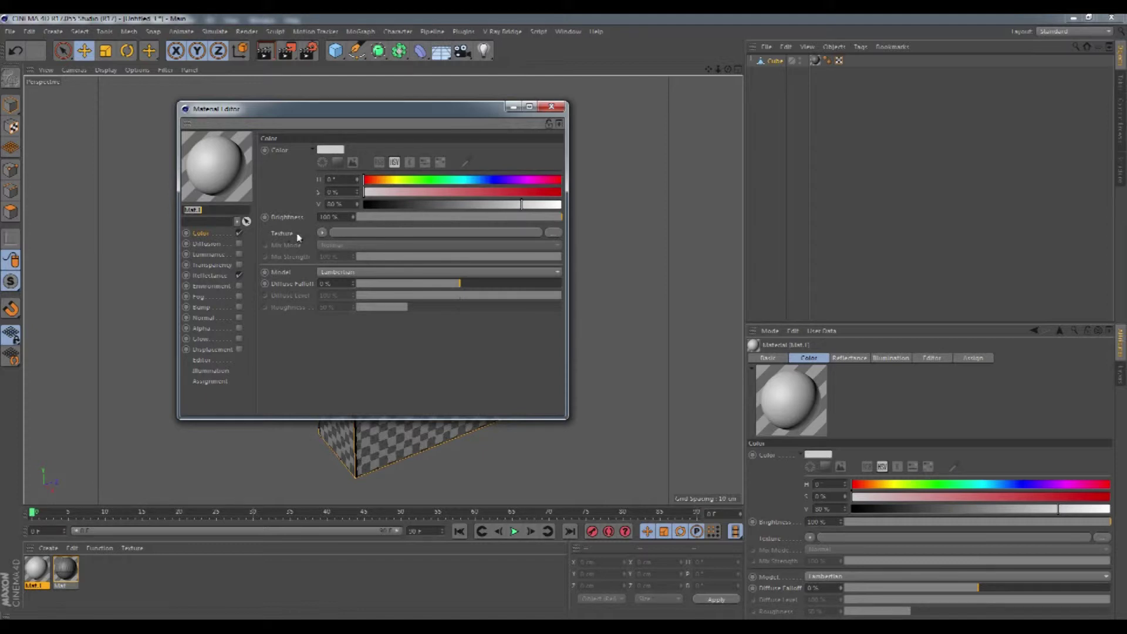
{"action": "left_click", "coordinate": [322, 233]}
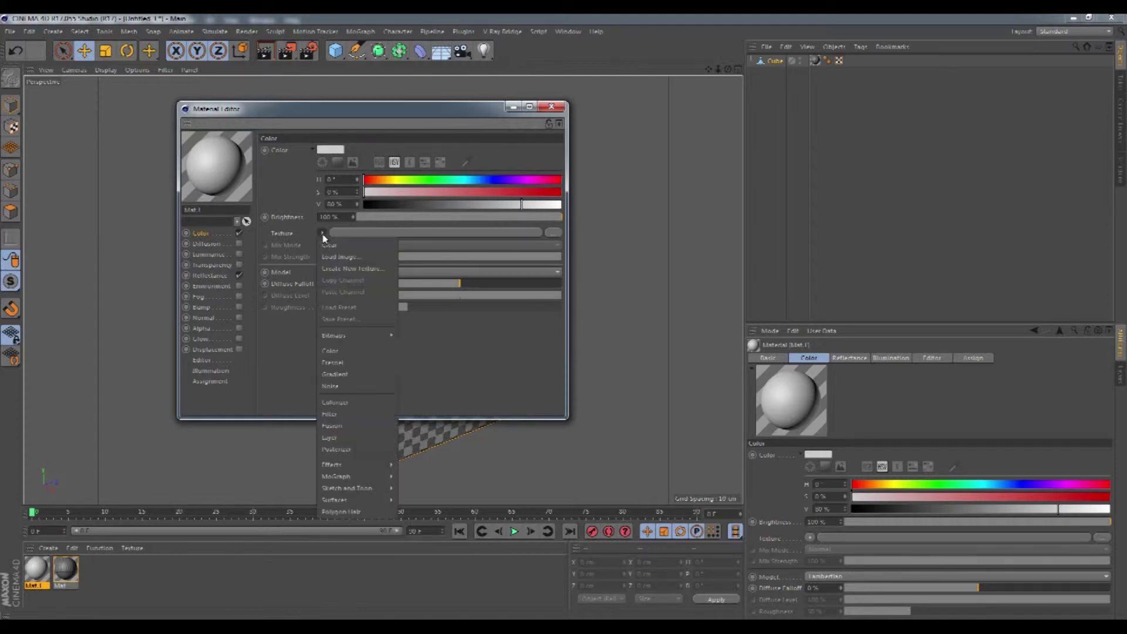
{"action": "left_click", "coordinate": [349, 258]}
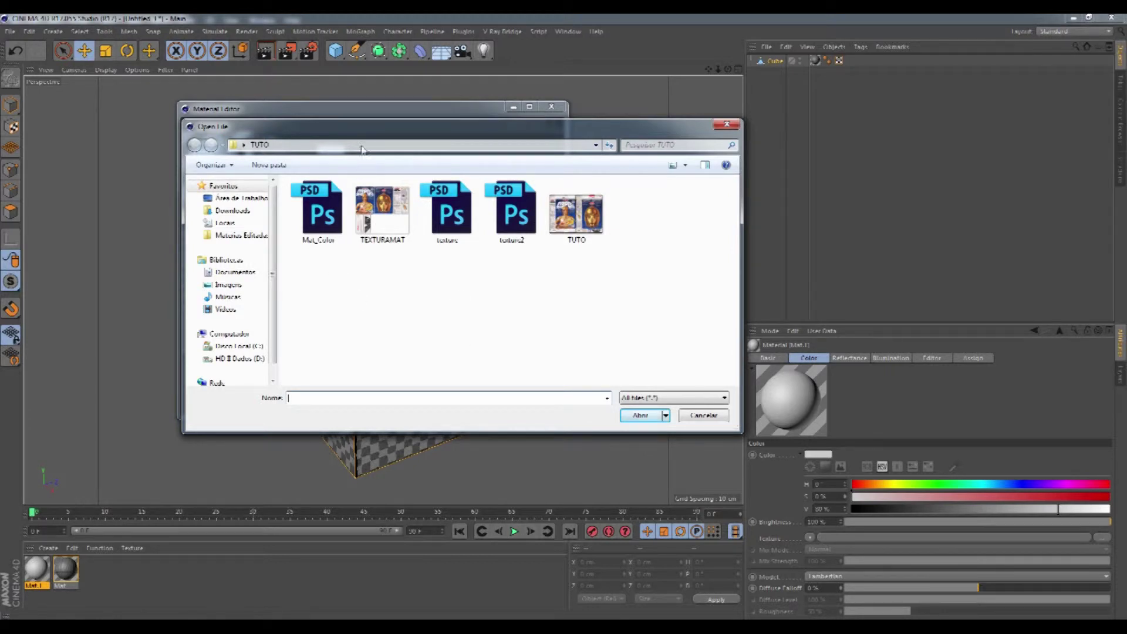
{"action": "left_click_drag", "start_coordinate": [361, 134], "coordinate": [388, 154]}
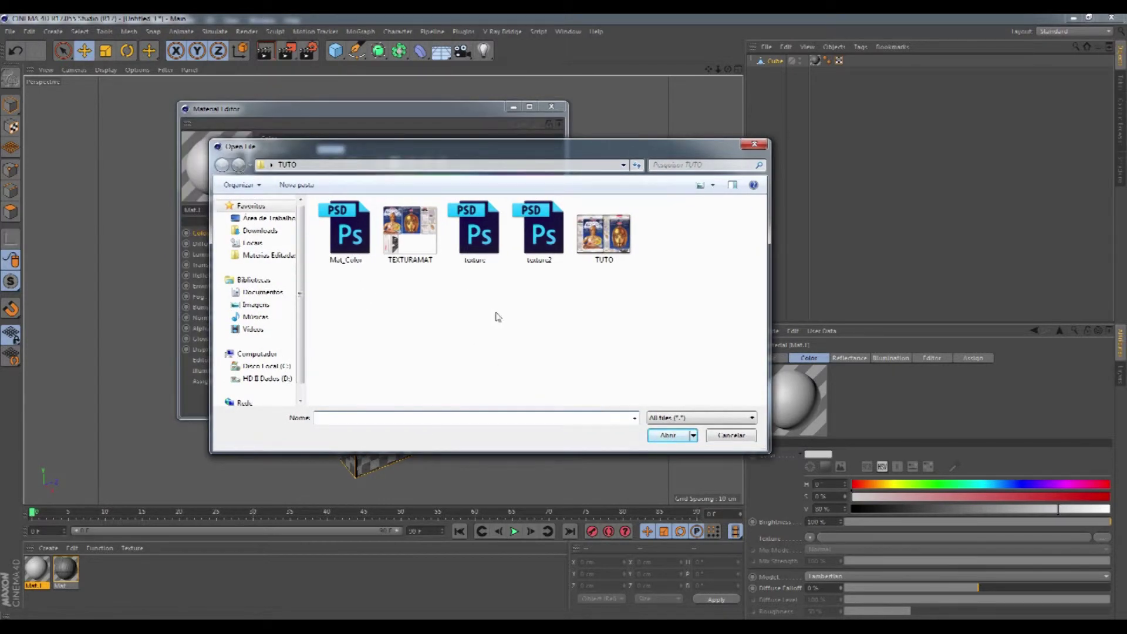
{"action": "double_click", "coordinate": [420, 243]}
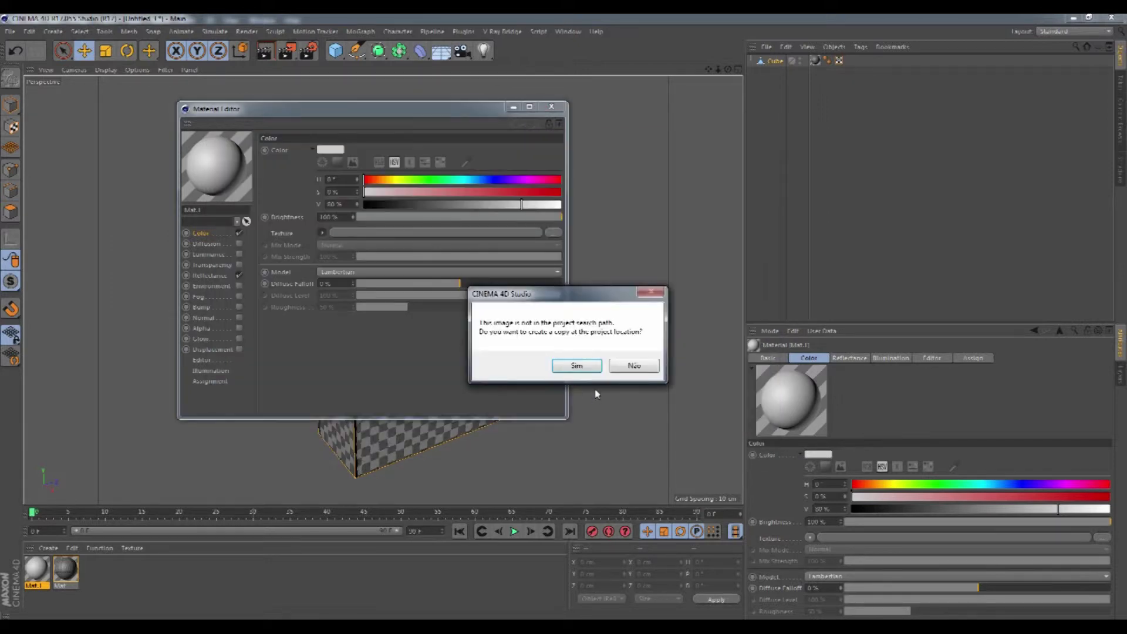
{"action": "left_click", "coordinate": [584, 366]}
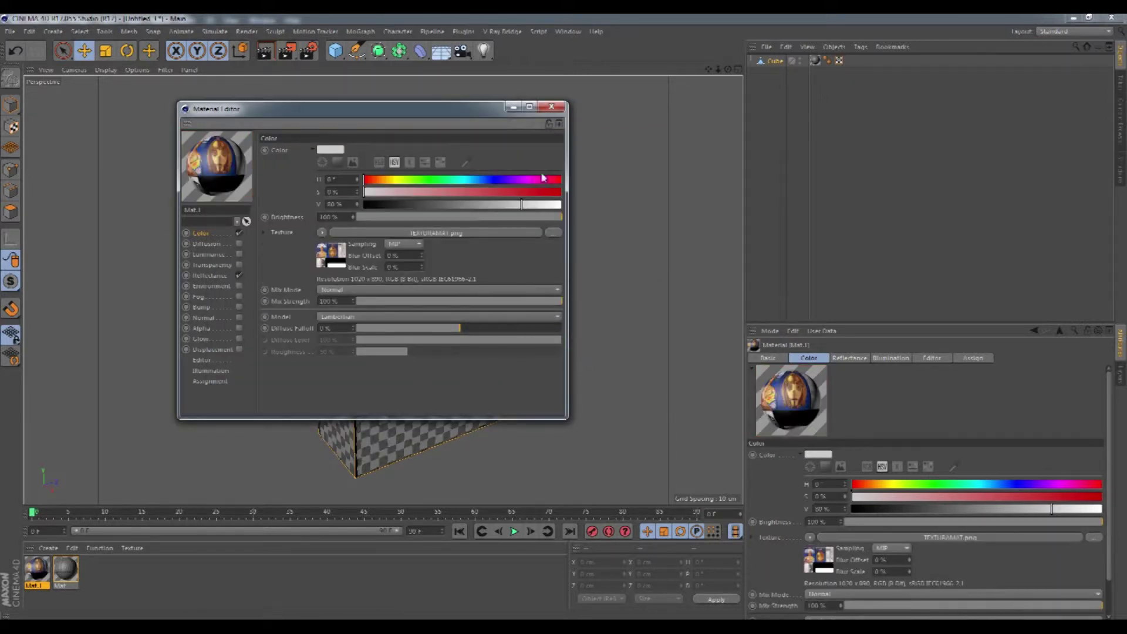
{"action": "left_click", "coordinate": [513, 107]}
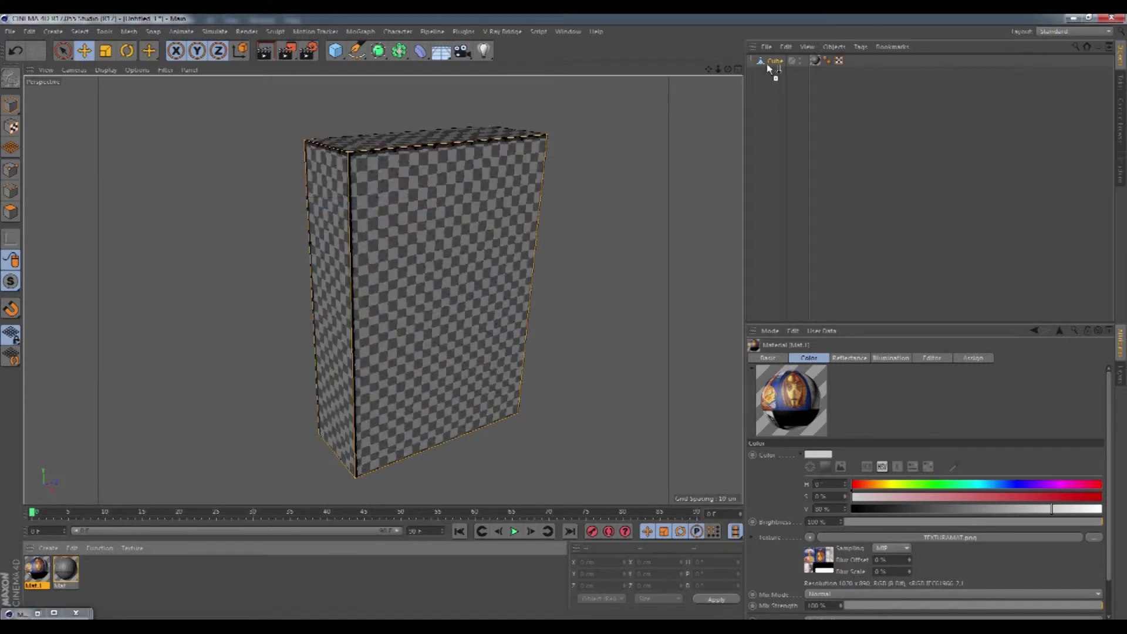
{"action": "left_click_drag", "start_coordinate": [769, 68], "coordinate": [770, 66]}
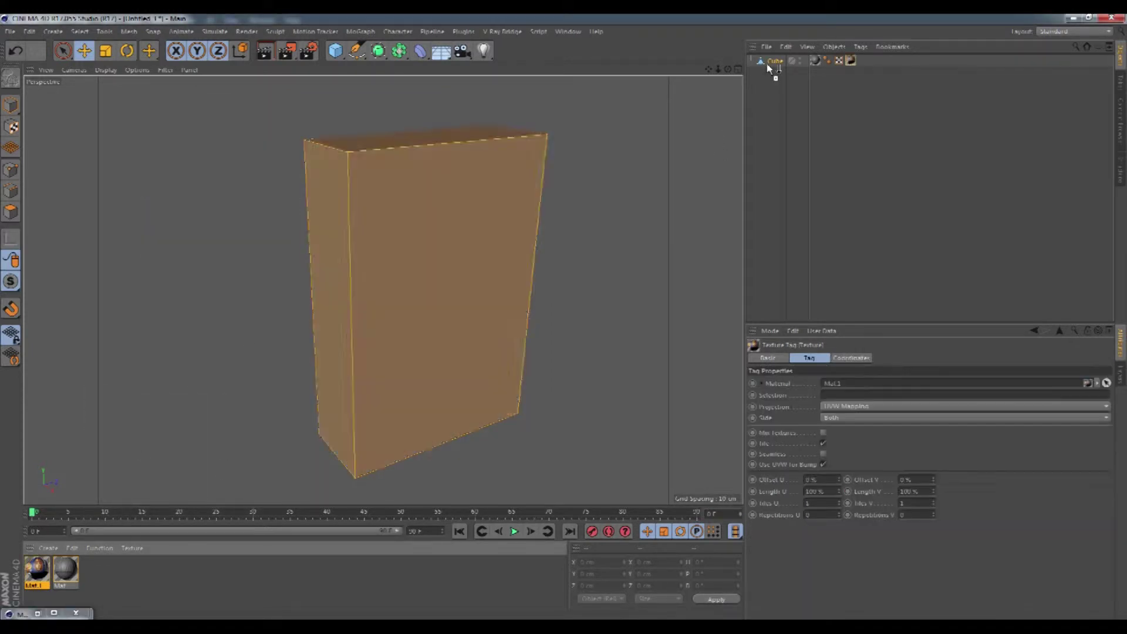
Render the view, orbit and zoom around the textured box, and render it again
{"action": "left_click", "coordinate": [268, 61]}
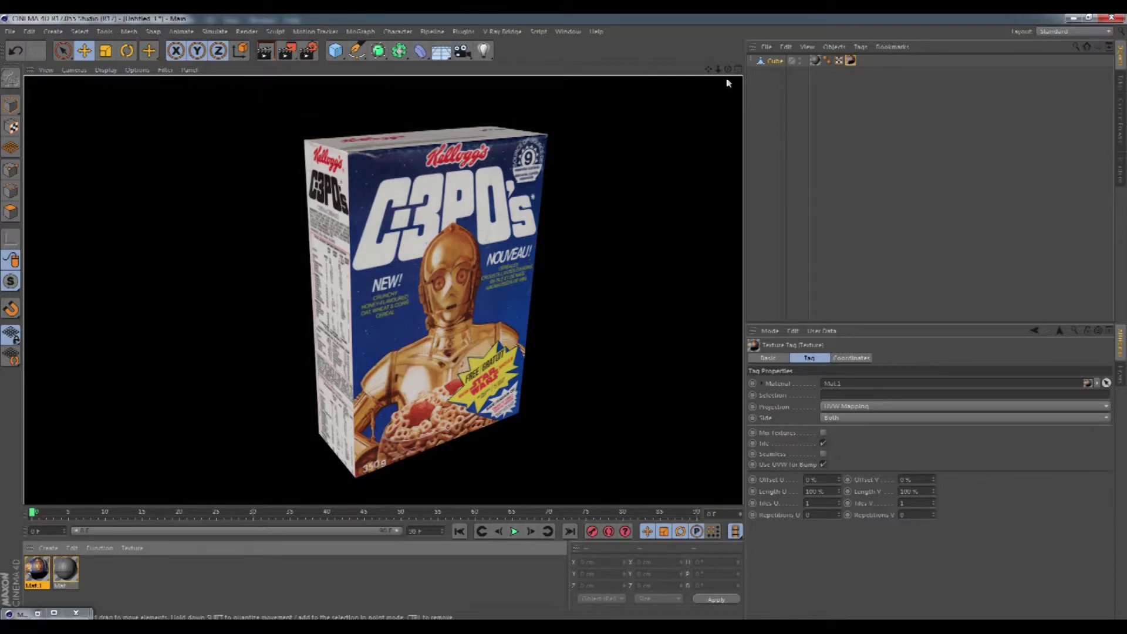
{"action": "left_click", "coordinate": [565, 323]}
{"action": "mouse_move", "coordinate": [566, 323]}
{"action": "left_mouse_down", "text": "alt"}
{"action": "mouse_move", "coordinate": [542, 317]}
{"action": "mouse_move", "coordinate": [561, 308]}
{"action": "mouse_move", "coordinate": [562, 328]}
{"action": "mouse_move", "coordinate": [562, 293]}
{"action": "mouse_move", "coordinate": [569, 318]}
{"action": "left_mouse_up", "text": "alt"}
{"action": "right_click_drag", "start_coordinate": [564, 322], "coordinate": [563, 320], "text": "alt"}
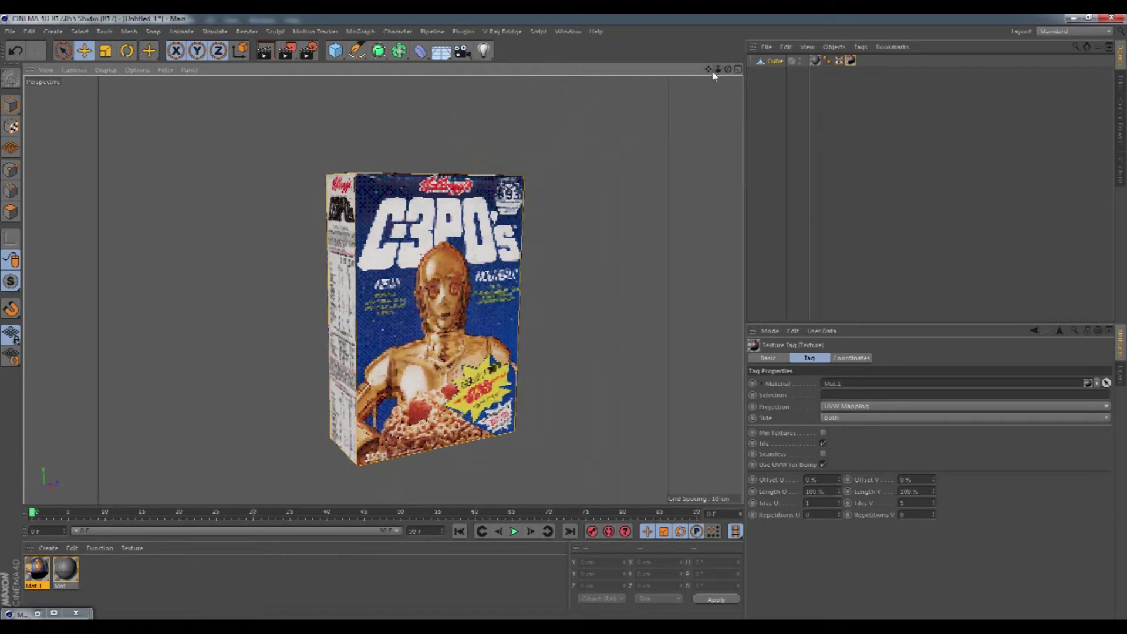
{"action": "middle_click_drag", "start_coordinate": [564, 320], "coordinate": [563, 321], "text": "alt"}
{"action": "left_click_drag", "start_coordinate": [566, 323], "coordinate": [569, 320], "text": "alt"}
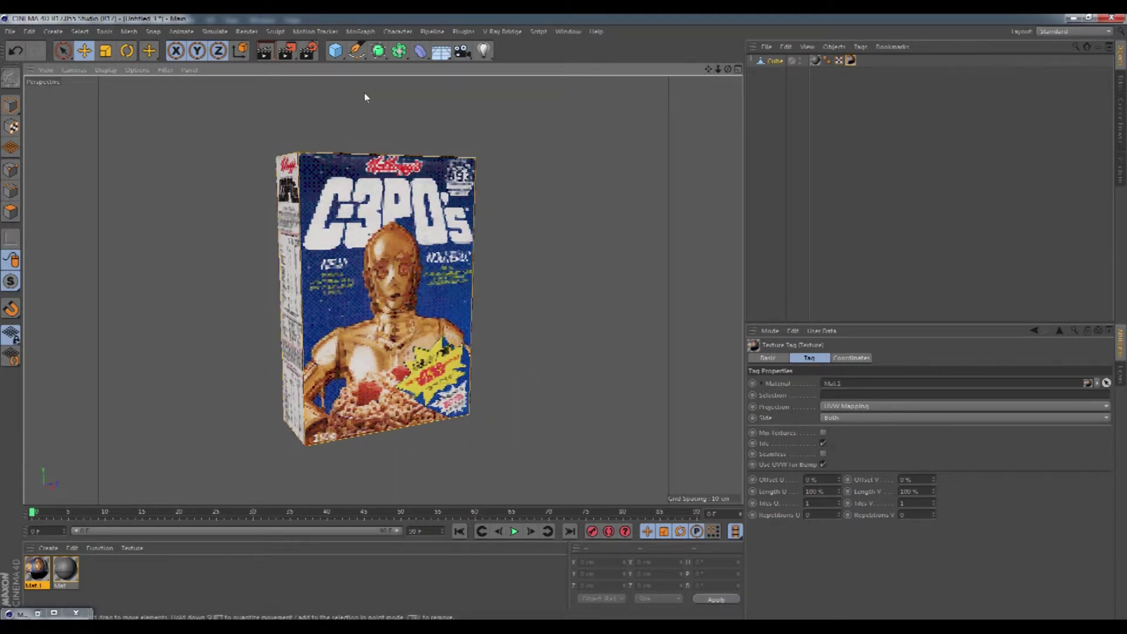
{"action": "left_click", "coordinate": [265, 53]}
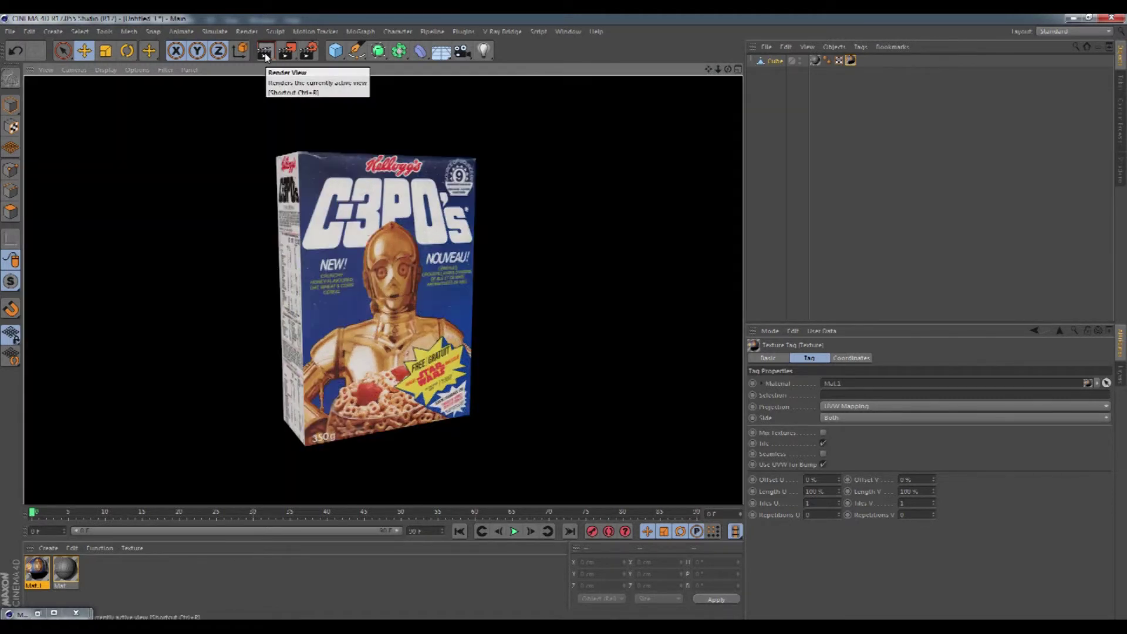
{"action": "left_click", "coordinate": [766, 117]}
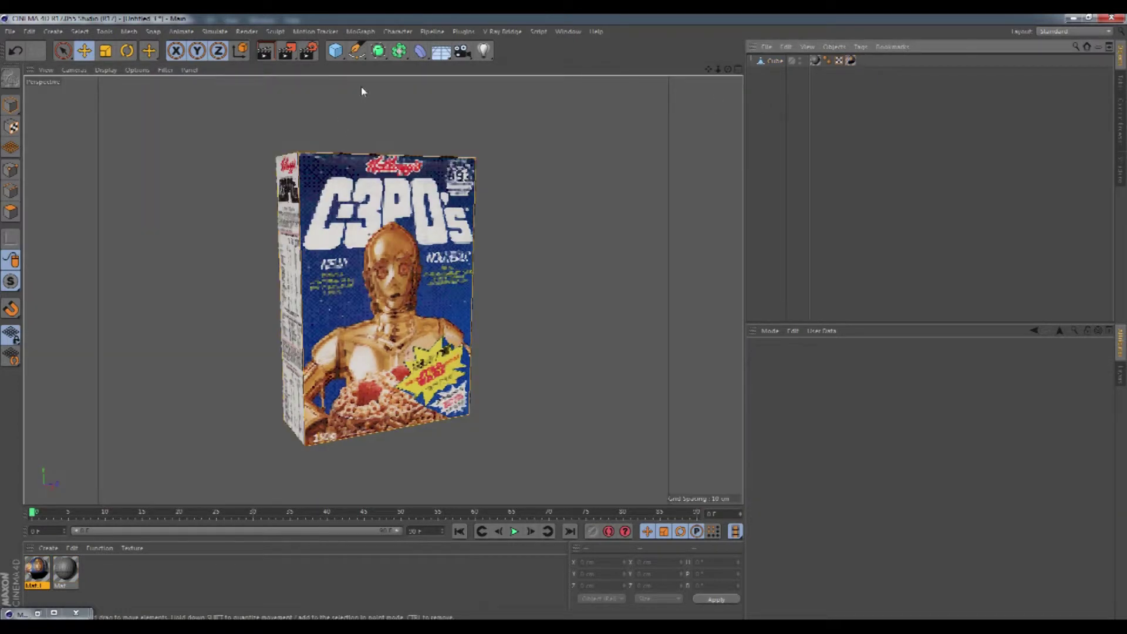
{"action": "left_click", "coordinate": [444, 54]}
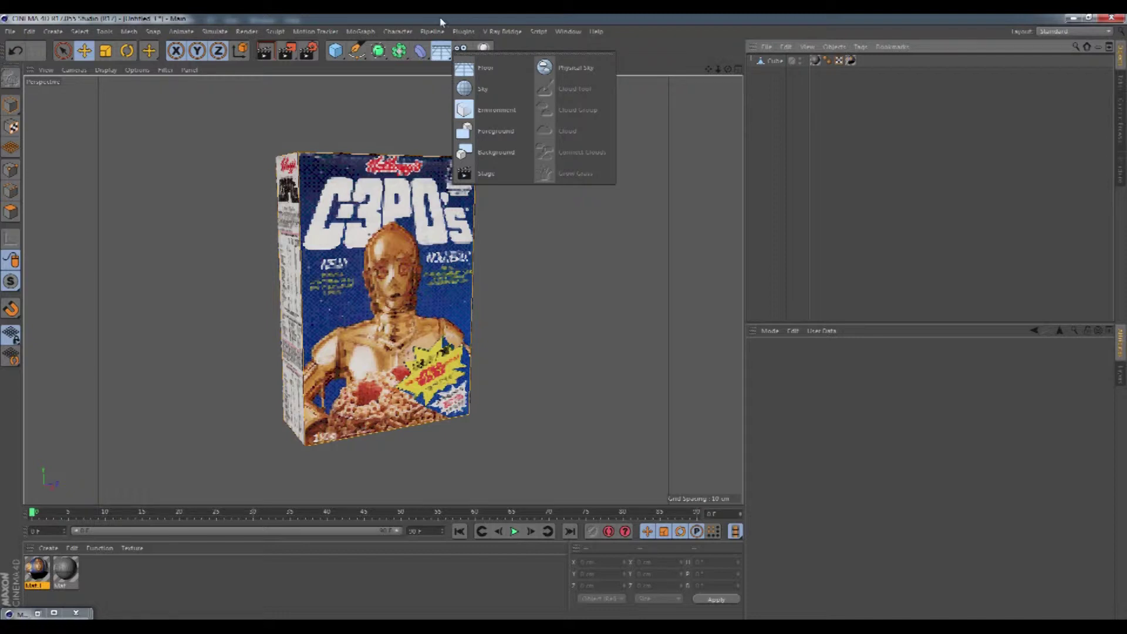
Add a 400 × 400 cm Plane primitive as the floor and show all four viewports
{"action": "left_click", "coordinate": [340, 58]}
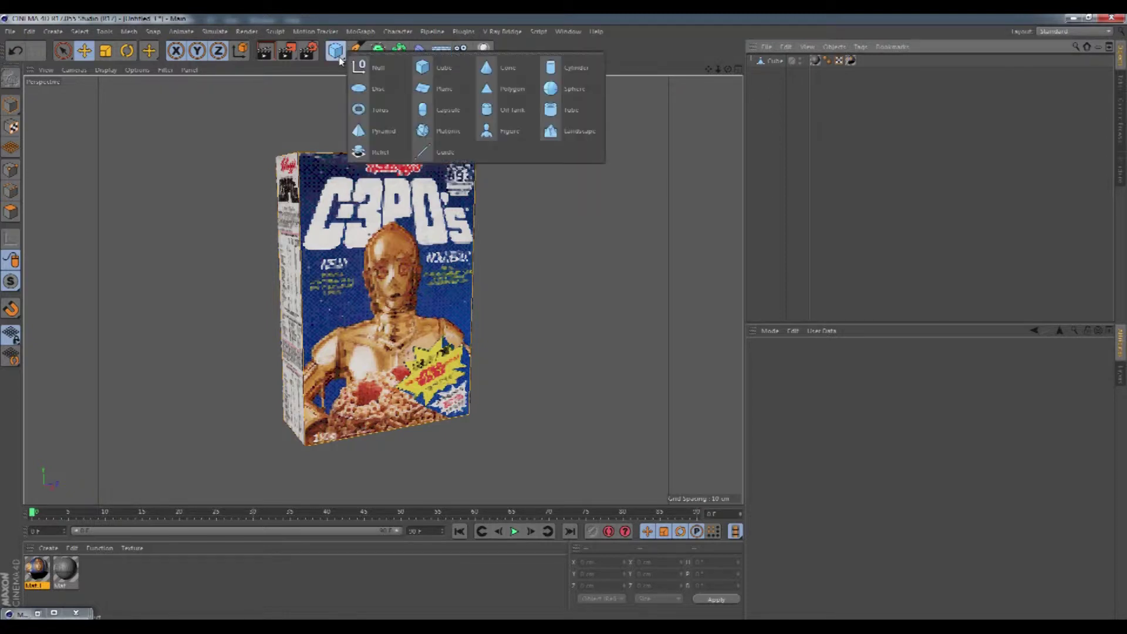
{"action": "left_click", "coordinate": [434, 89]}
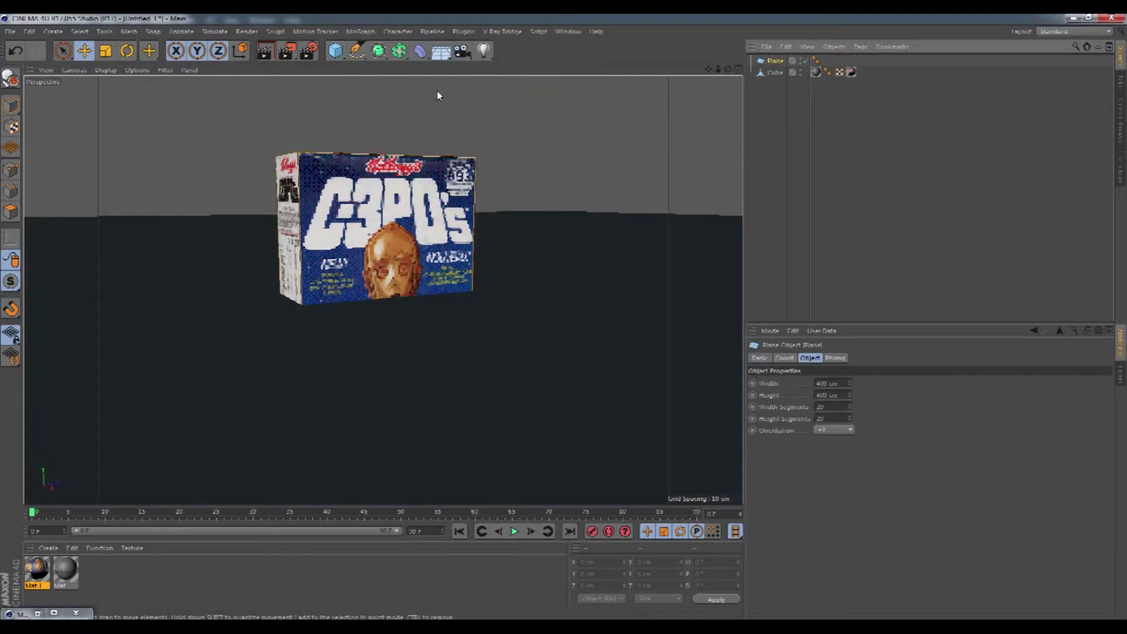
{"action": "middle_click", "coordinate": [455, 294]}
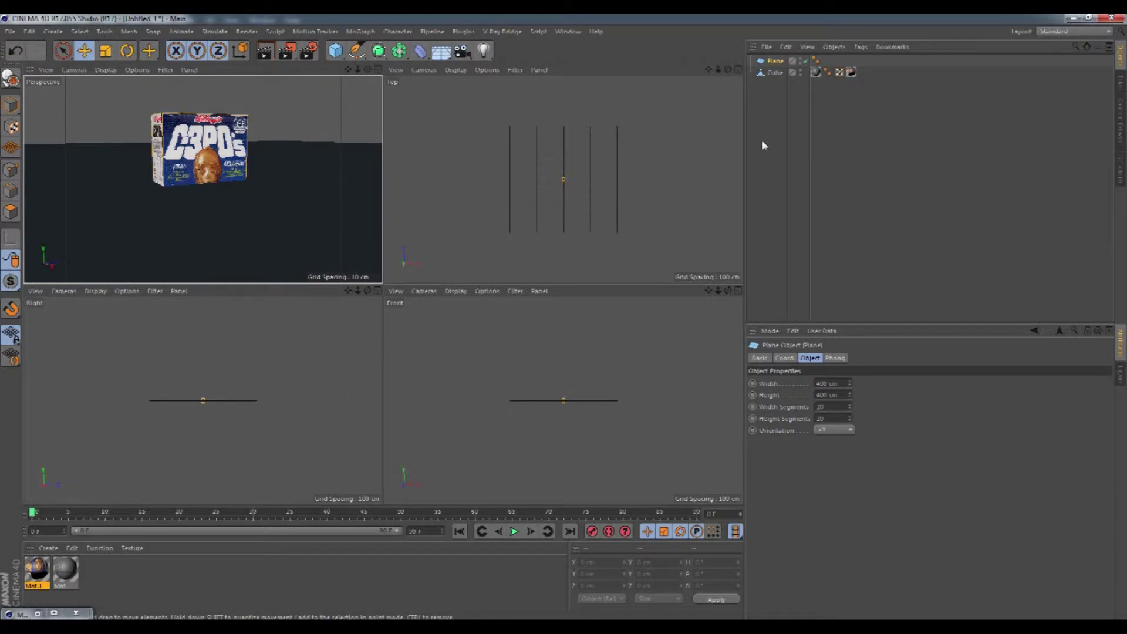
Adjust the plane's height along Y so it sits beneath the cereal box
{"action": "left_click_drag", "start_coordinate": [62, 50], "coordinate": [114, 67]}
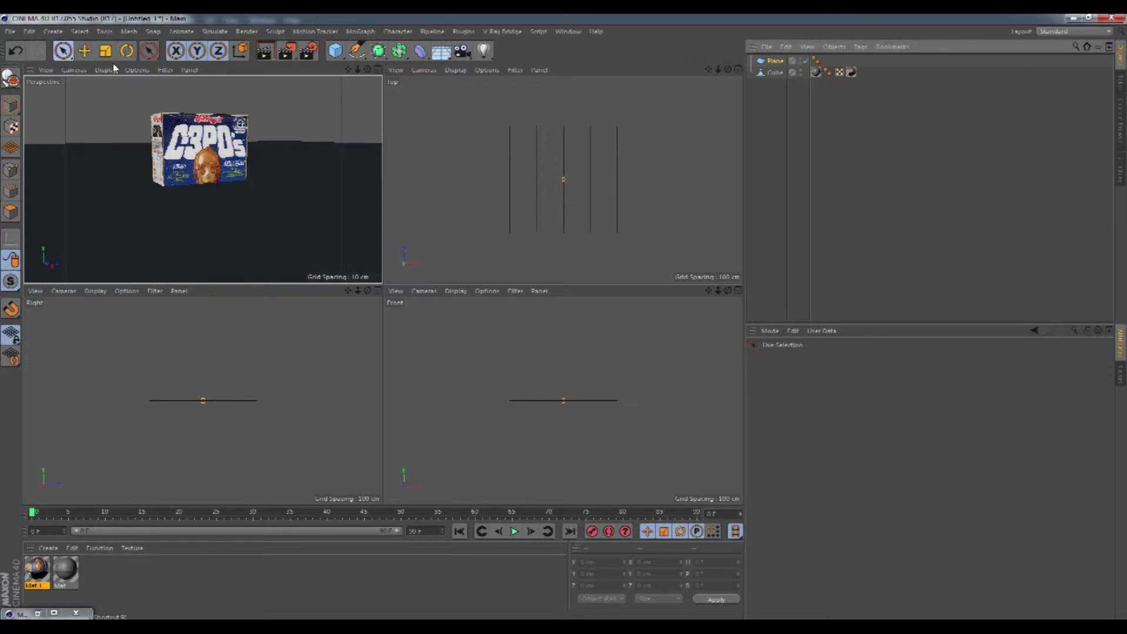
{"action": "left_click", "coordinate": [12, 214]}
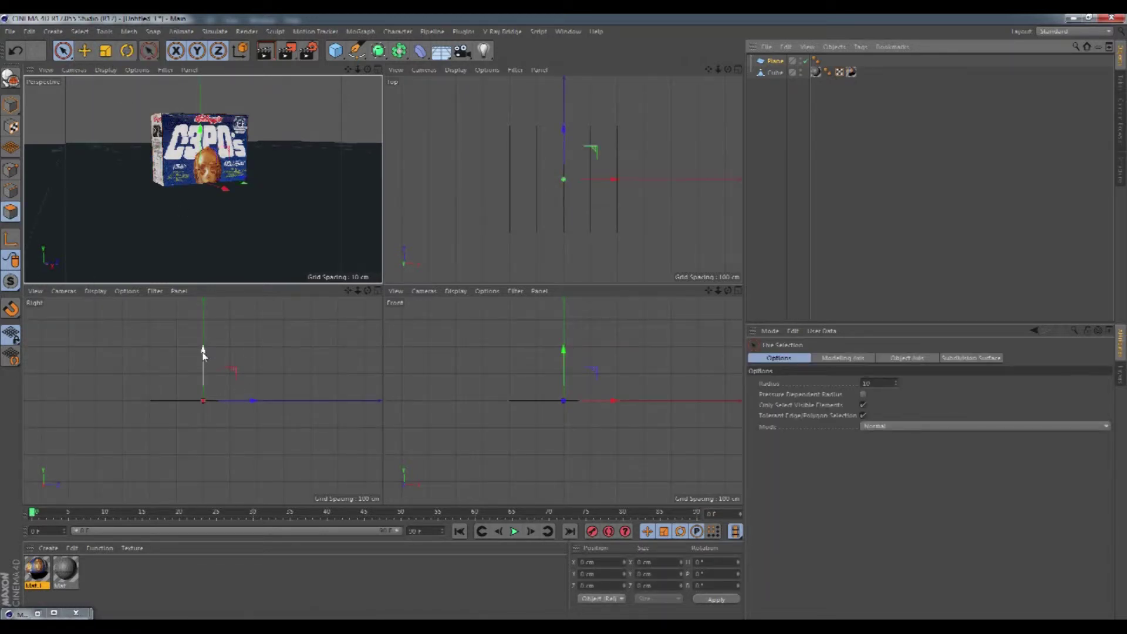
{"action": "left_click_drag", "start_coordinate": [202, 355], "coordinate": [202, 360]}
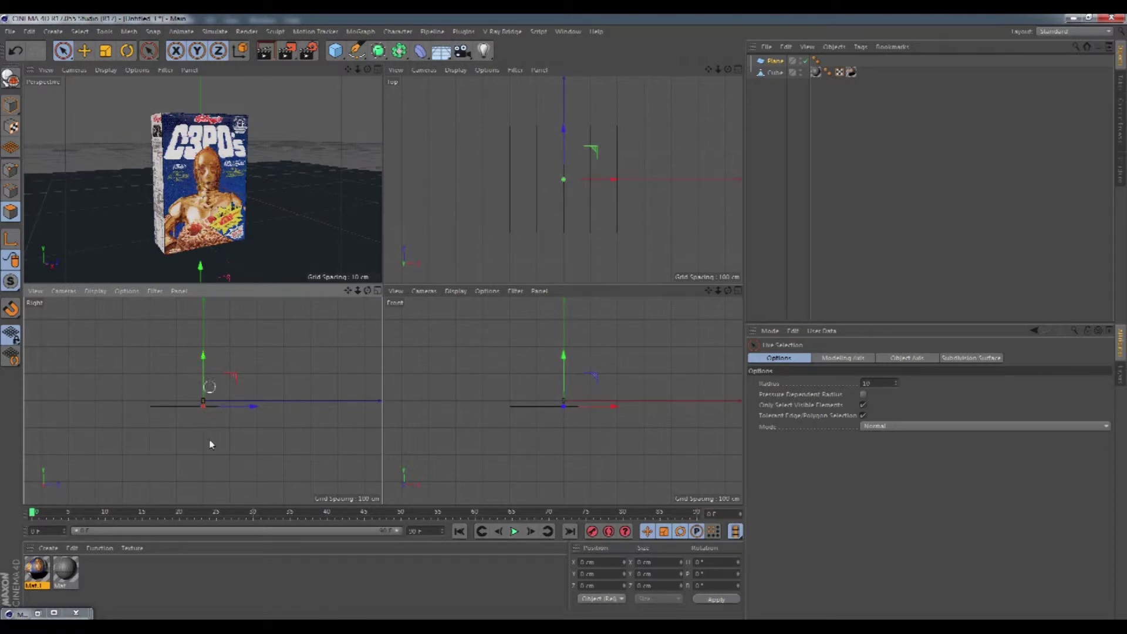
{"action": "scroll", "coordinate": [205, 352], "scroll_direction": "up", "scroll_amount": 5}
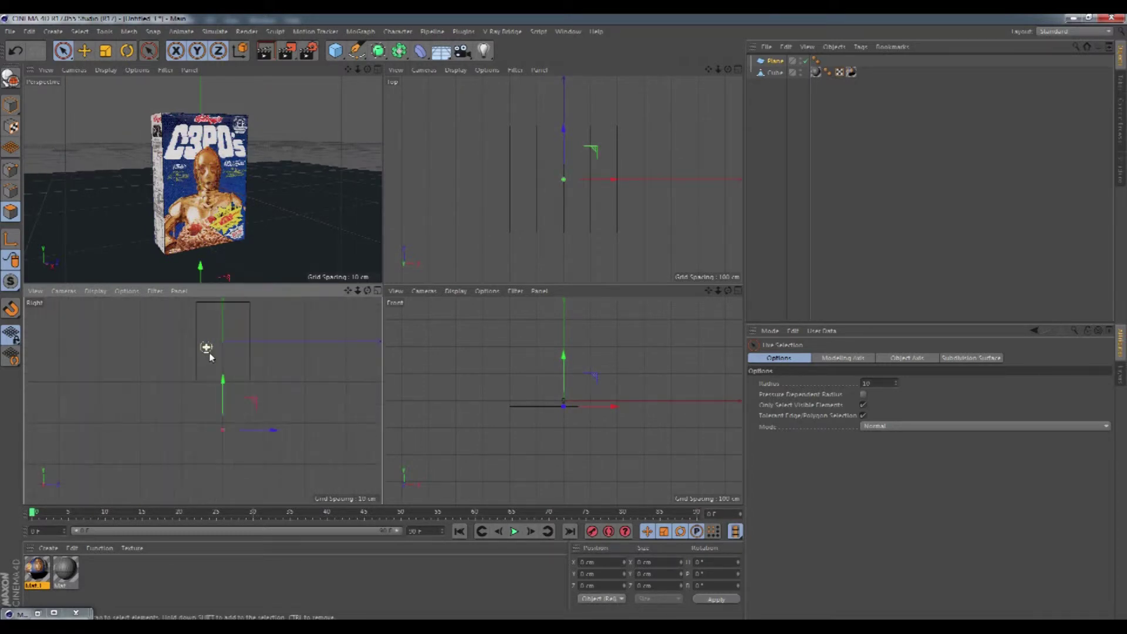
{"action": "left_click_drag", "start_coordinate": [224, 381], "coordinate": [231, 336]}
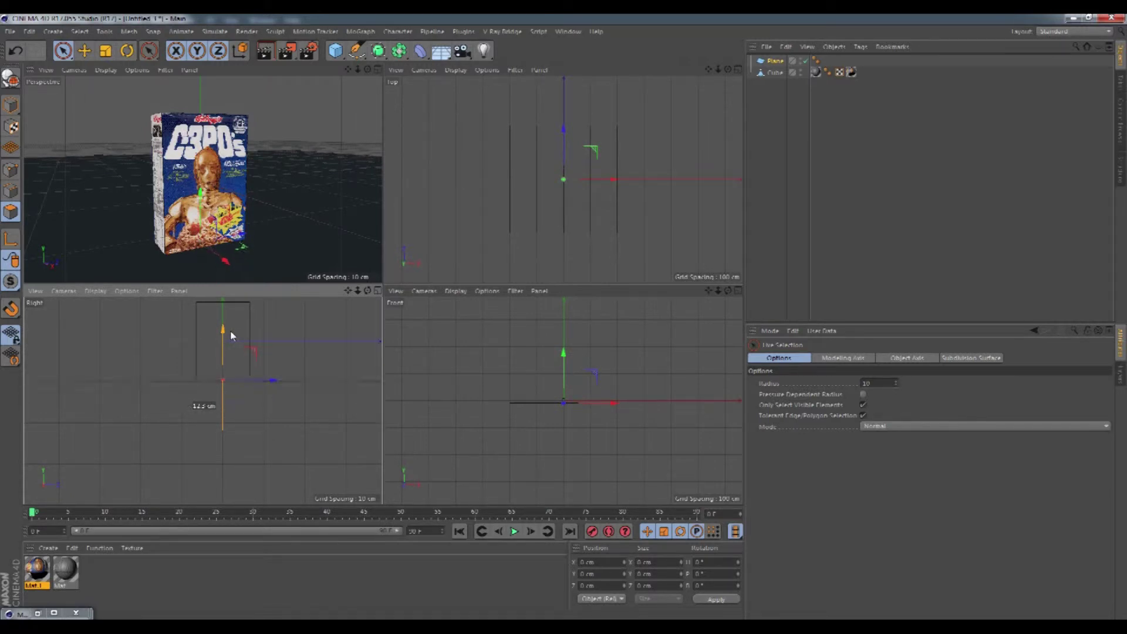
Select the floor plane and maximize the Top view to look straight down on it
{"action": "middle_click", "coordinate": [243, 189]}
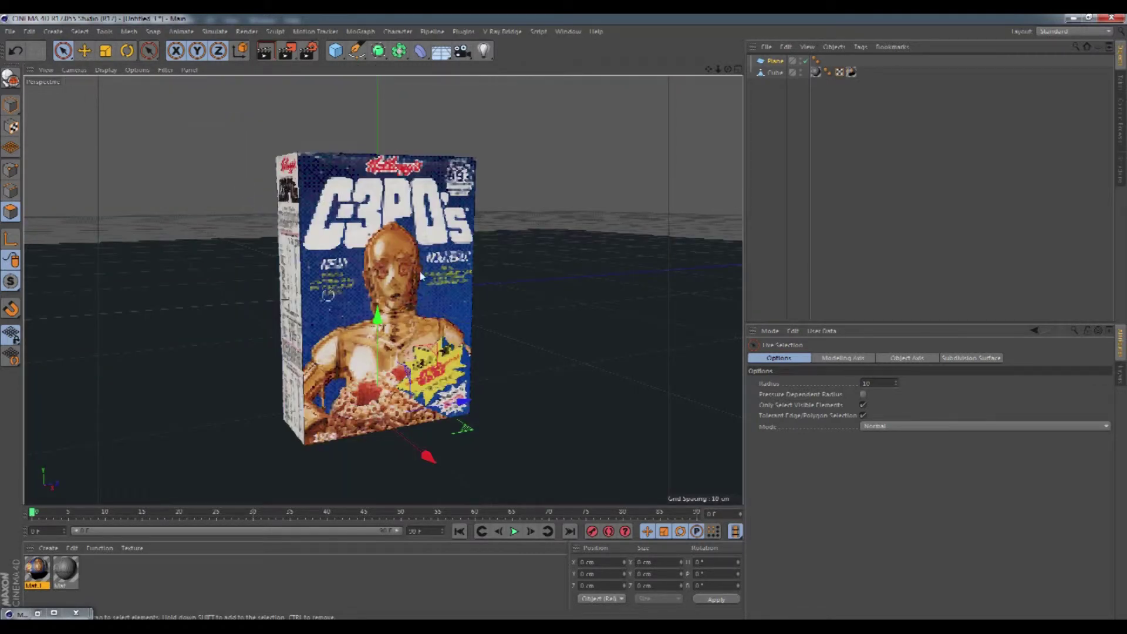
{"action": "left_click", "coordinate": [584, 229]}
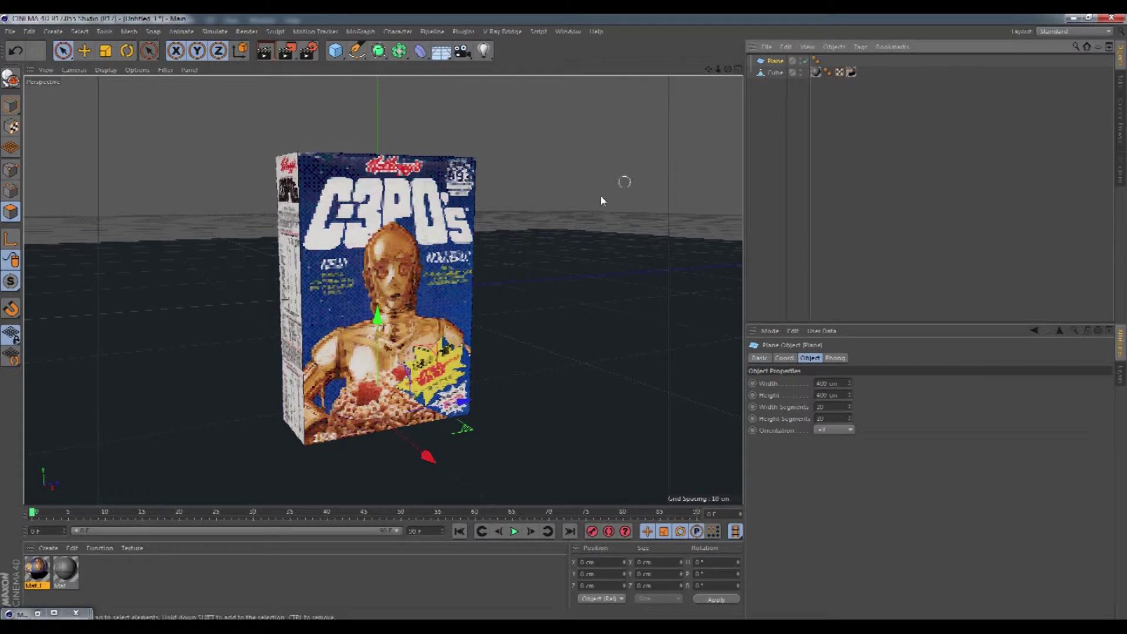
{"action": "scroll", "coordinate": [601, 198], "scroll_direction": "up", "scroll_amount": 2}
{"action": "middle_click", "coordinate": [587, 200]}
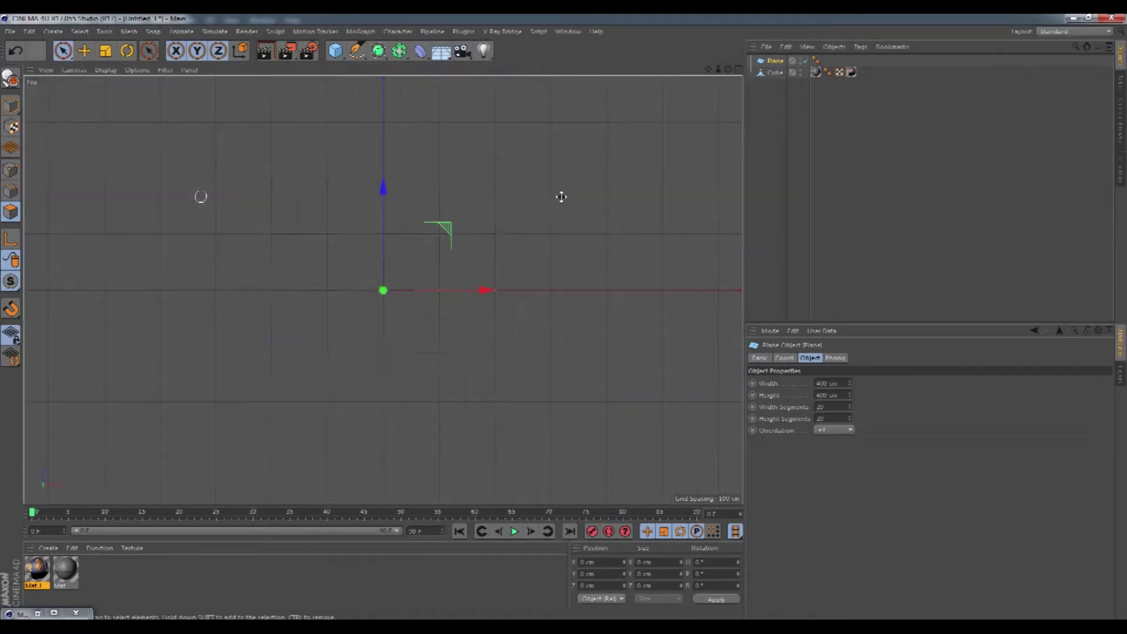
Scale the floor plane up greatly in the Top view, then recentre the box in full Perspective
{"action": "left_click", "coordinate": [107, 51]}
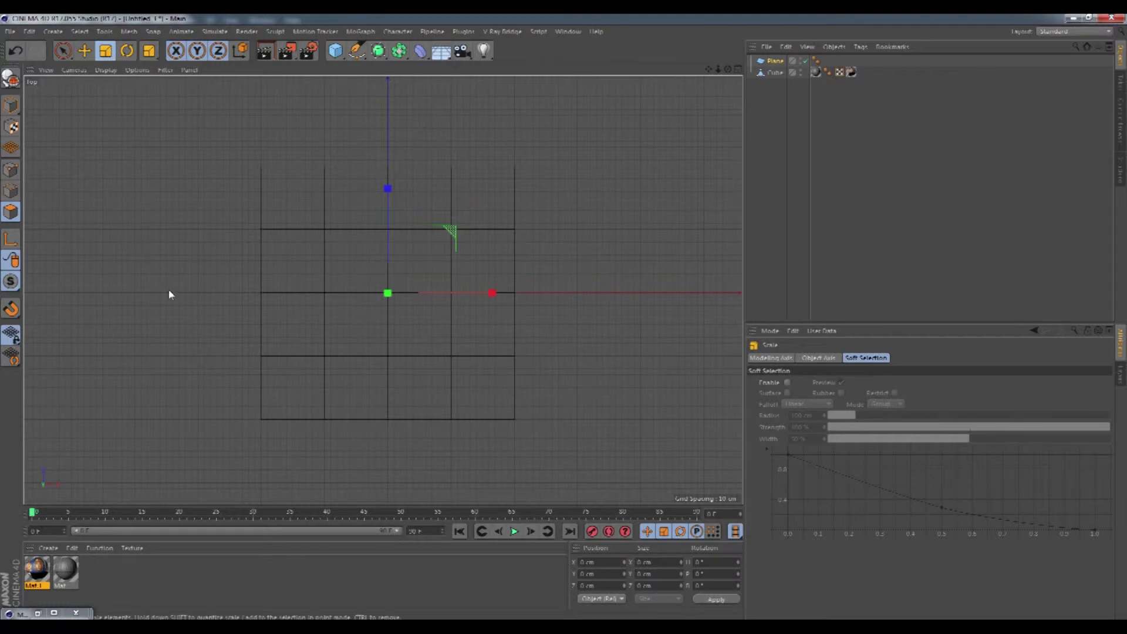
{"action": "mouse_move", "coordinate": [182, 291]}
{"action": "left_mouse_down"}
{"action": "mouse_move", "coordinate": [338, 287]}
{"action": "mouse_move", "coordinate": [563, 319]}
{"action": "left_mouse_up"}
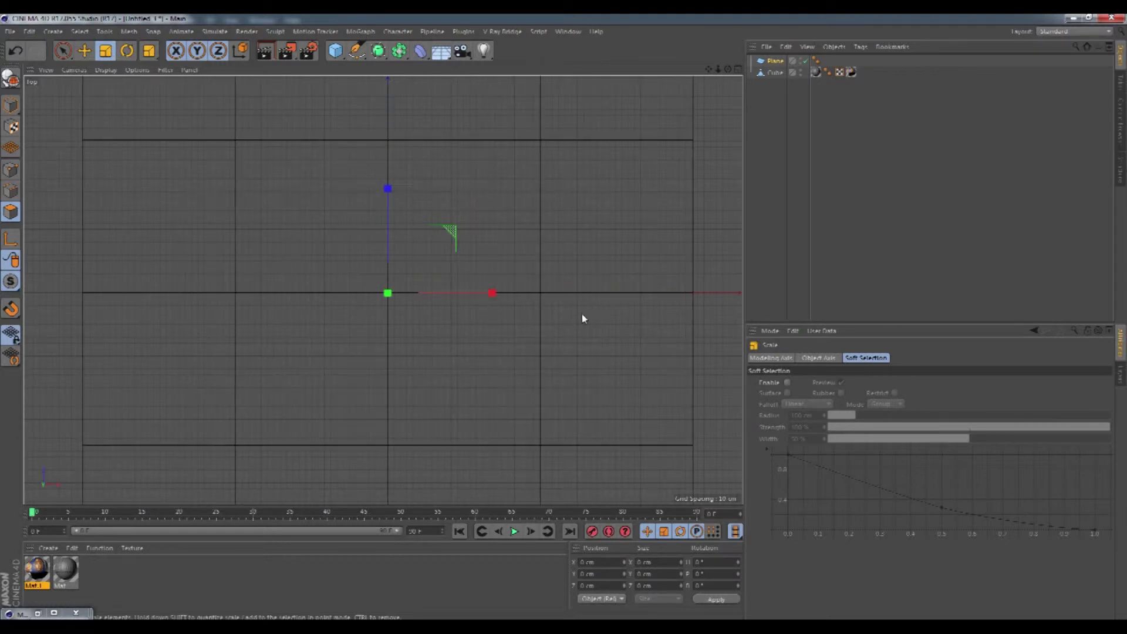
{"action": "middle_click", "coordinate": [189, 292]}
{"action": "middle_click", "coordinate": [231, 214]}
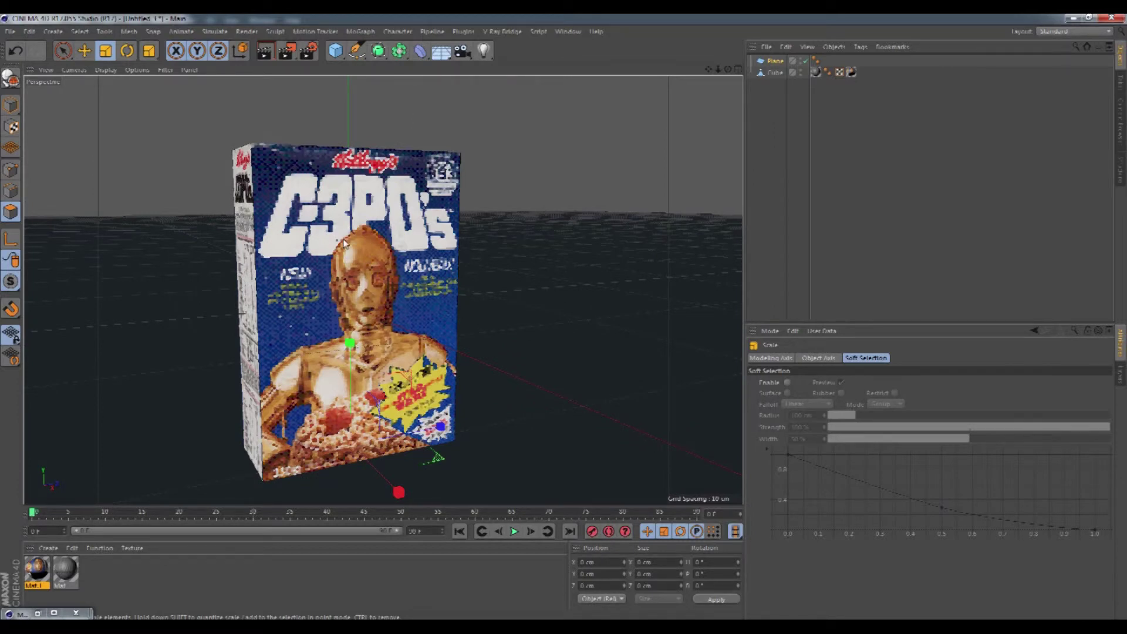
{"action": "left_click_drag", "start_coordinate": [710, 70], "coordinate": [710, 80]}
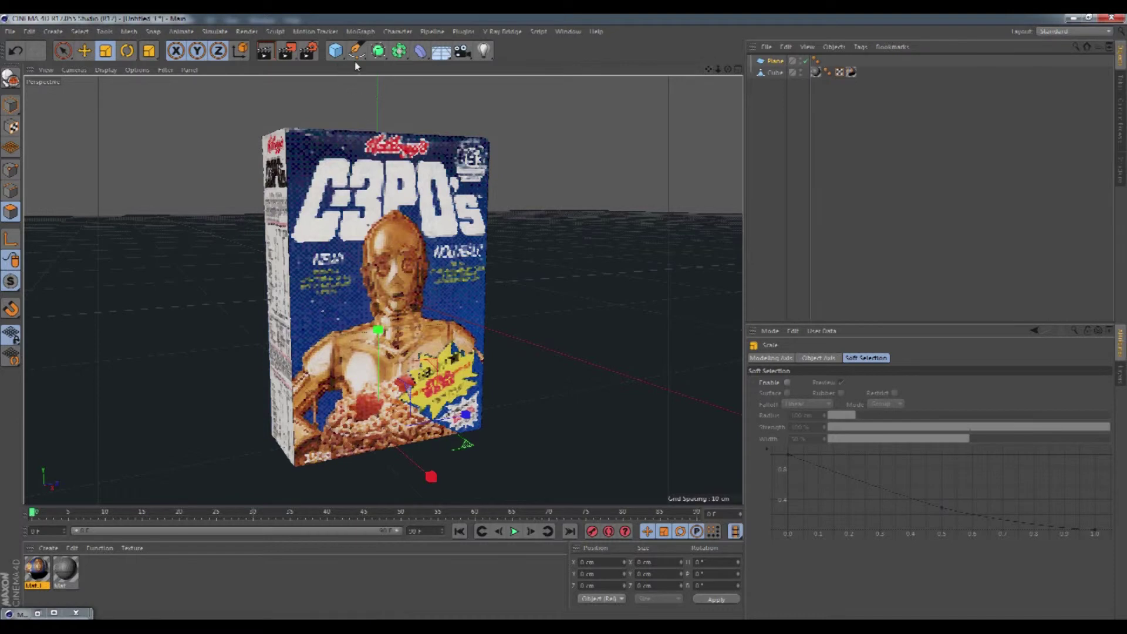
Add a Sky object to the scene and render a preview
{"action": "left_click", "coordinate": [442, 51]}
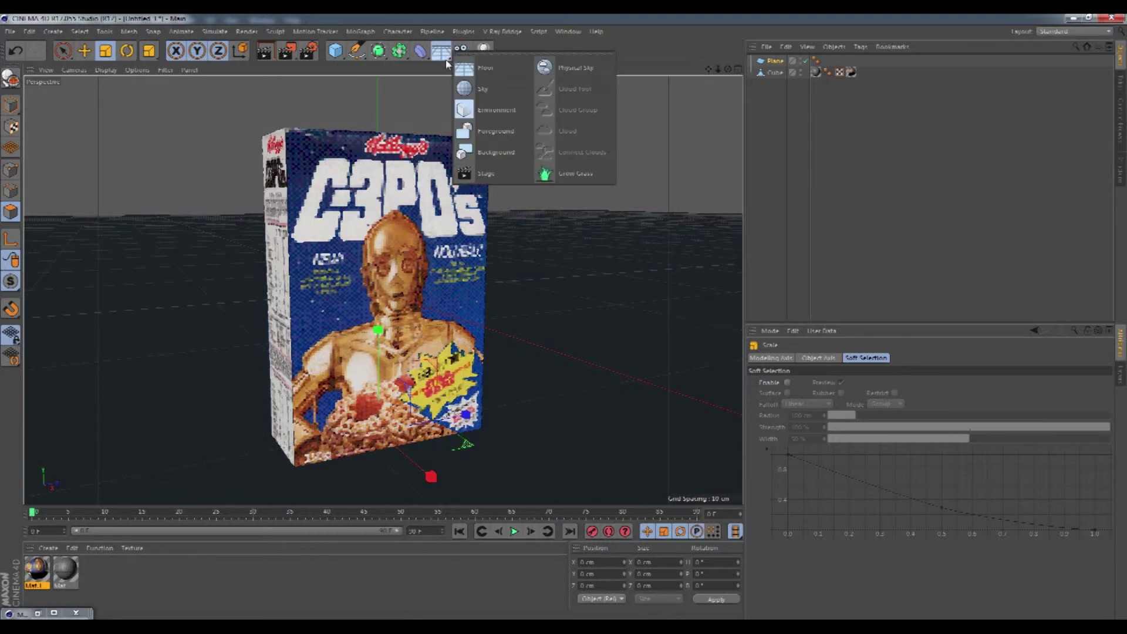
{"action": "left_click", "coordinate": [482, 89]}
{"action": "left_click", "coordinate": [778, 118]}
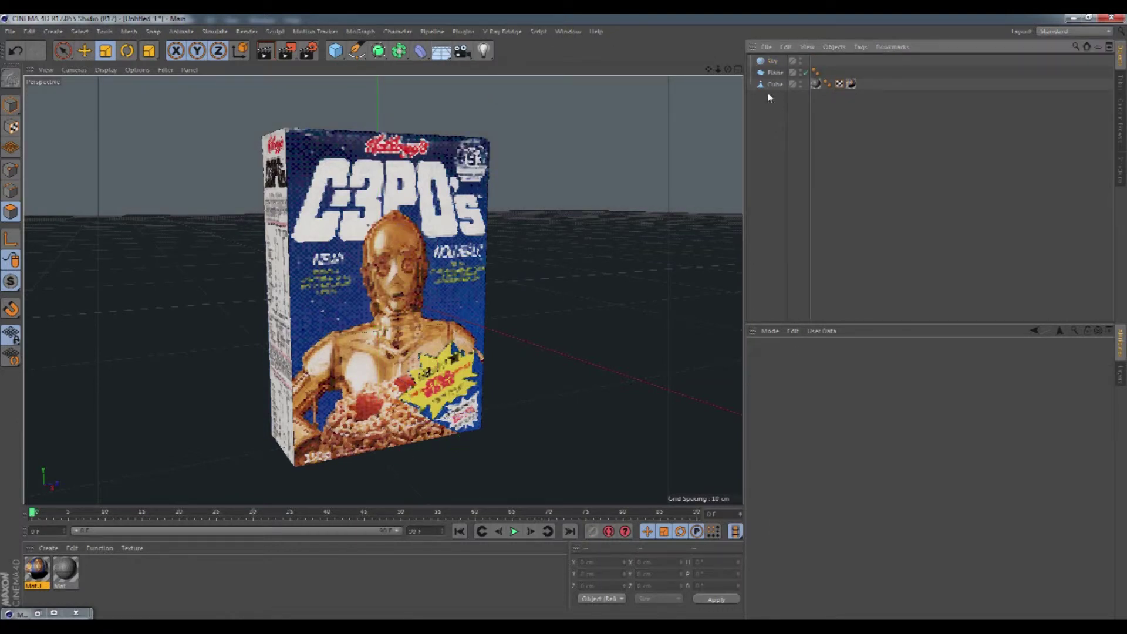
{"action": "left_click", "coordinate": [266, 51]}
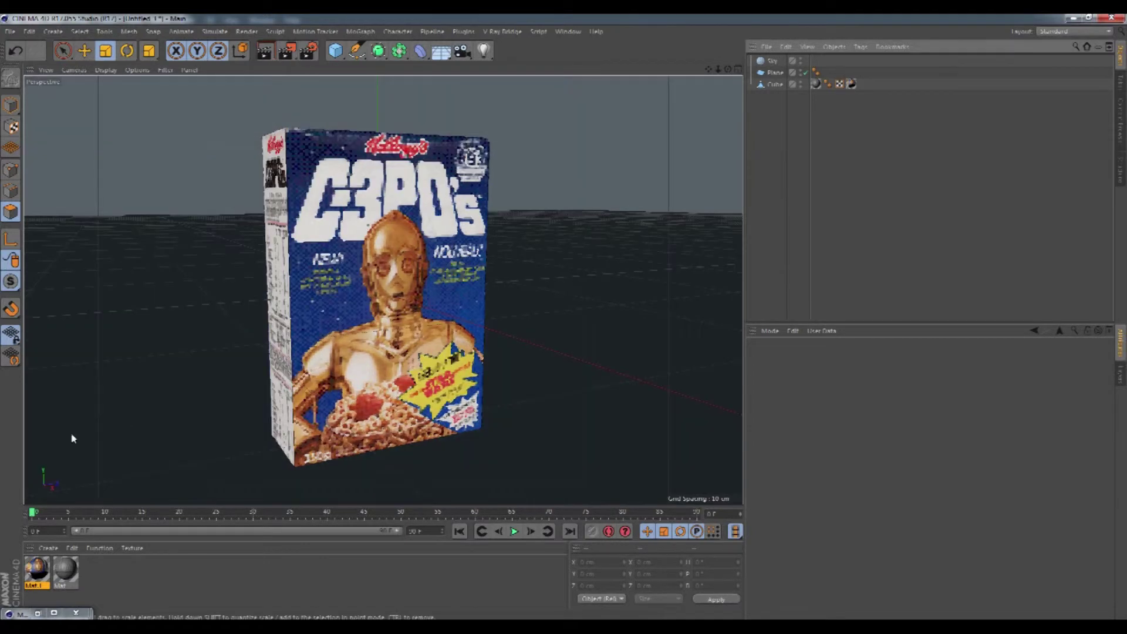
Create a new material Mat.2 with a light cyan Color (H 191, S 16%)
{"action": "left_click", "coordinate": [49, 548]}
{"action": "left_click", "coordinate": [62, 448]}
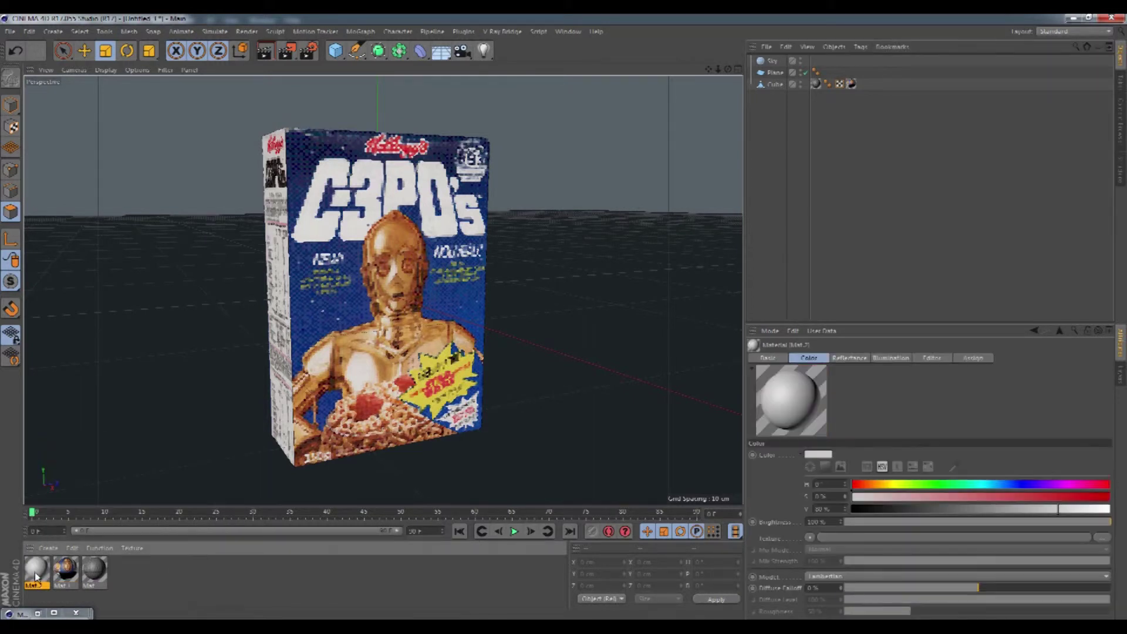
{"action": "double_click", "coordinate": [35, 571]}
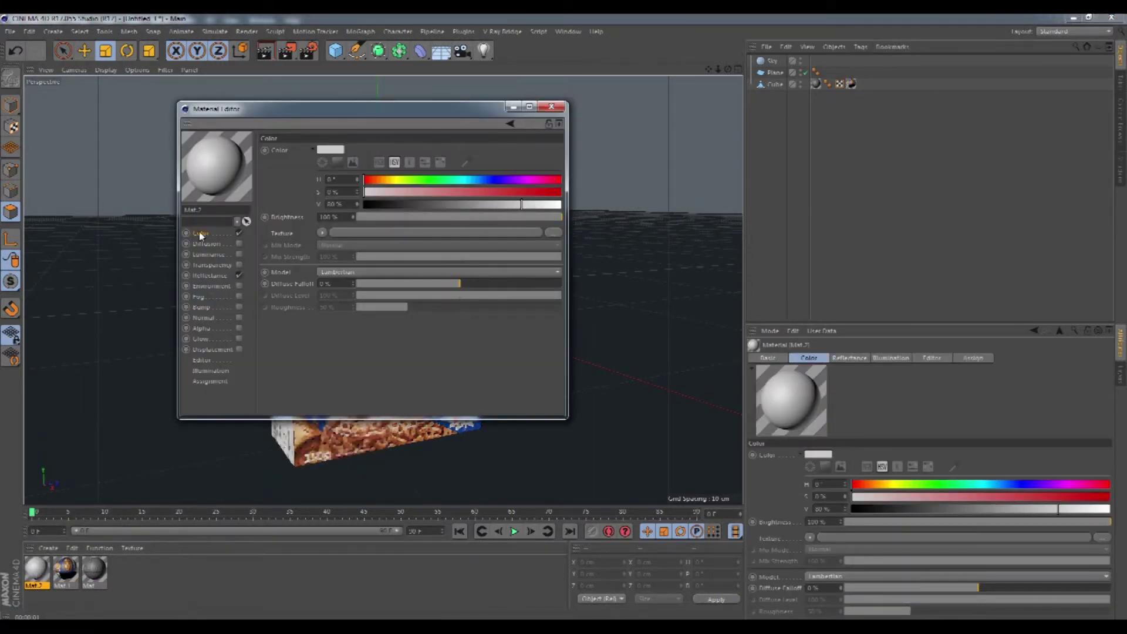
{"action": "left_click", "coordinate": [330, 149]}
{"action": "left_click", "coordinate": [329, 149]}
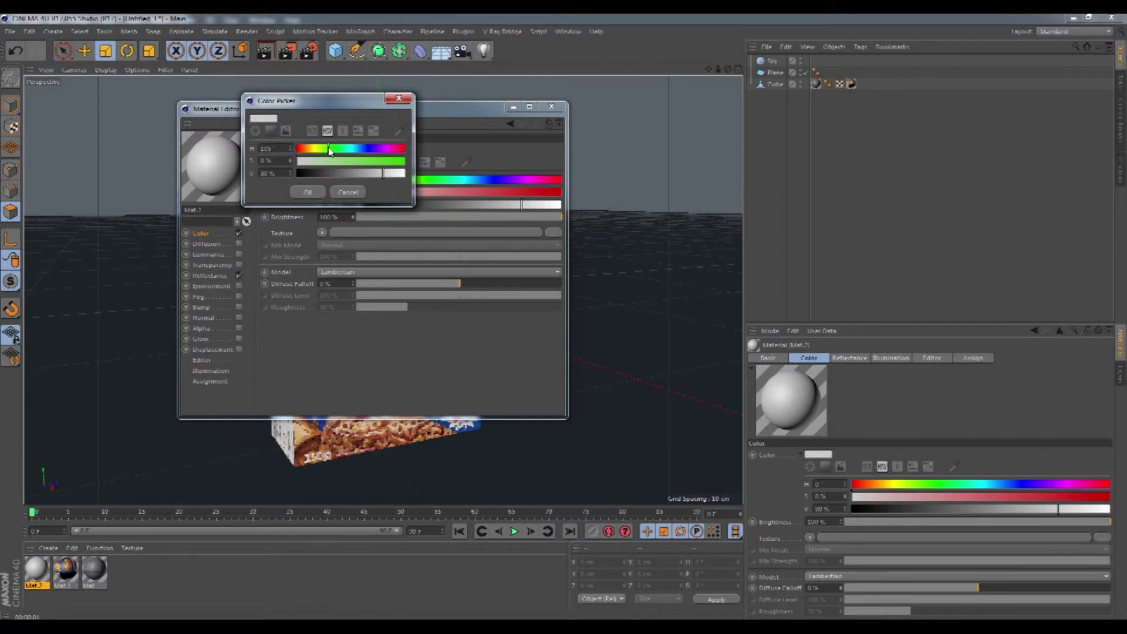
{"action": "left_click", "coordinate": [352, 150]}
{"action": "left_click_drag", "start_coordinate": [354, 161], "coordinate": [323, 162]}
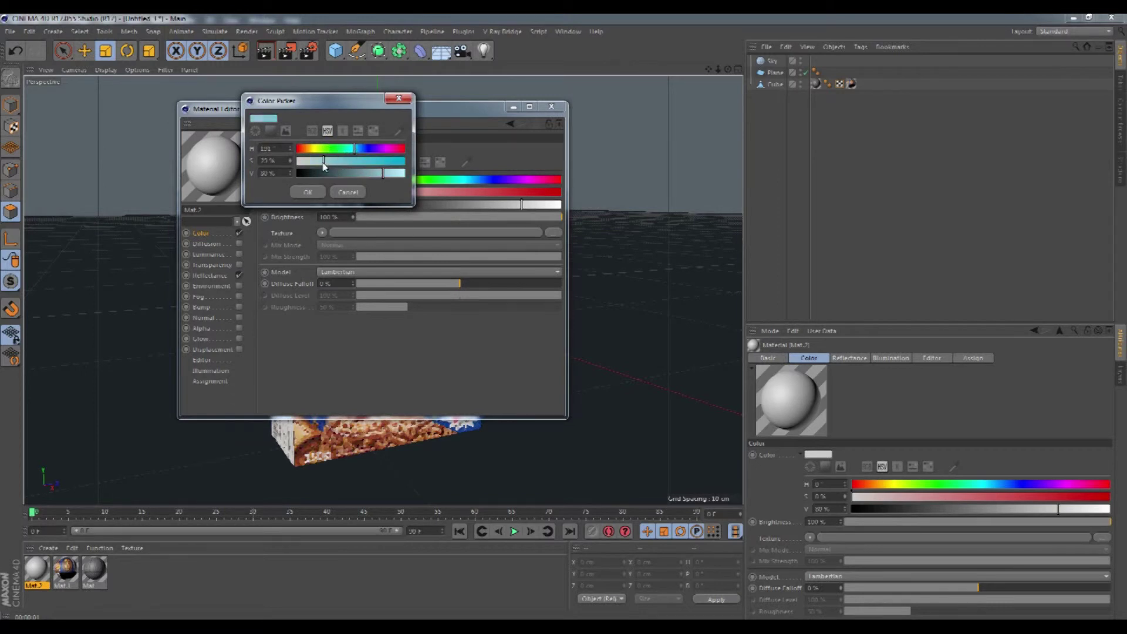
{"action": "left_click", "coordinate": [309, 193]}
Apply Mat.2 to both the Sky and the floor Plane and render a preview
{"action": "left_click", "coordinate": [550, 108]}
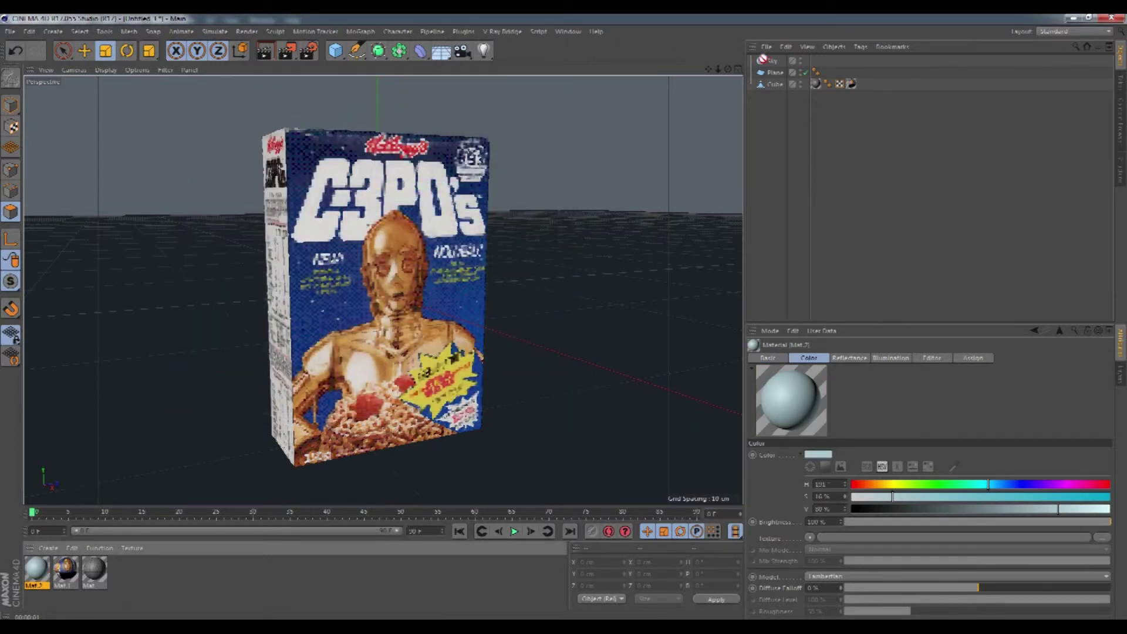
{"action": "left_click_drag", "start_coordinate": [762, 59], "coordinate": [769, 61]}
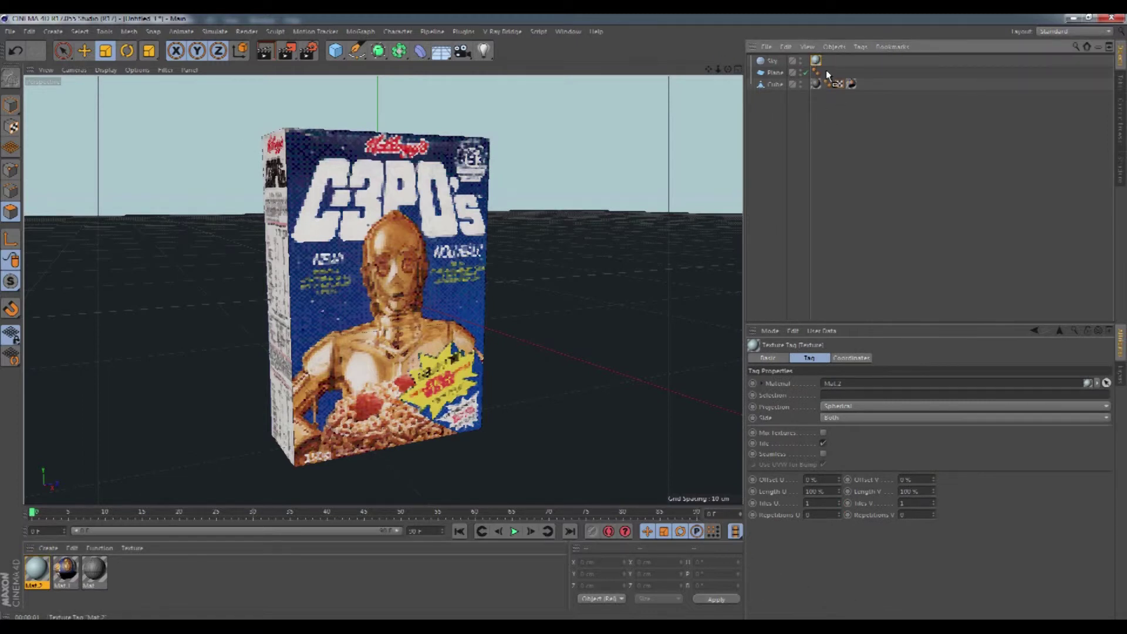
{"action": "left_click_drag", "start_coordinate": [827, 74], "coordinate": [828, 72]}
{"action": "left_click", "coordinate": [264, 52]}
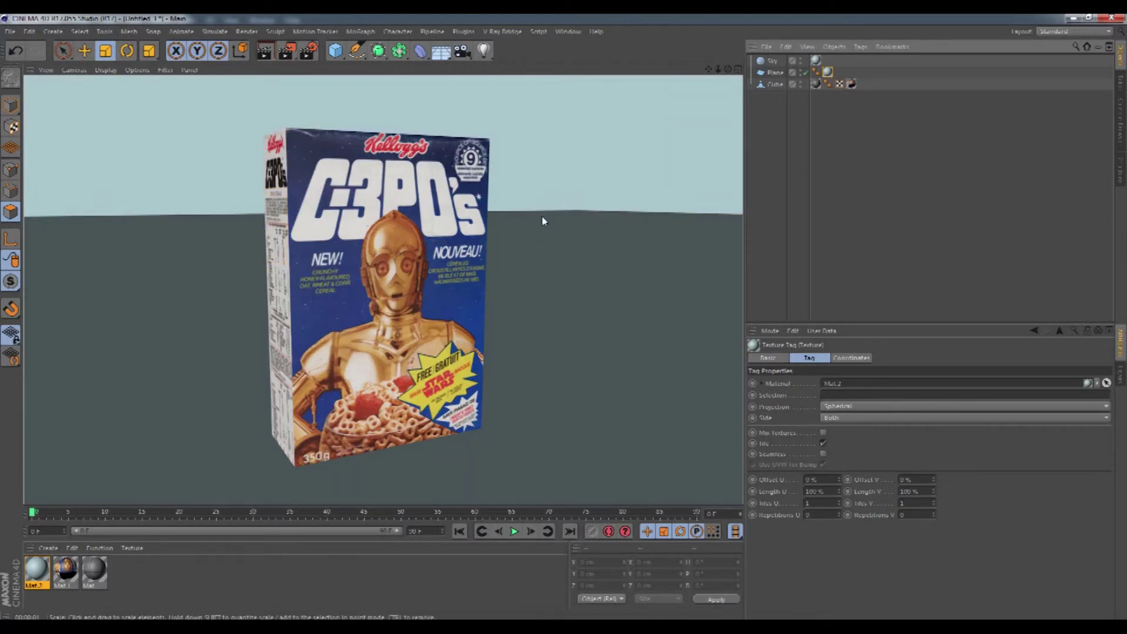
{"action": "left_click", "coordinate": [772, 144]}
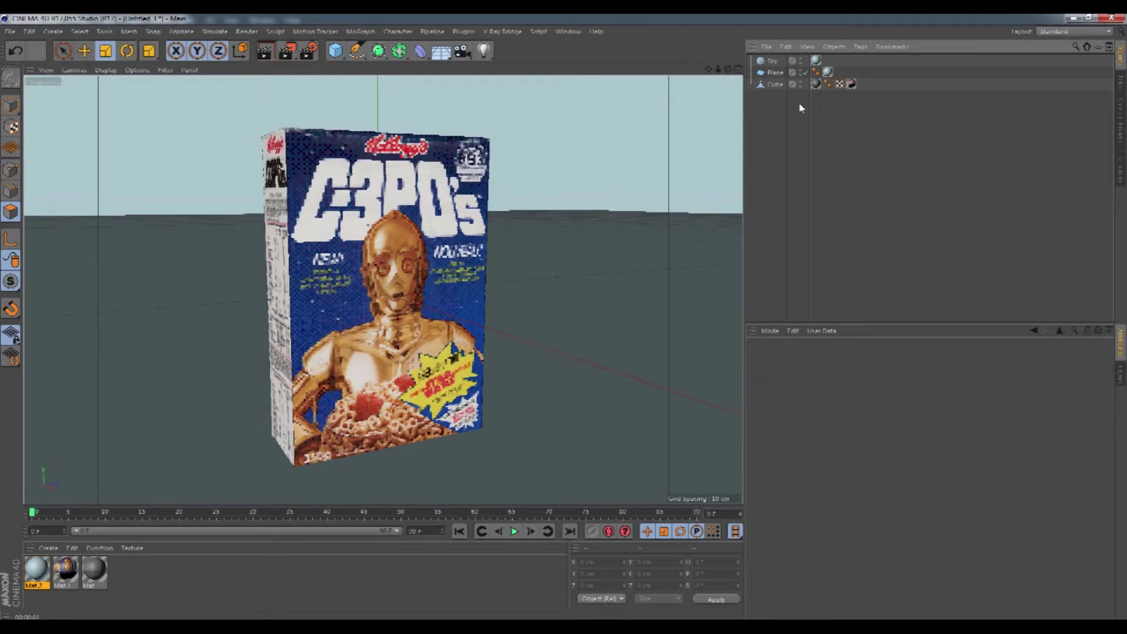
Add a Compositing tag to the floor Plane
{"action": "left_click", "coordinate": [775, 72]}
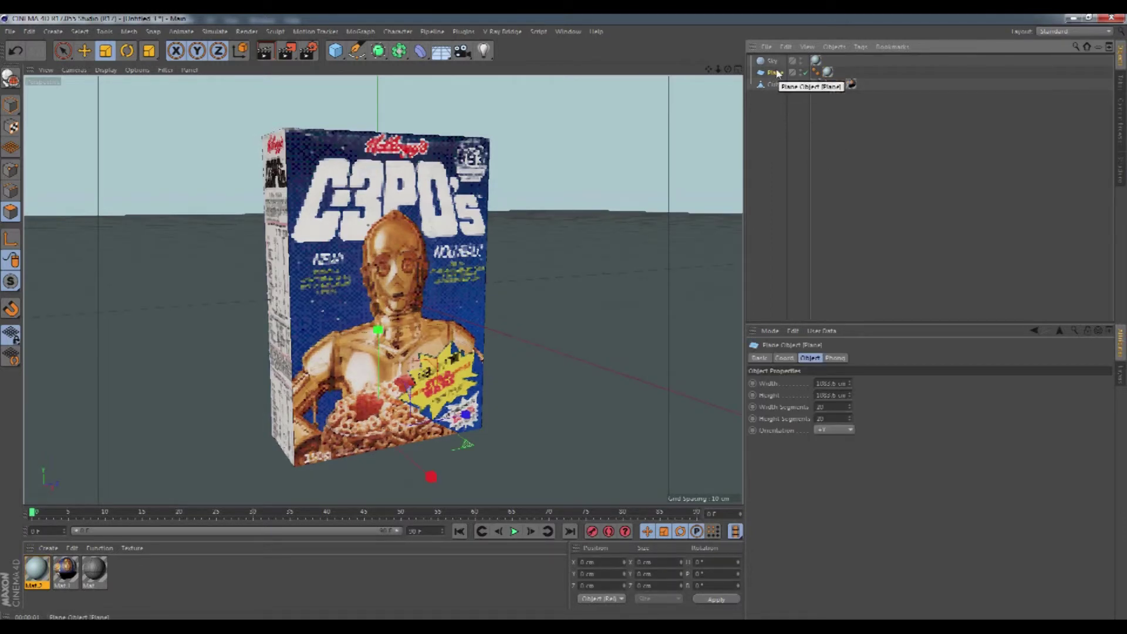
{"action": "right_click", "coordinate": [775, 73]}
{"action": "mouse_move", "coordinate": [815, 80]}
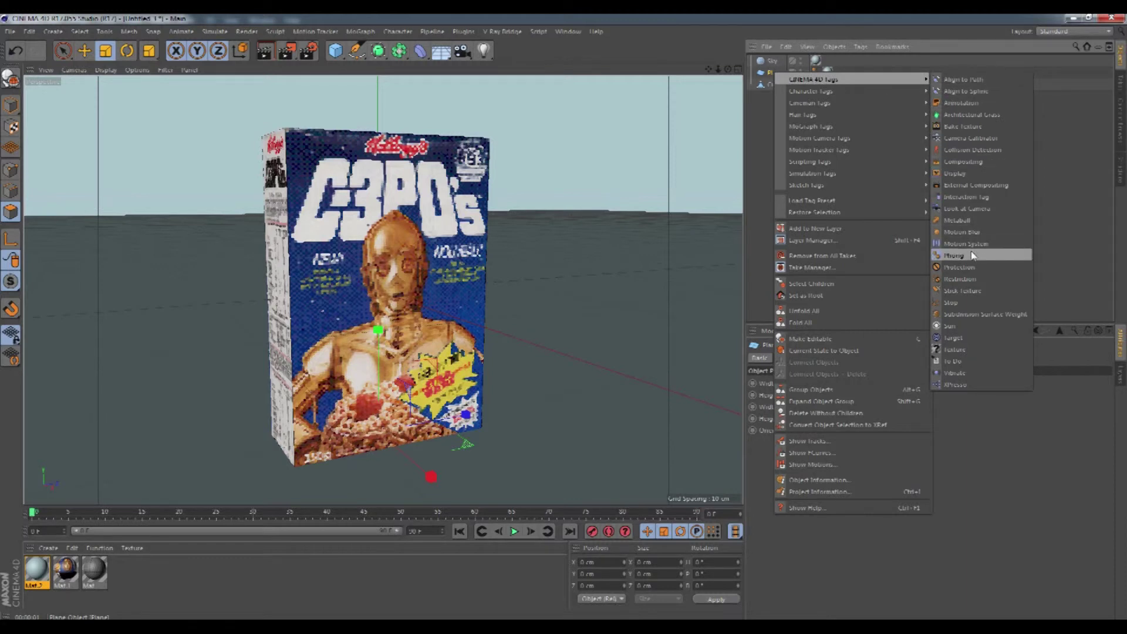
{"action": "left_click", "coordinate": [974, 165]}
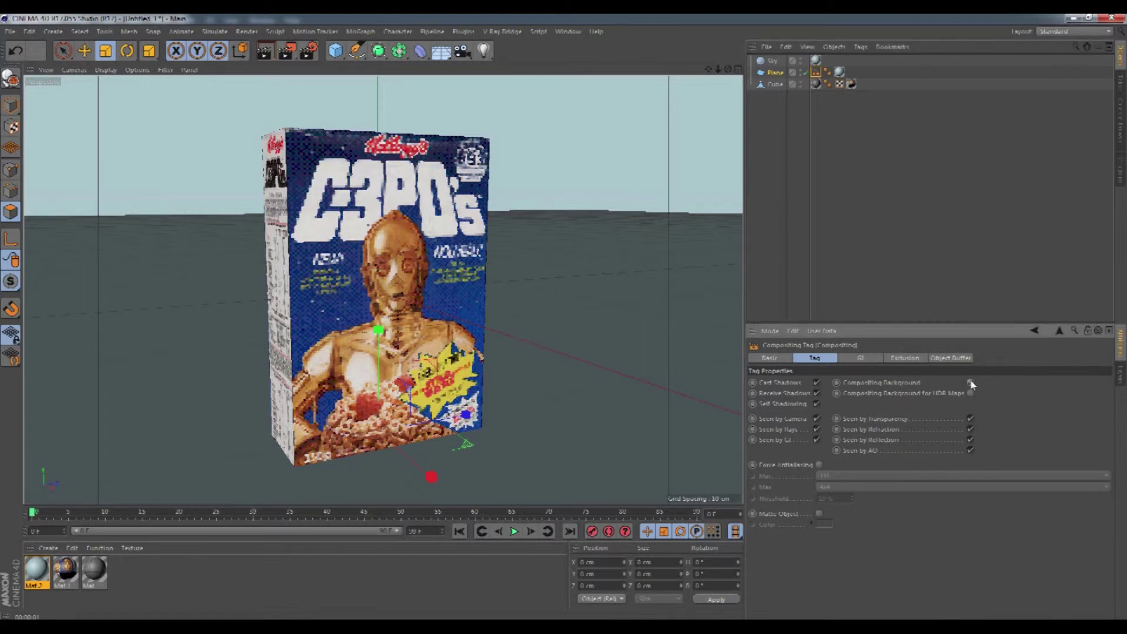
Add a Compositing tag to the Sky with Compositing Background enabled, then render
{"action": "left_click", "coordinate": [773, 61]}
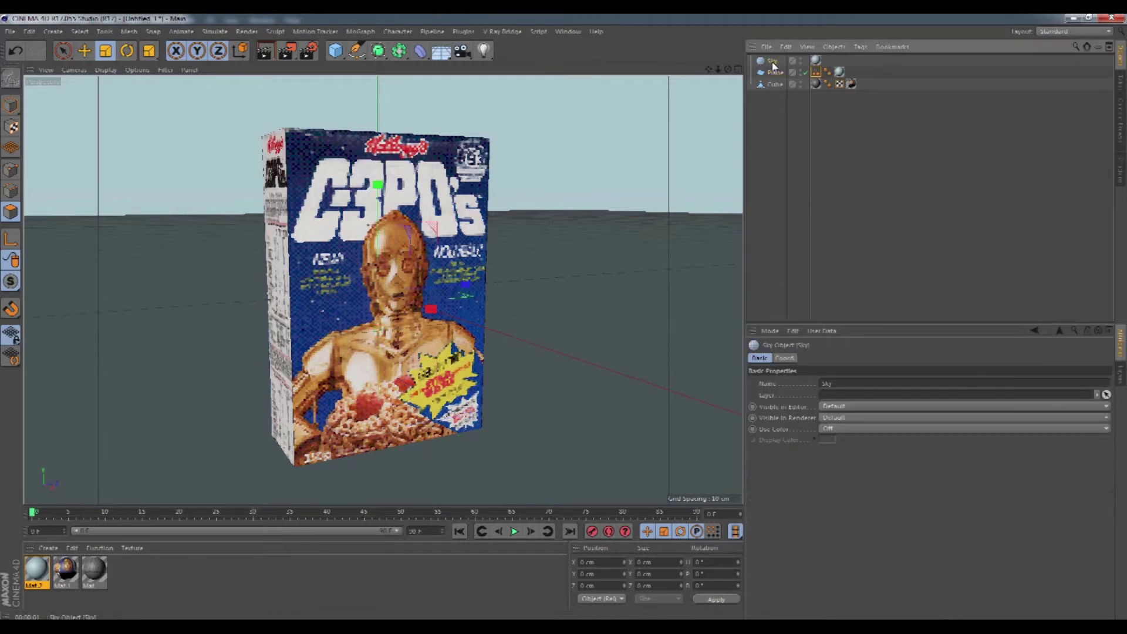
{"action": "right_click", "coordinate": [772, 62]}
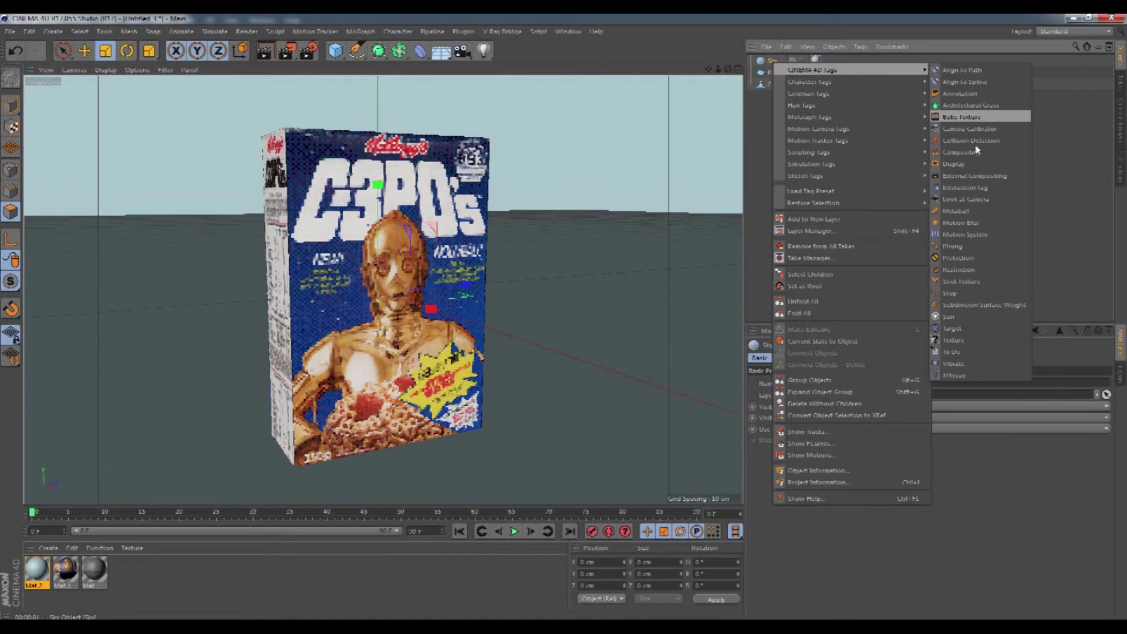
{"action": "left_click", "coordinate": [975, 154]}
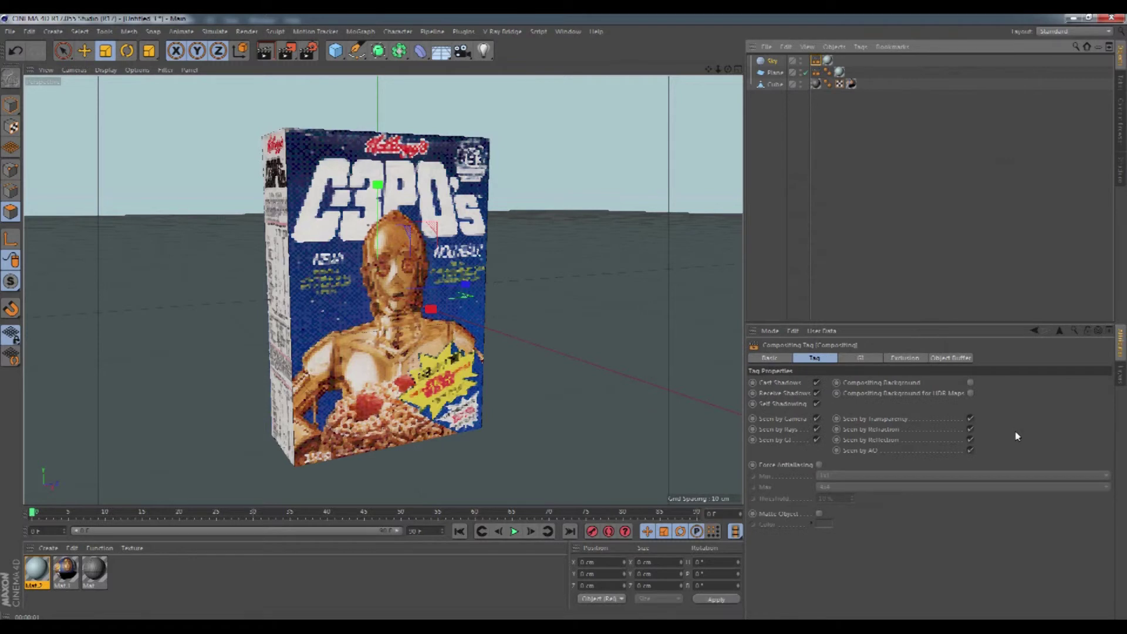
{"action": "left_click", "coordinate": [970, 382]}
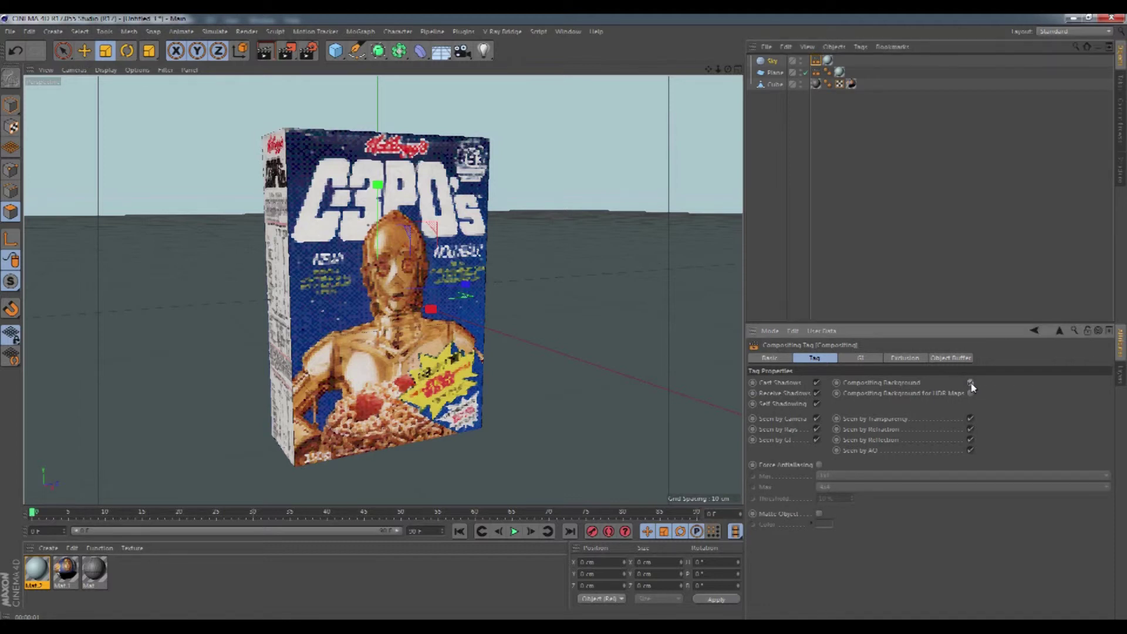
{"action": "left_click", "coordinate": [264, 54]}
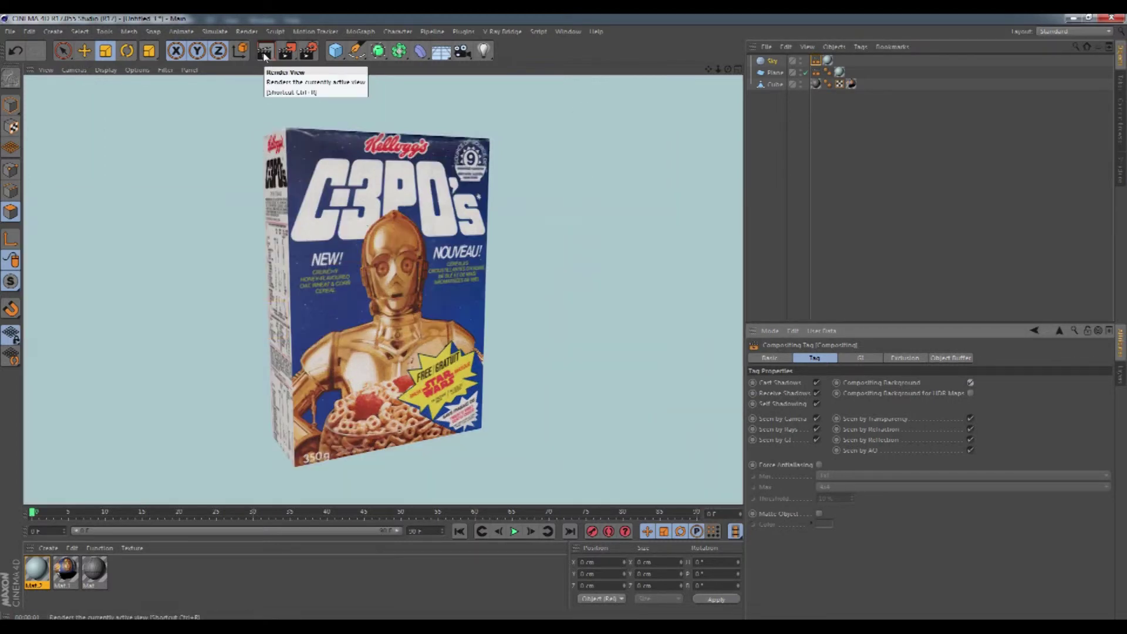
Add an omni light and move it sideways and high above the cereal box
{"action": "left_click", "coordinate": [781, 167]}
{"action": "left_click_drag", "start_coordinate": [484, 52], "coordinate": [532, 68]}
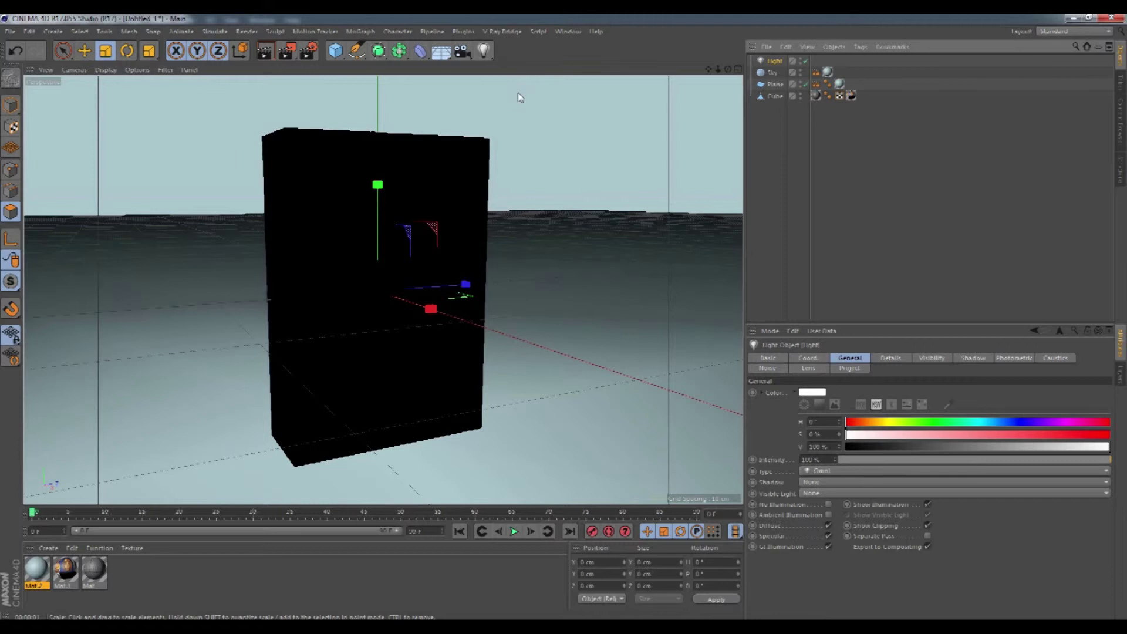
{"action": "left_click", "coordinate": [63, 51]}
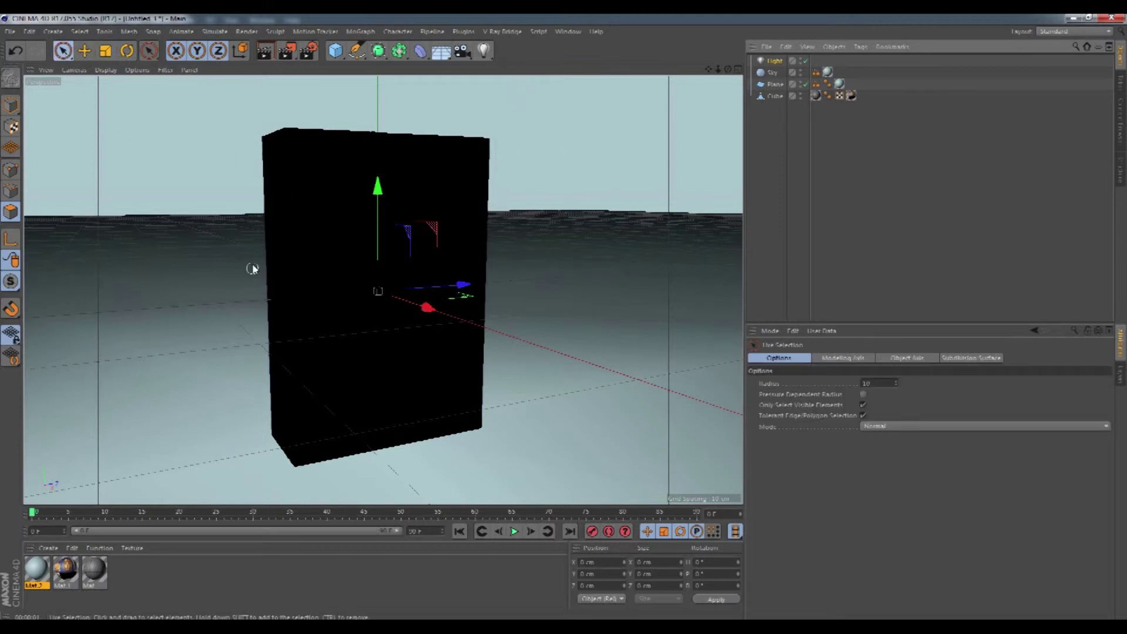
{"action": "left_click_drag", "start_coordinate": [430, 309], "coordinate": [639, 379]}
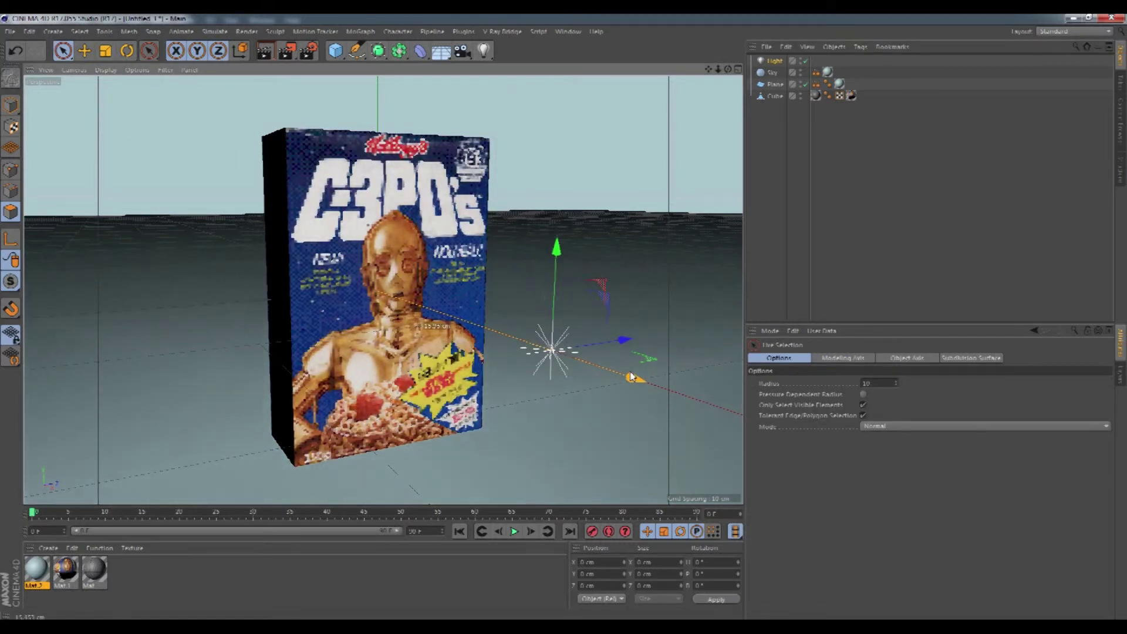
{"action": "left_click_drag", "start_coordinate": [563, 265], "coordinate": [565, 27]}
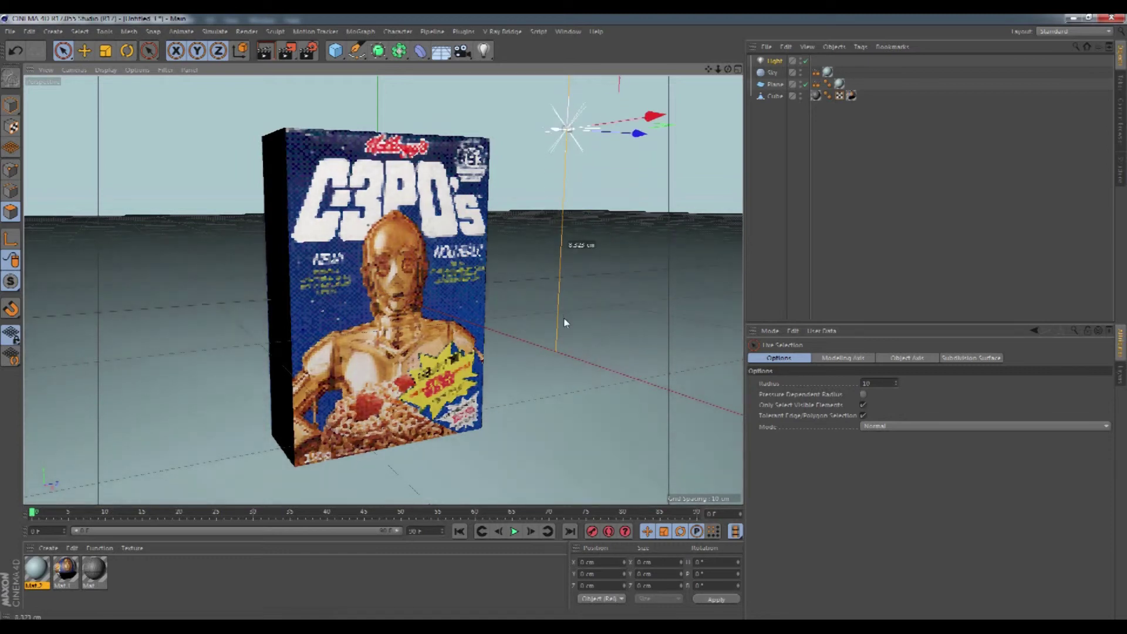
Give the light Shadow Maps (Soft) shadows with Density 70%
{"action": "left_click", "coordinate": [772, 60]}
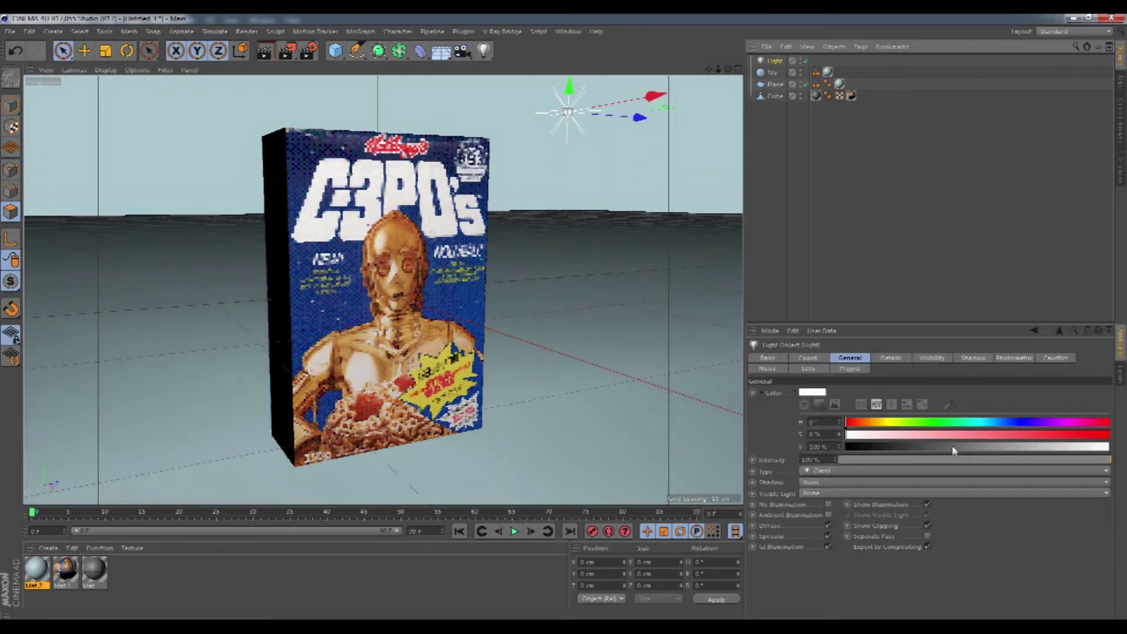
{"action": "left_click", "coordinate": [974, 359]}
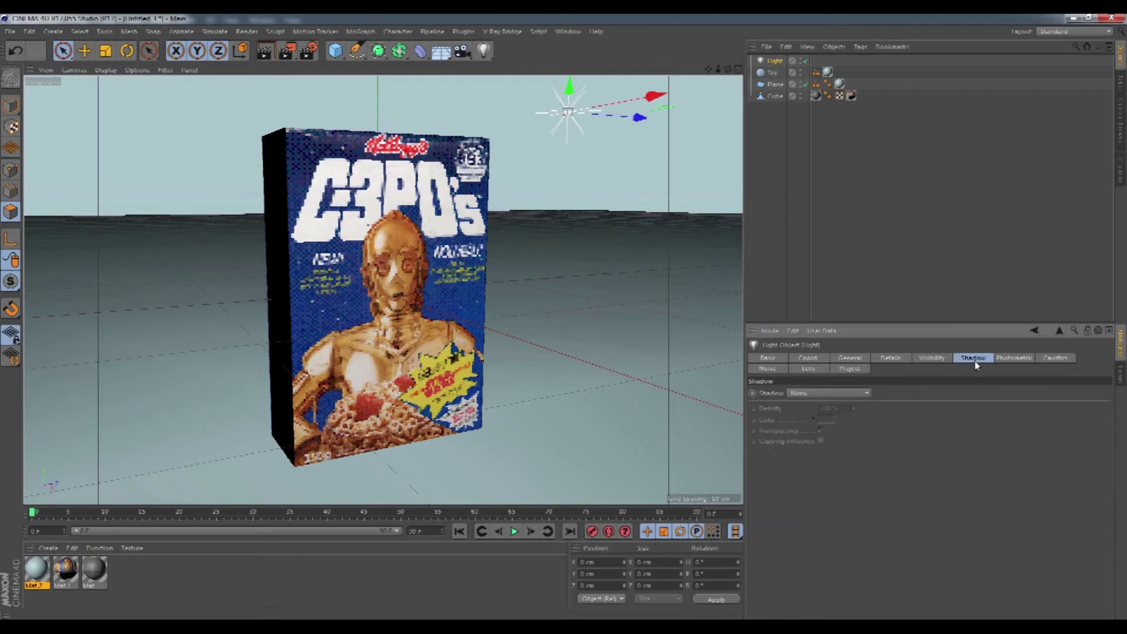
{"action": "left_click", "coordinate": [826, 394]}
{"action": "left_click", "coordinate": [825, 417]}
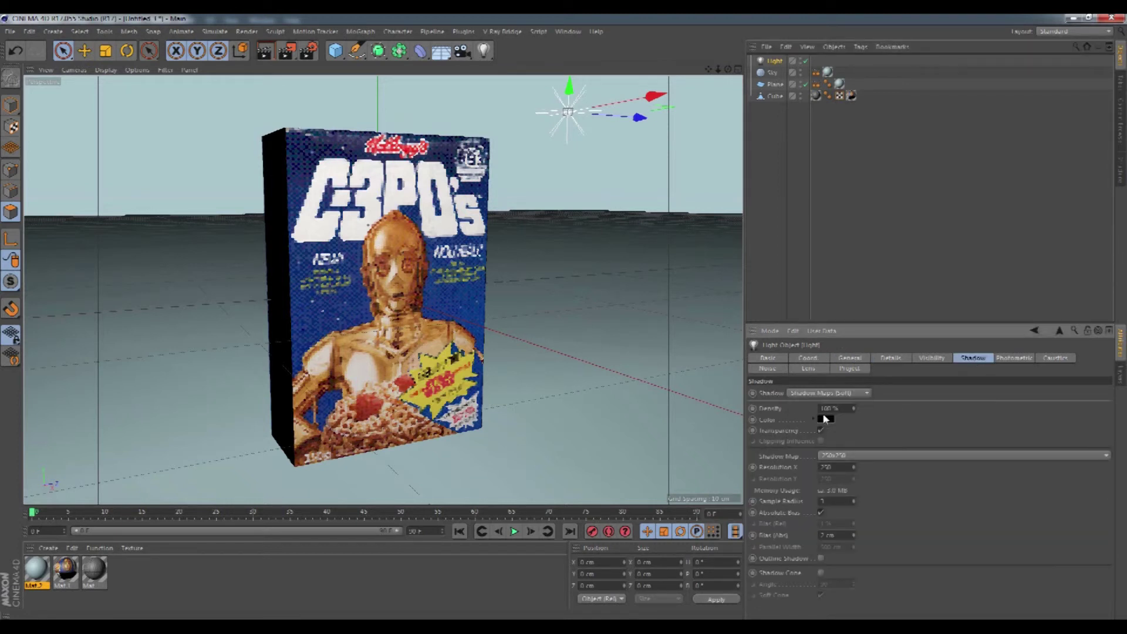
{"action": "left_click", "coordinate": [840, 409]}
{"action": "type", "text": "70"}
{"action": "key", "text": "Return"}
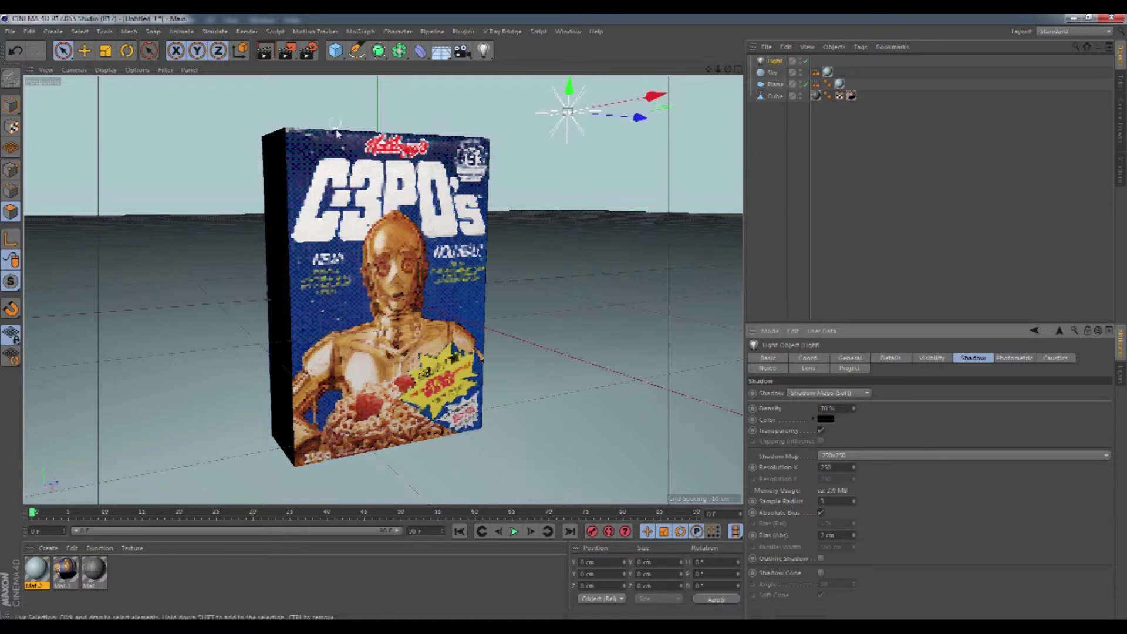
Render a preview and keep the 250x250 shadow map size
{"action": "left_click", "coordinate": [264, 53]}
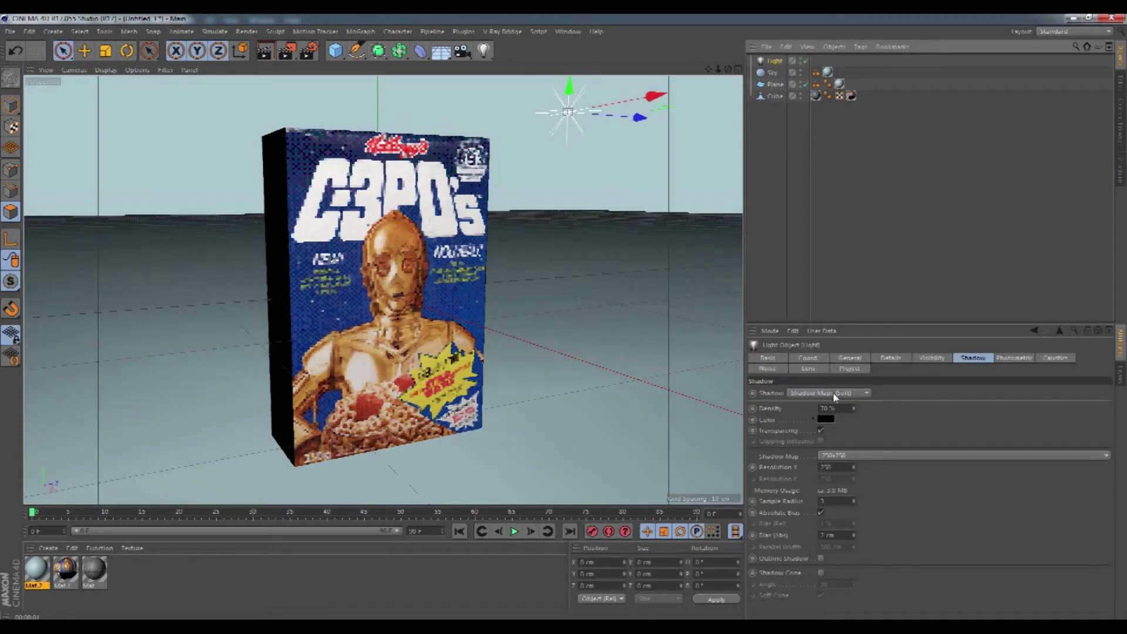
{"action": "left_click", "coordinate": [837, 456]}
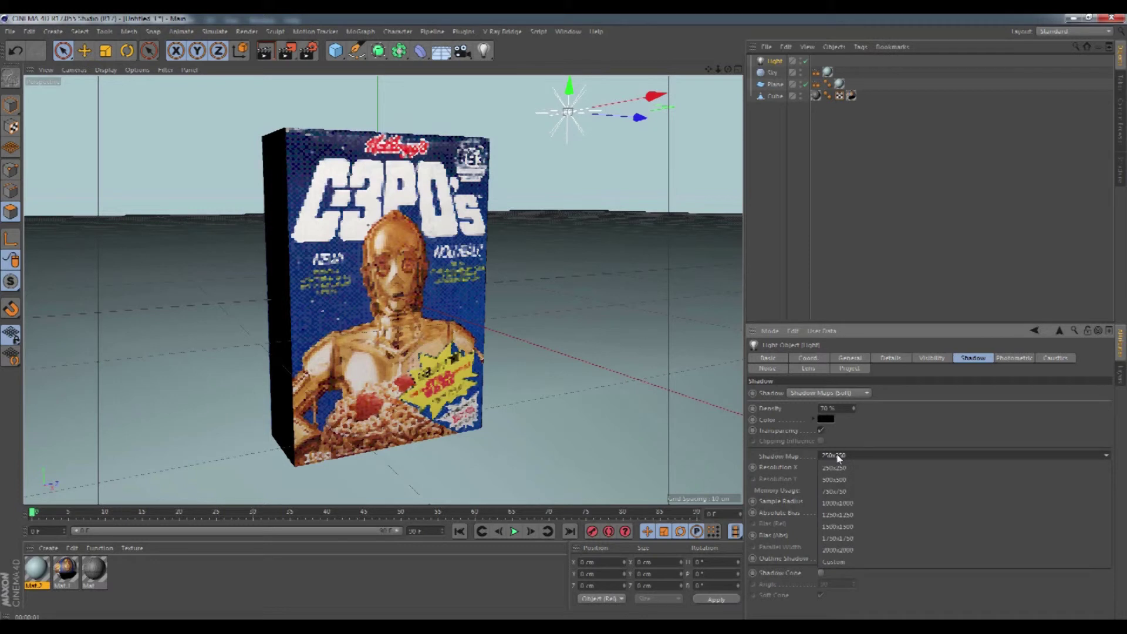
{"action": "left_click", "coordinate": [907, 433]}
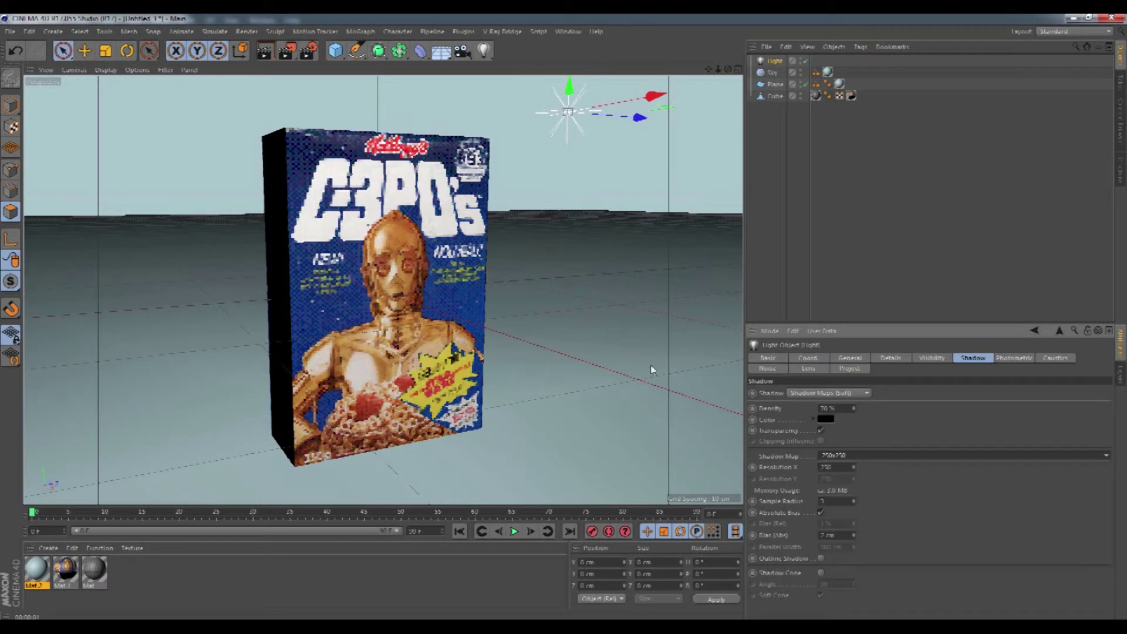
Move the light down in the Top view and render the Perspective view to check the shadow
{"action": "middle_click", "coordinate": [596, 224]}
{"action": "middle_click", "coordinate": [596, 225]}
{"action": "scroll", "coordinate": [597, 224], "scroll_direction": "down", "scroll_amount": 3}
{"action": "left_click_drag", "start_coordinate": [514, 157], "coordinate": [521, 347]}
{"action": "middle_click", "coordinate": [521, 347]}
{"action": "middle_click", "coordinate": [296, 250]}
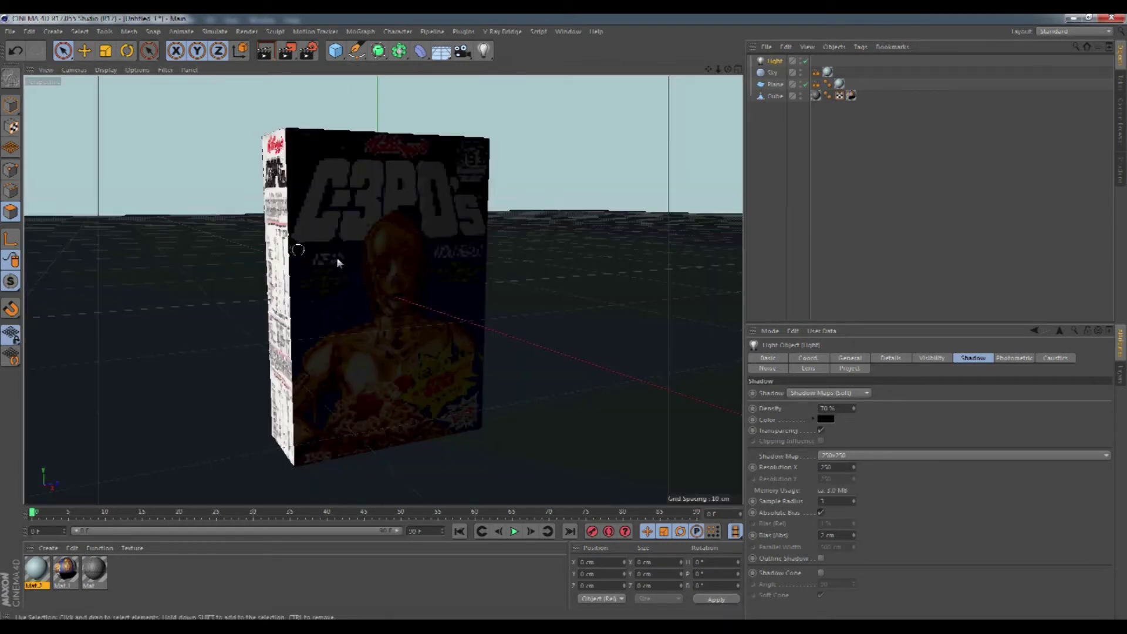
{"action": "left_click", "coordinate": [263, 56]}
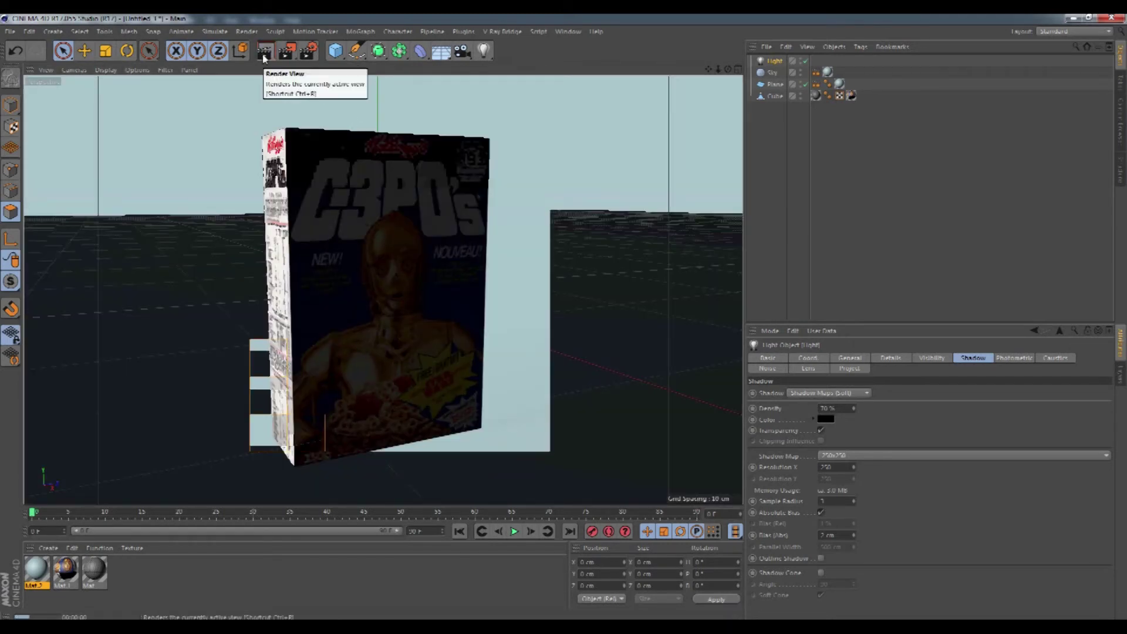
Readjust the light in the Top view, re-render, and start raising it in the four-view layout
{"action": "middle_click", "coordinate": [469, 253]}
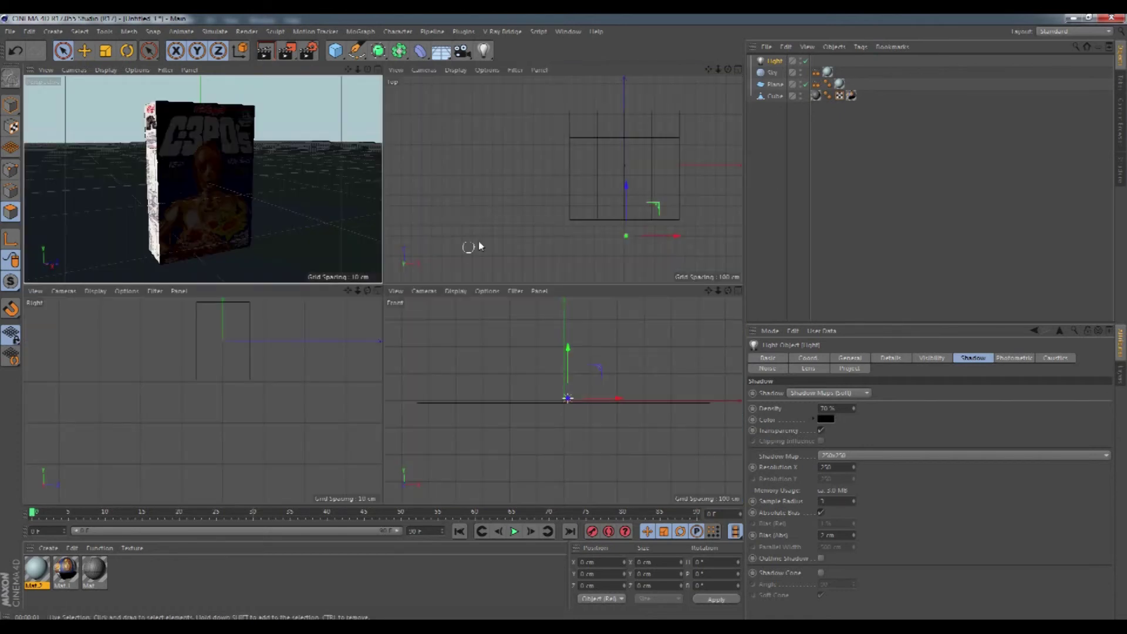
{"action": "left_click_drag", "start_coordinate": [625, 187], "coordinate": [625, 120]}
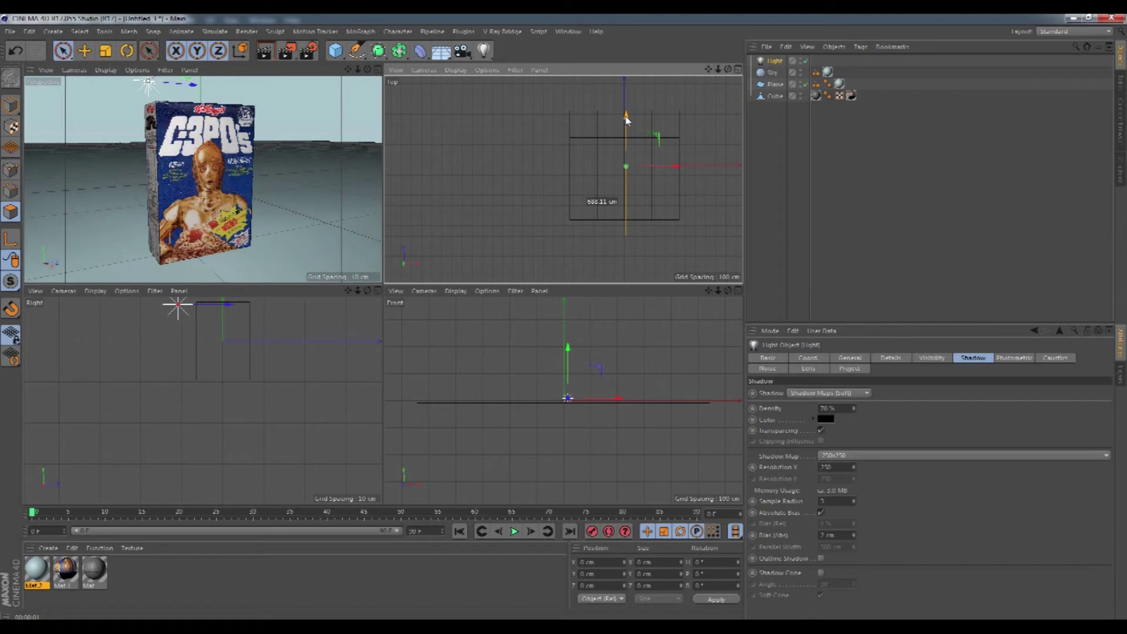
{"action": "left_click", "coordinate": [263, 52]}
{"action": "left_click", "coordinate": [263, 53]}
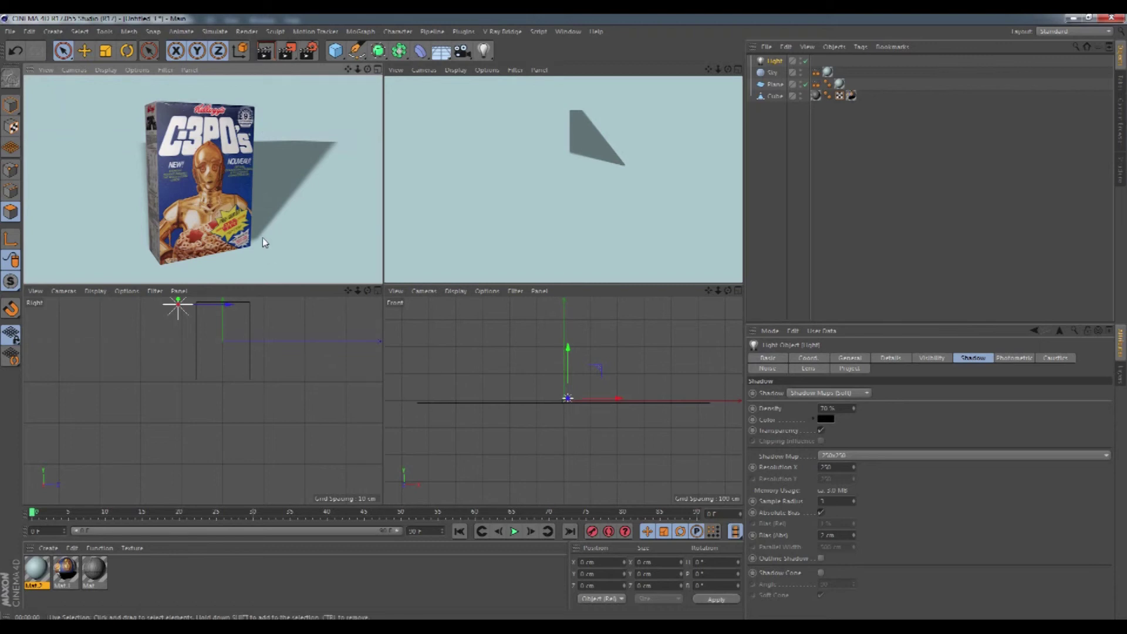
{"action": "middle_click", "coordinate": [244, 198]}
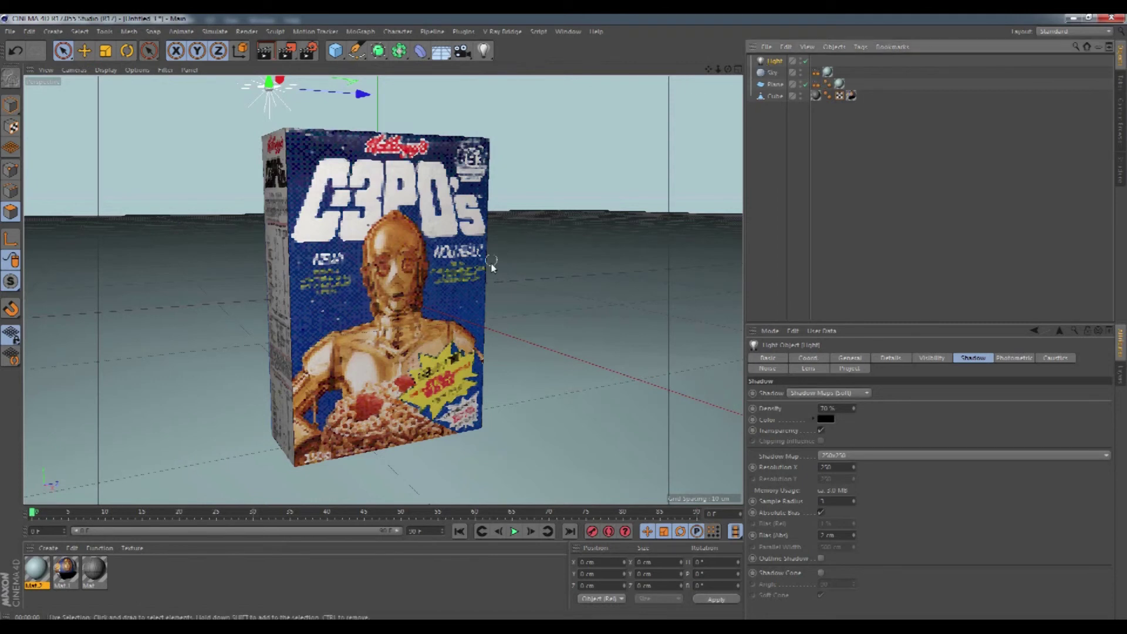
{"action": "middle_click", "coordinate": [470, 287]}
{"action": "left_click_drag", "start_coordinate": [568, 354], "coordinate": [570, 351]}
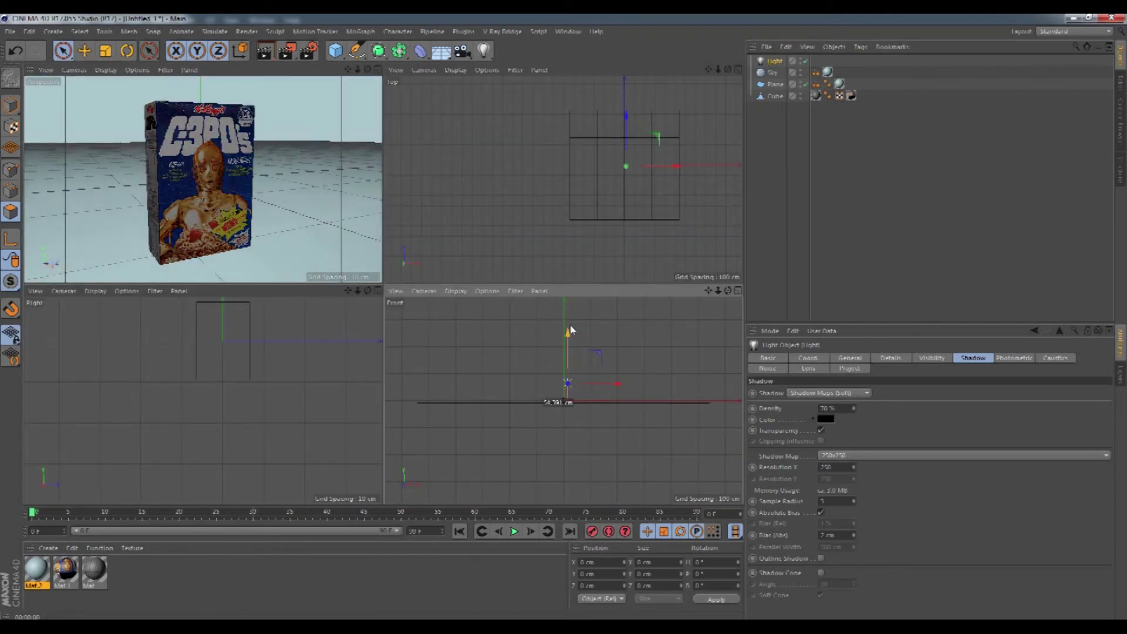
Shift the light left, right and along depth, rendering to test the shadow
{"action": "left_click_drag", "start_coordinate": [673, 167], "coordinate": [707, 163]}
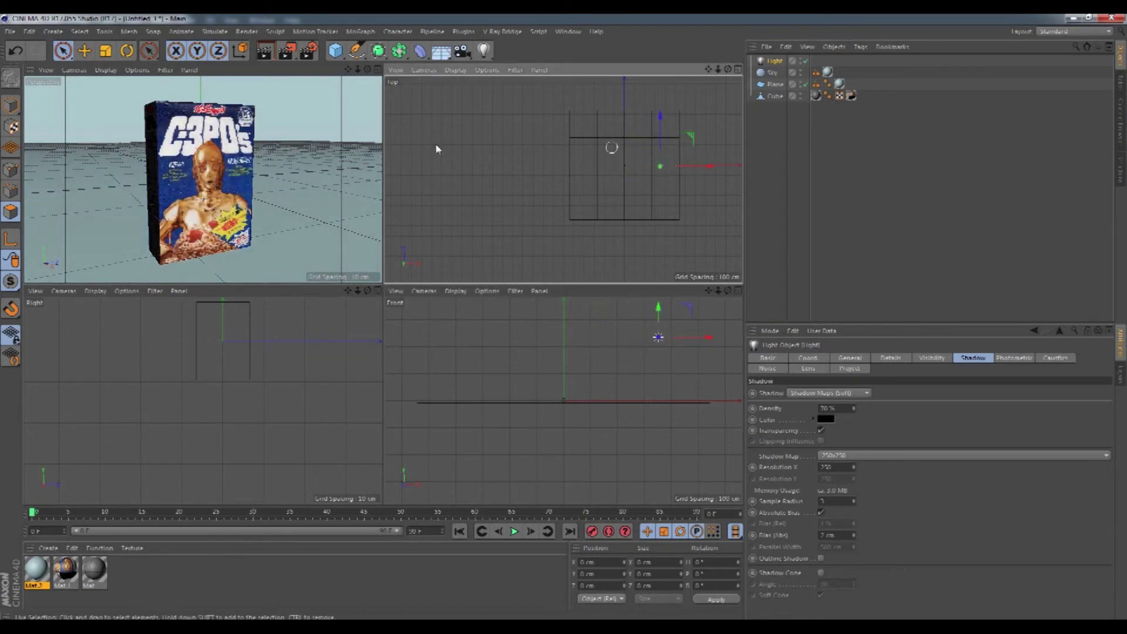
{"action": "left_click", "coordinate": [264, 50]}
{"action": "left_click_drag", "start_coordinate": [688, 167], "coordinate": [659, 168]}
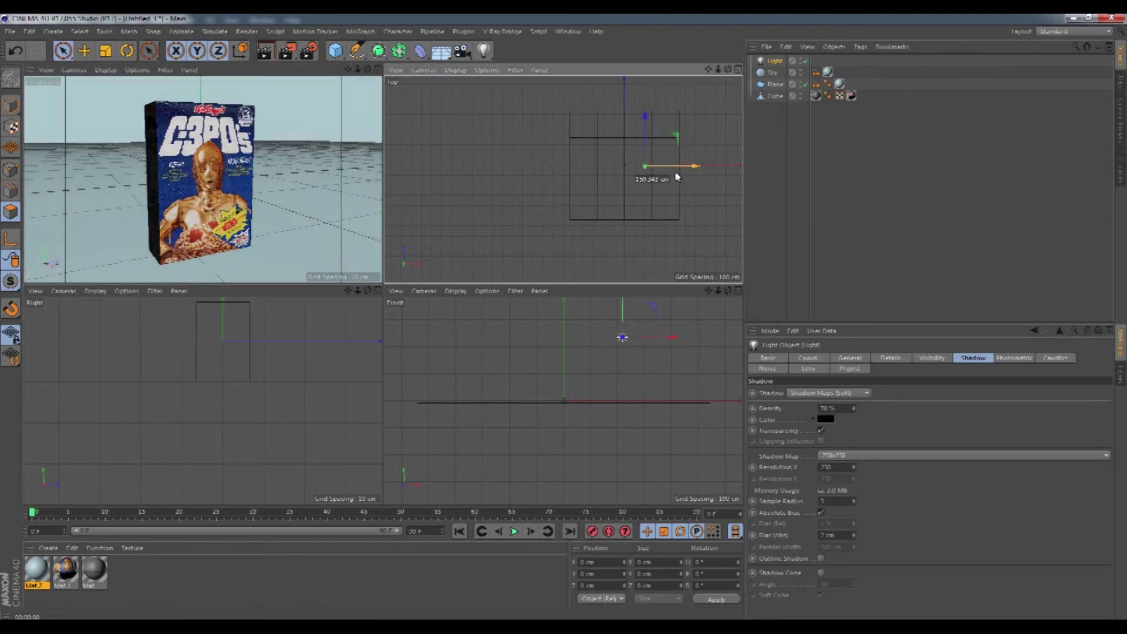
{"action": "left_click_drag", "start_coordinate": [628, 120], "coordinate": [638, 152]}
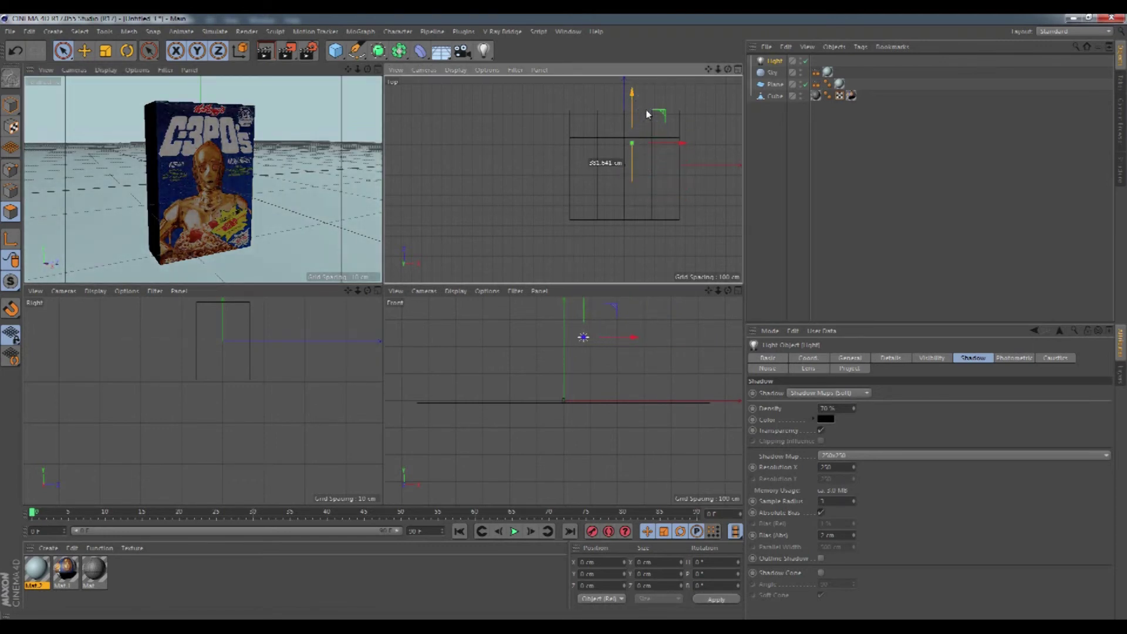
{"action": "left_click_drag", "start_coordinate": [636, 109], "coordinate": [680, 143]}
{"action": "mouse_move", "coordinate": [636, 109]}
{"action": "left_mouse_down"}
{"action": "mouse_move", "coordinate": [681, 182]}
{"action": "mouse_move", "coordinate": [690, 172]}
{"action": "left_mouse_up"}
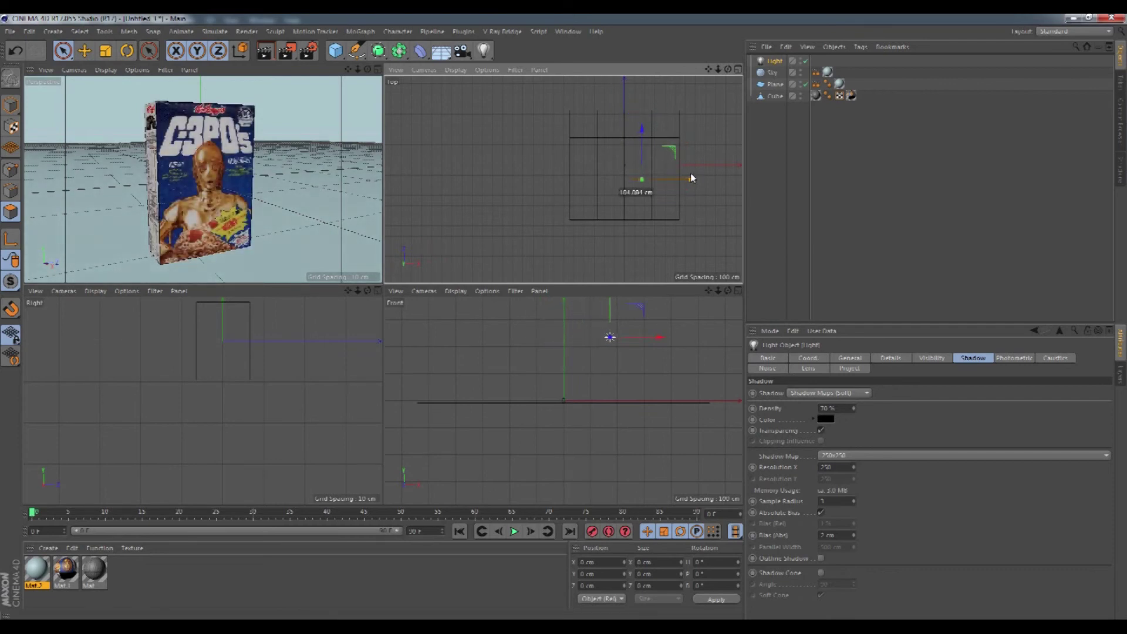
{"action": "left_click", "coordinate": [263, 54]}
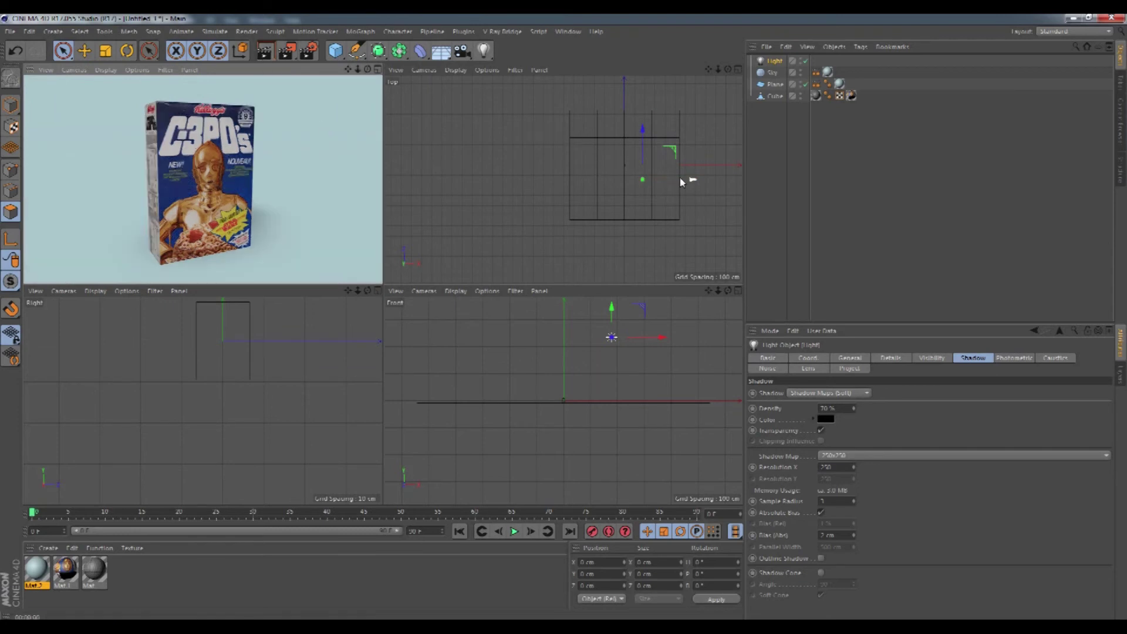
Fine-tune the light's position and render the maximized Perspective view with the soft shadow
{"action": "left_click_drag", "start_coordinate": [681, 186], "coordinate": [685, 186]}
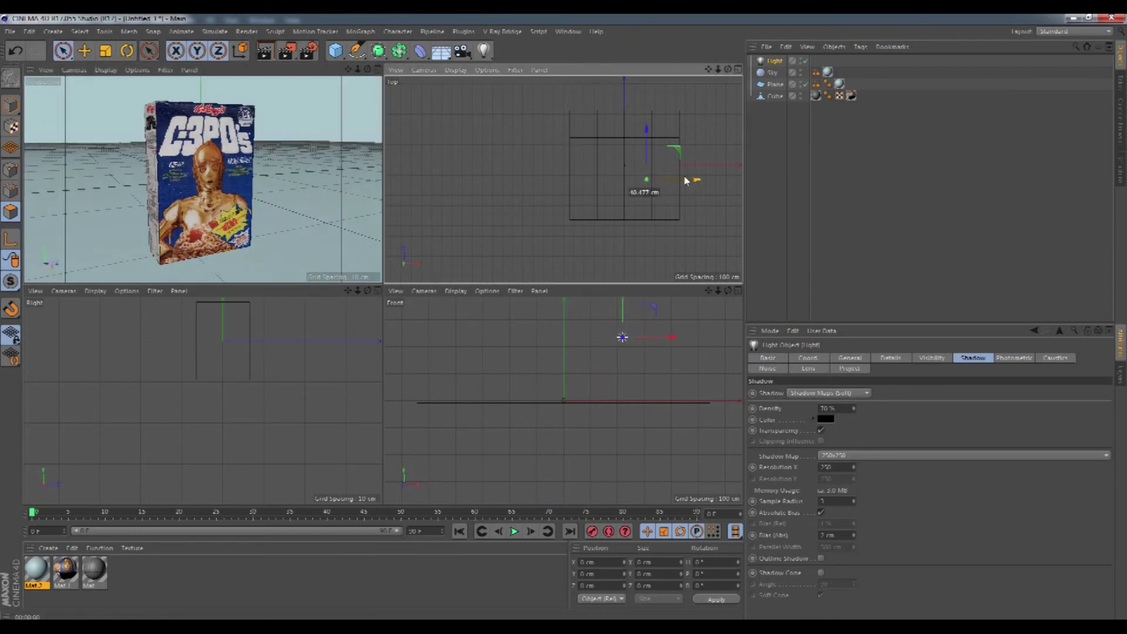
{"action": "left_click", "coordinate": [265, 55]}
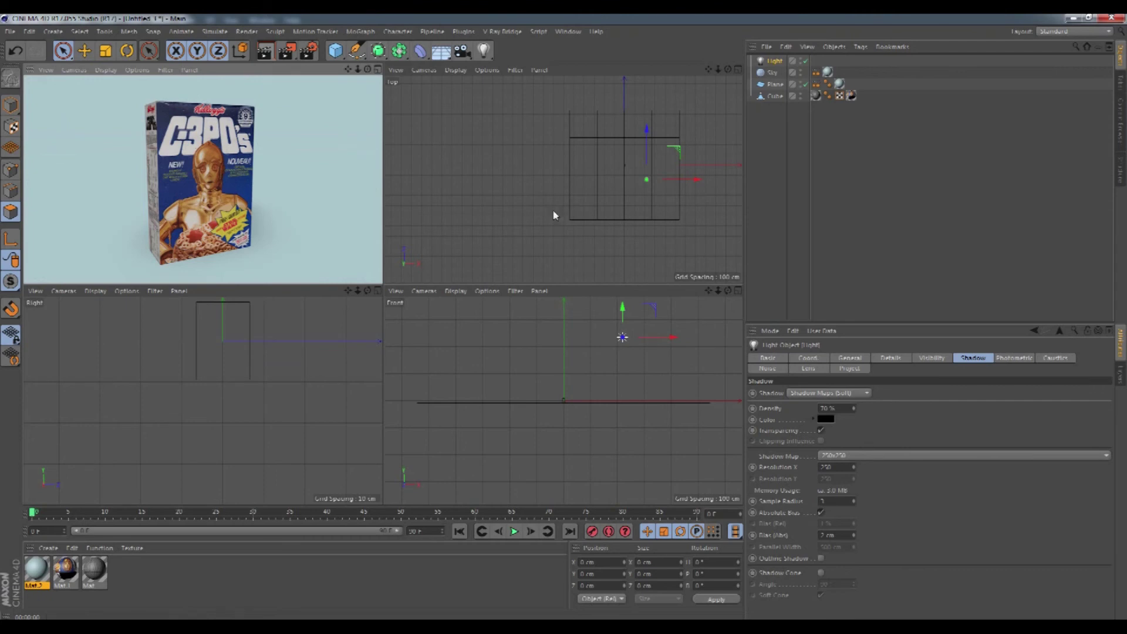
{"action": "left_click_drag", "start_coordinate": [692, 181], "coordinate": [669, 190]}
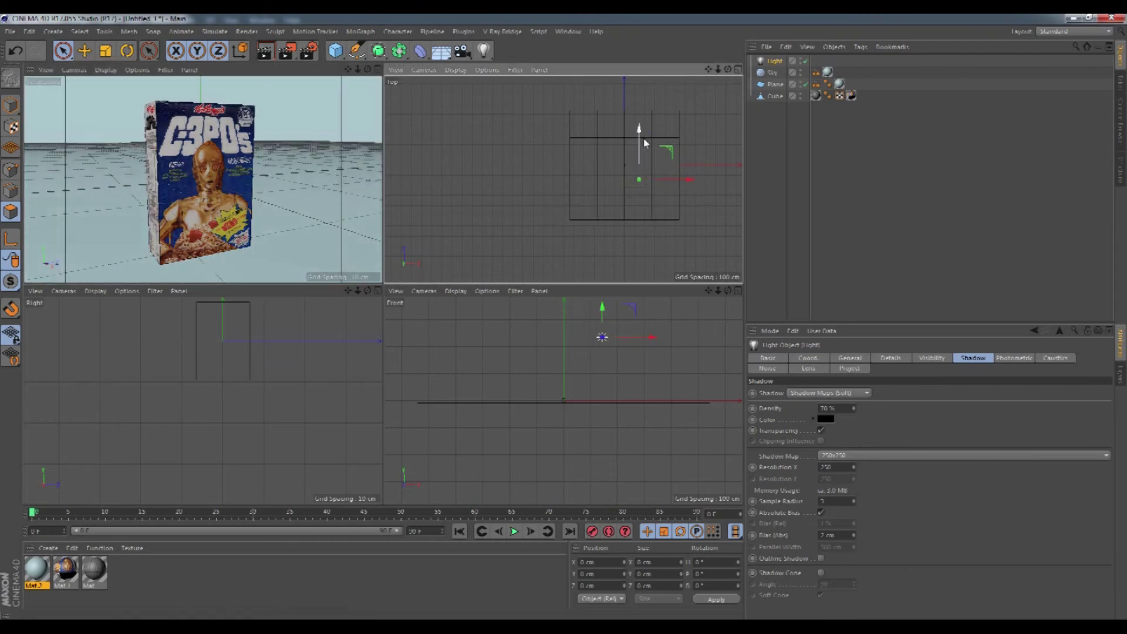
{"action": "left_click_drag", "start_coordinate": [640, 140], "coordinate": [640, 148]}
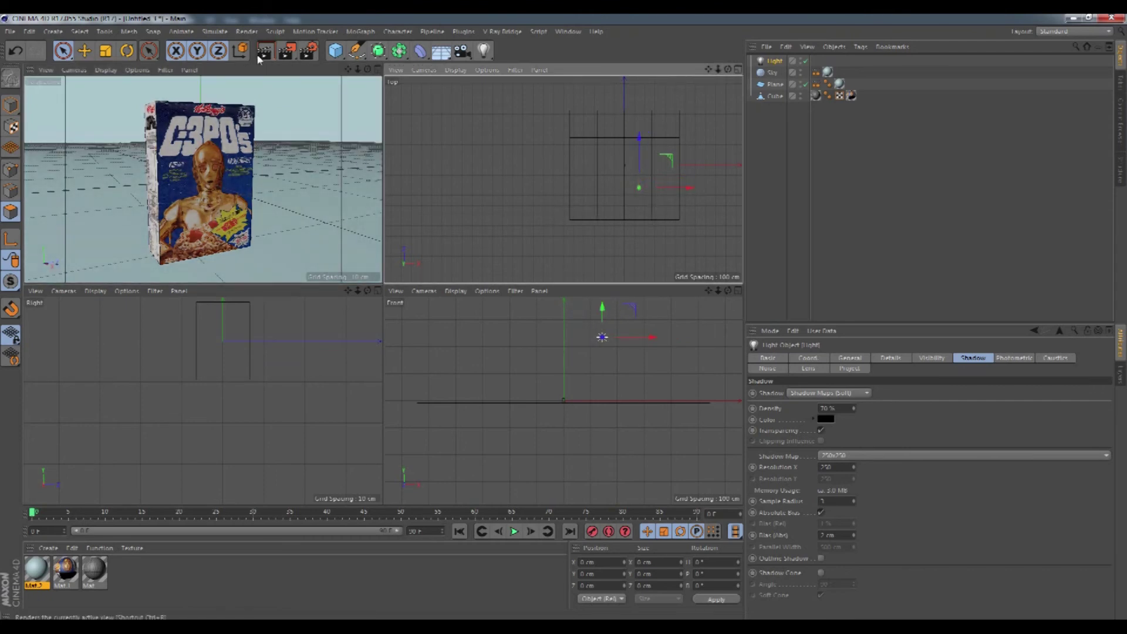
{"action": "left_click", "coordinate": [258, 57]}
{"action": "left_click", "coordinate": [262, 57]}
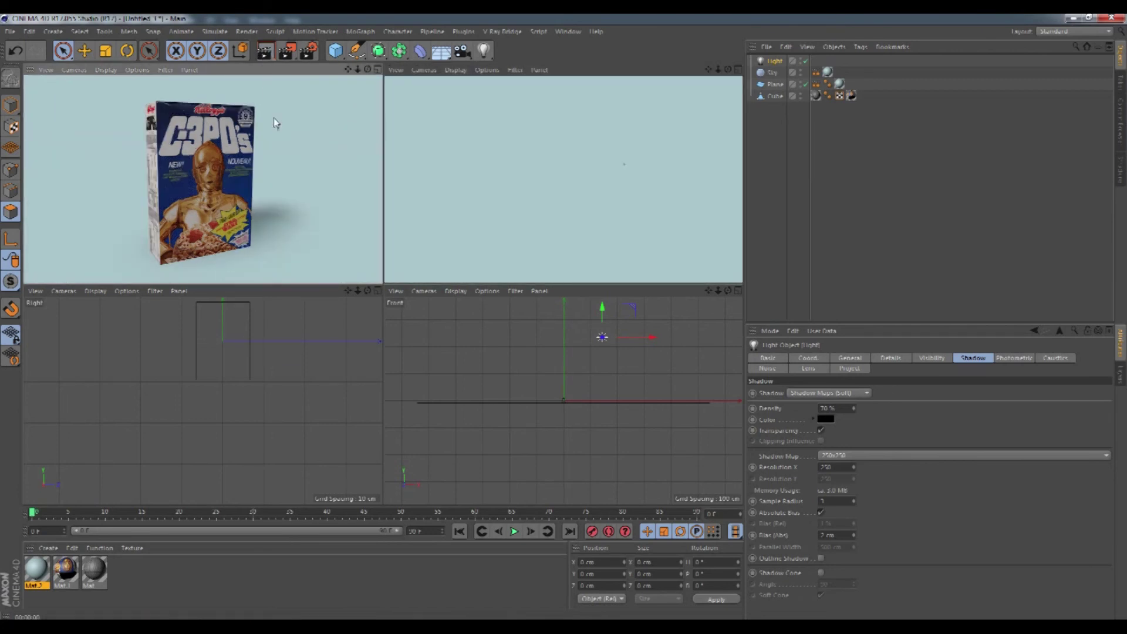
{"action": "middle_click", "coordinate": [266, 193]}
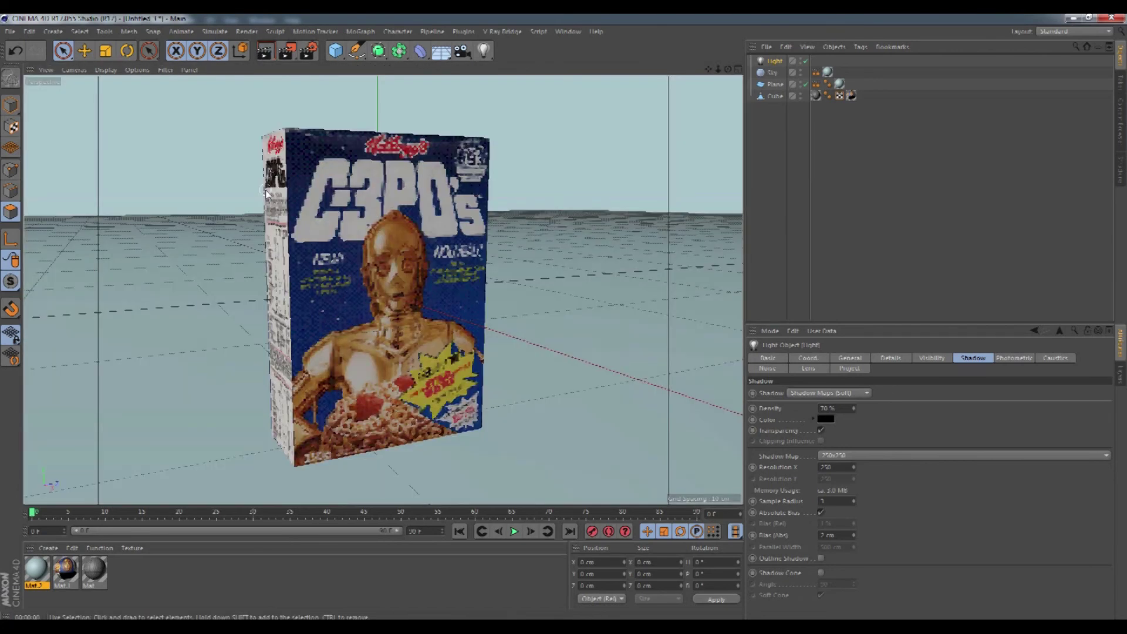
{"action": "left_click", "coordinate": [265, 53]}
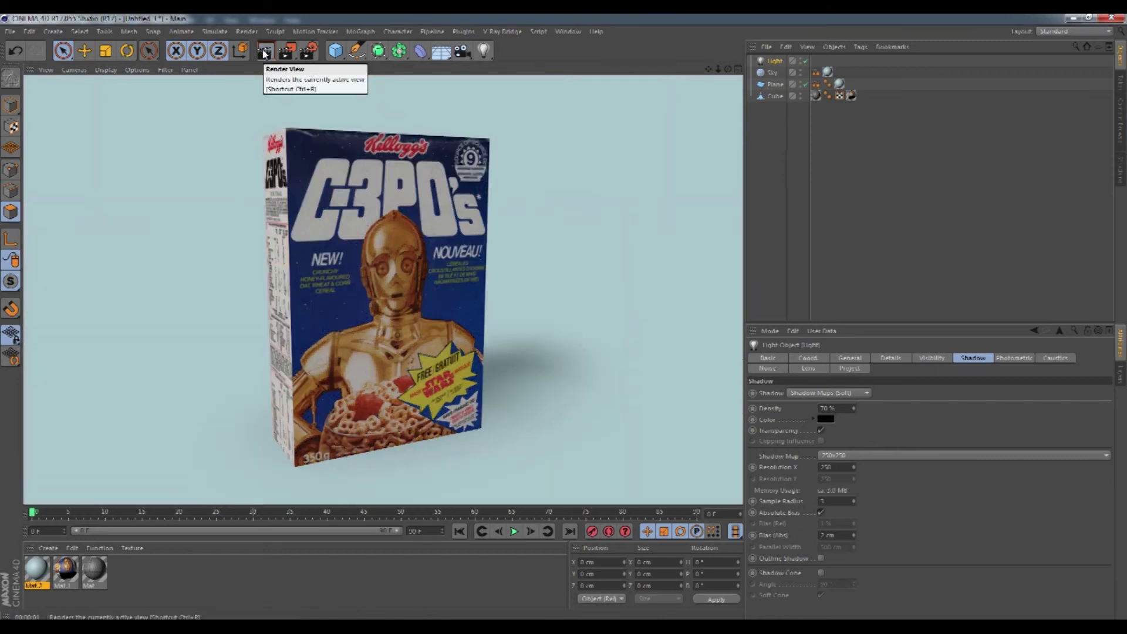